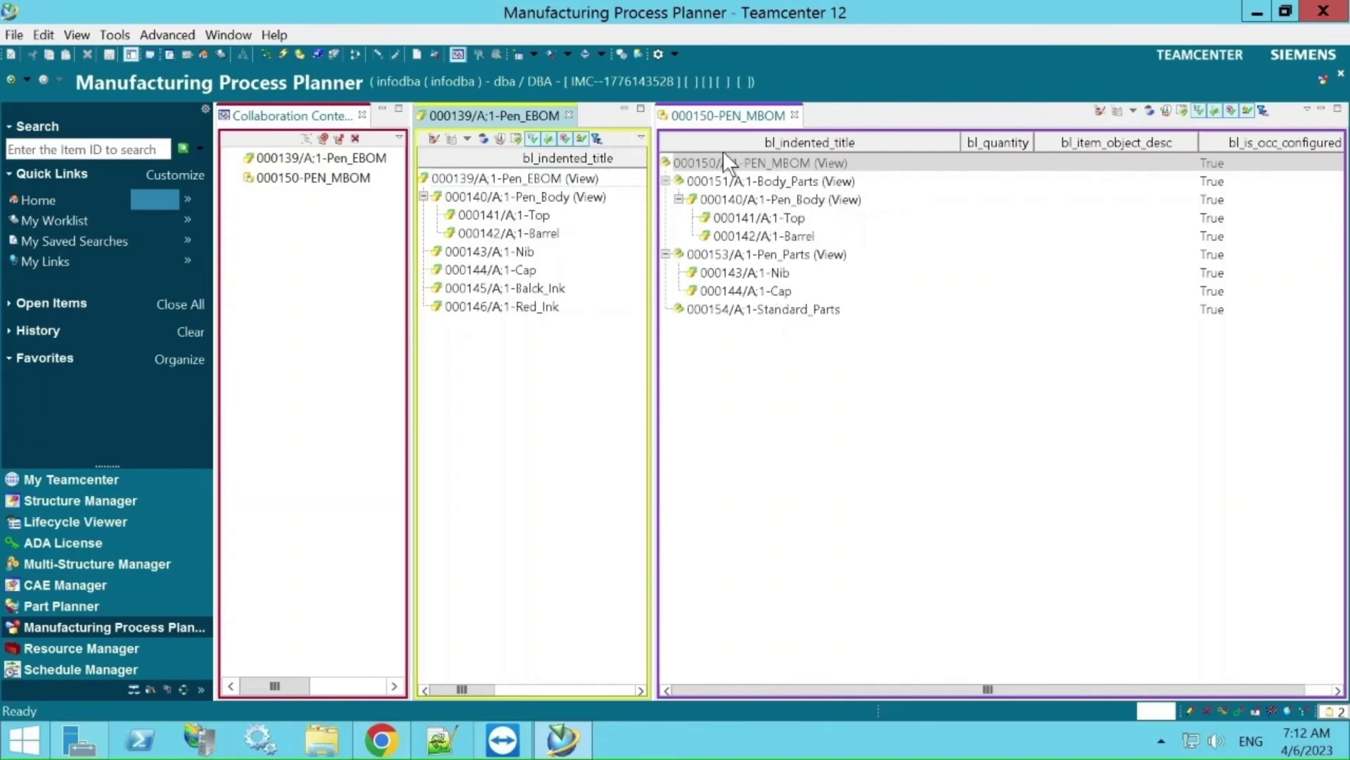
- Create a new workarea of type Plant named PEN_BOE, with an automatically assigned item ID
click(14, 34)
mouse_move(44, 57)
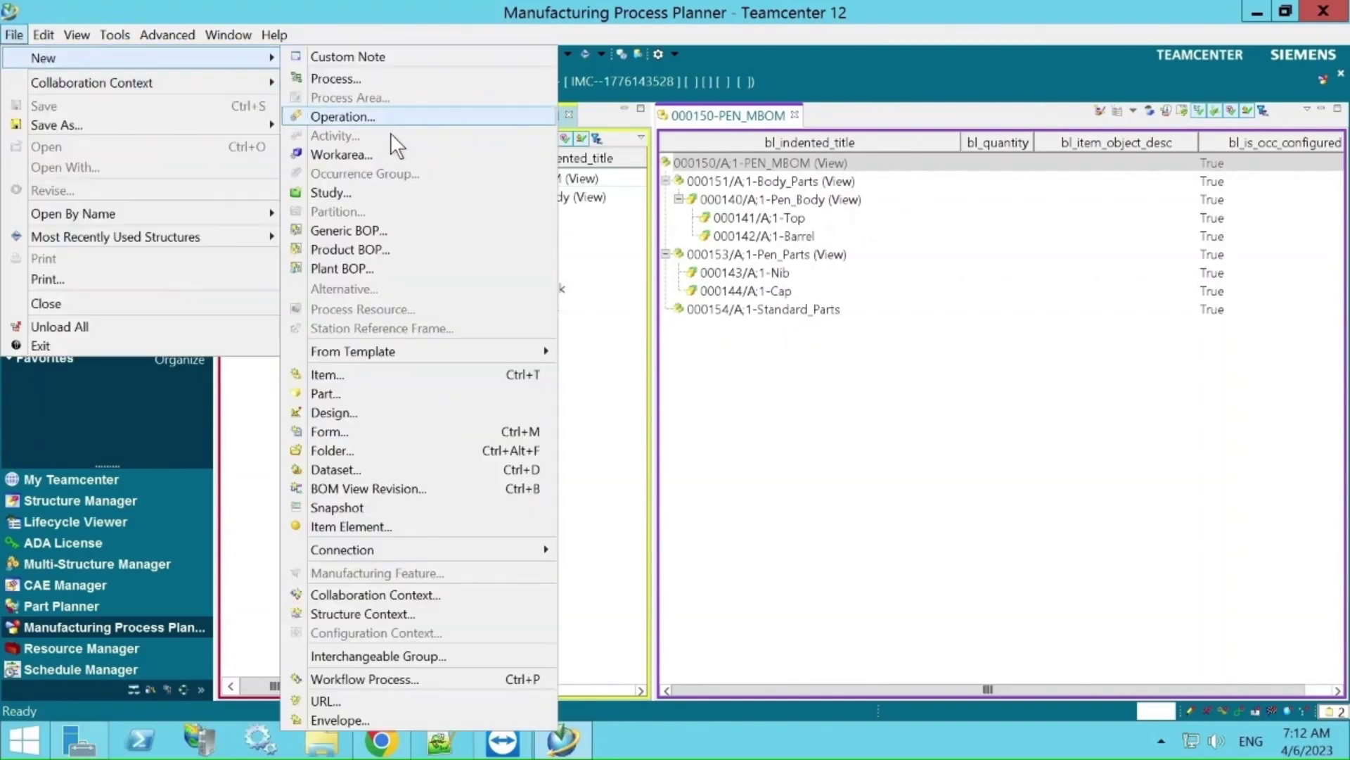
click(357, 156)
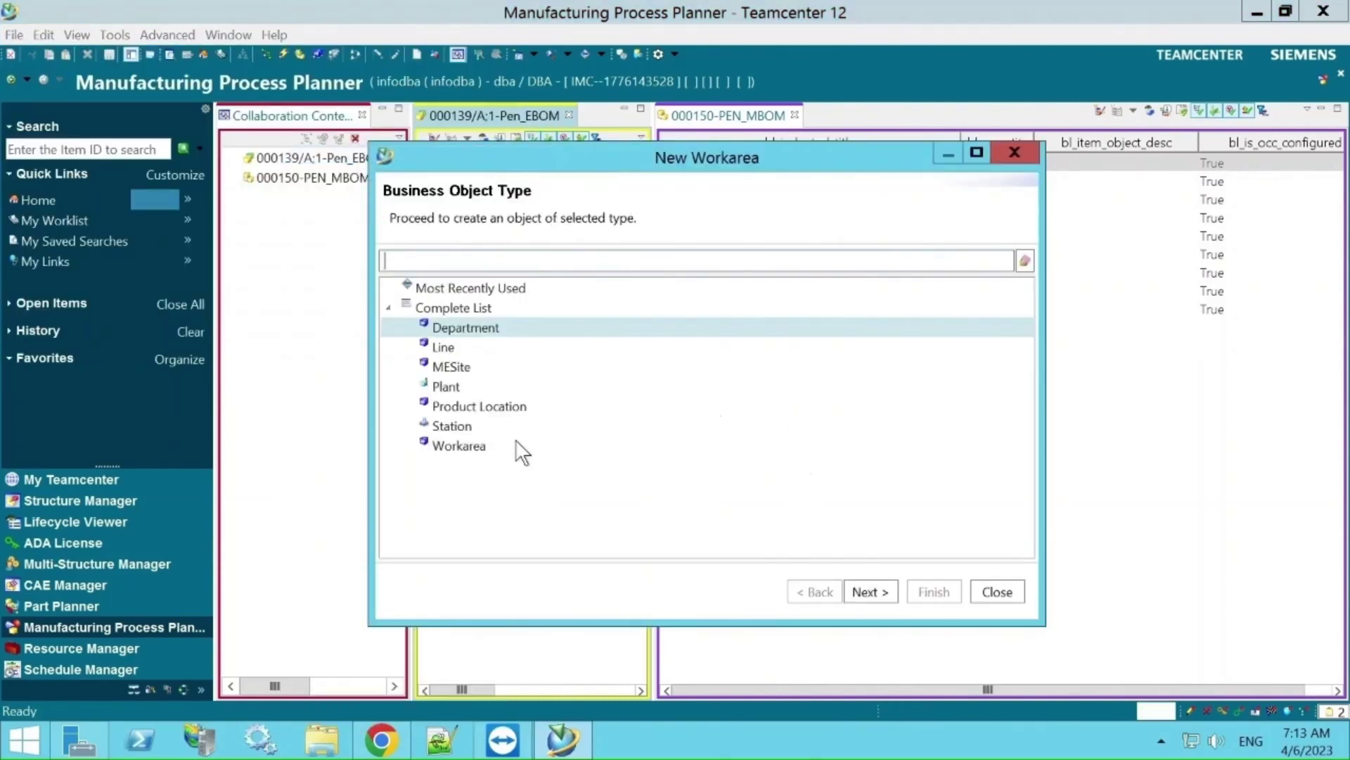
click(452, 385)
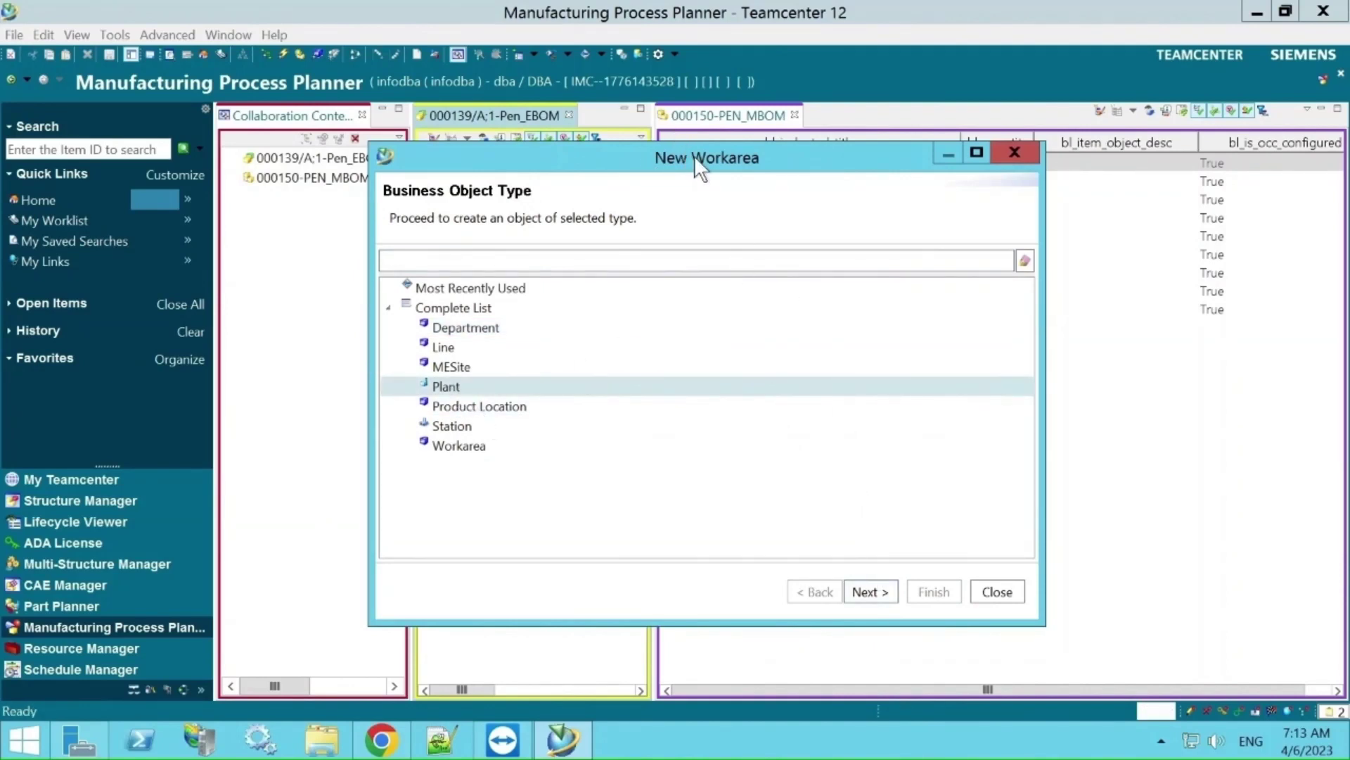
drag(694, 155, 816, 179)
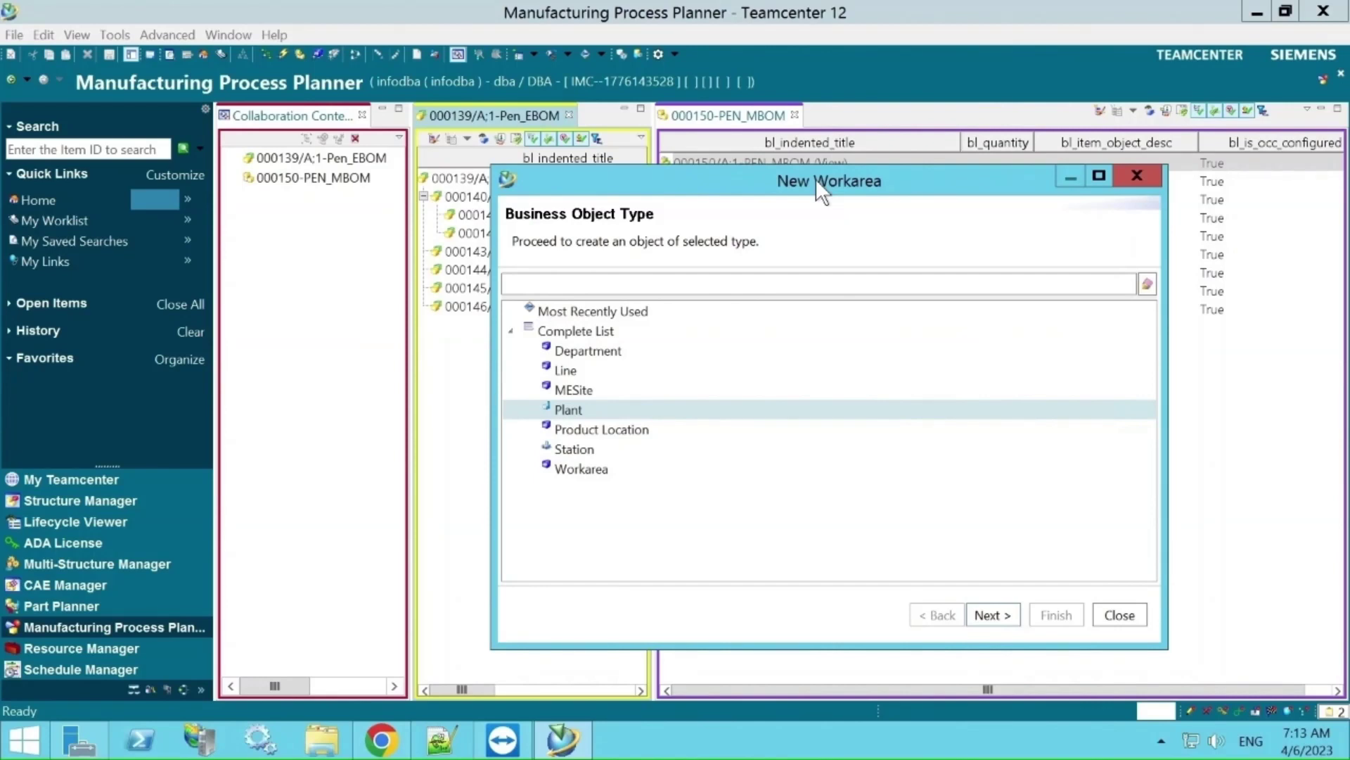
drag(816, 179, 846, 183)
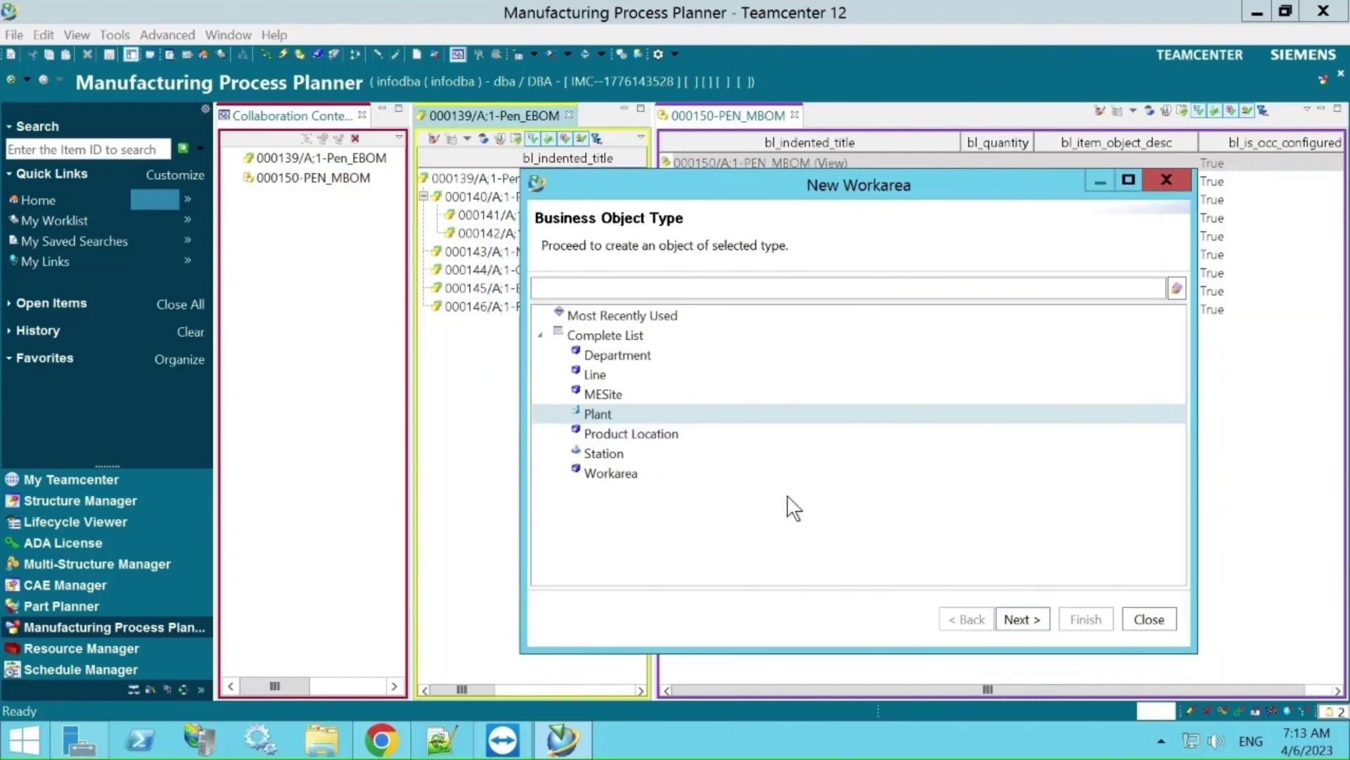
click(1016, 616)
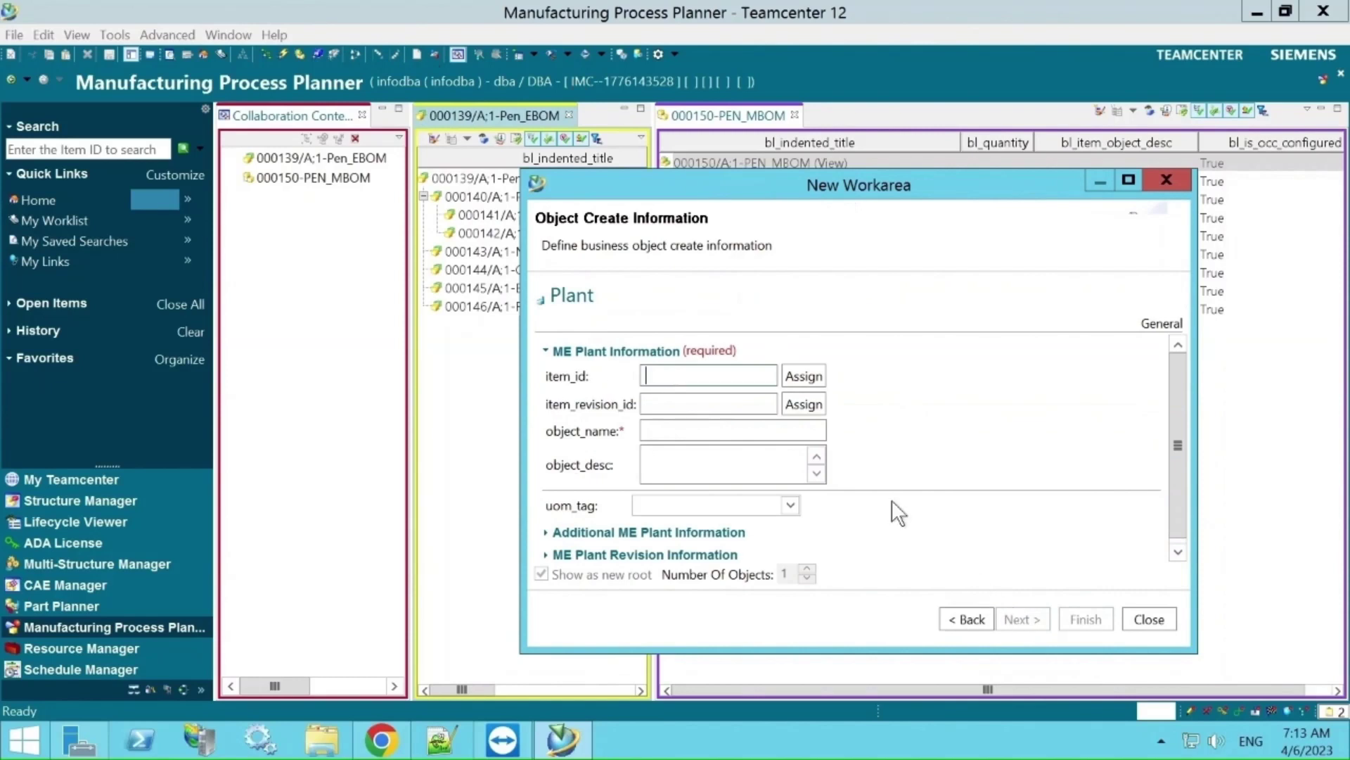
click(802, 375)
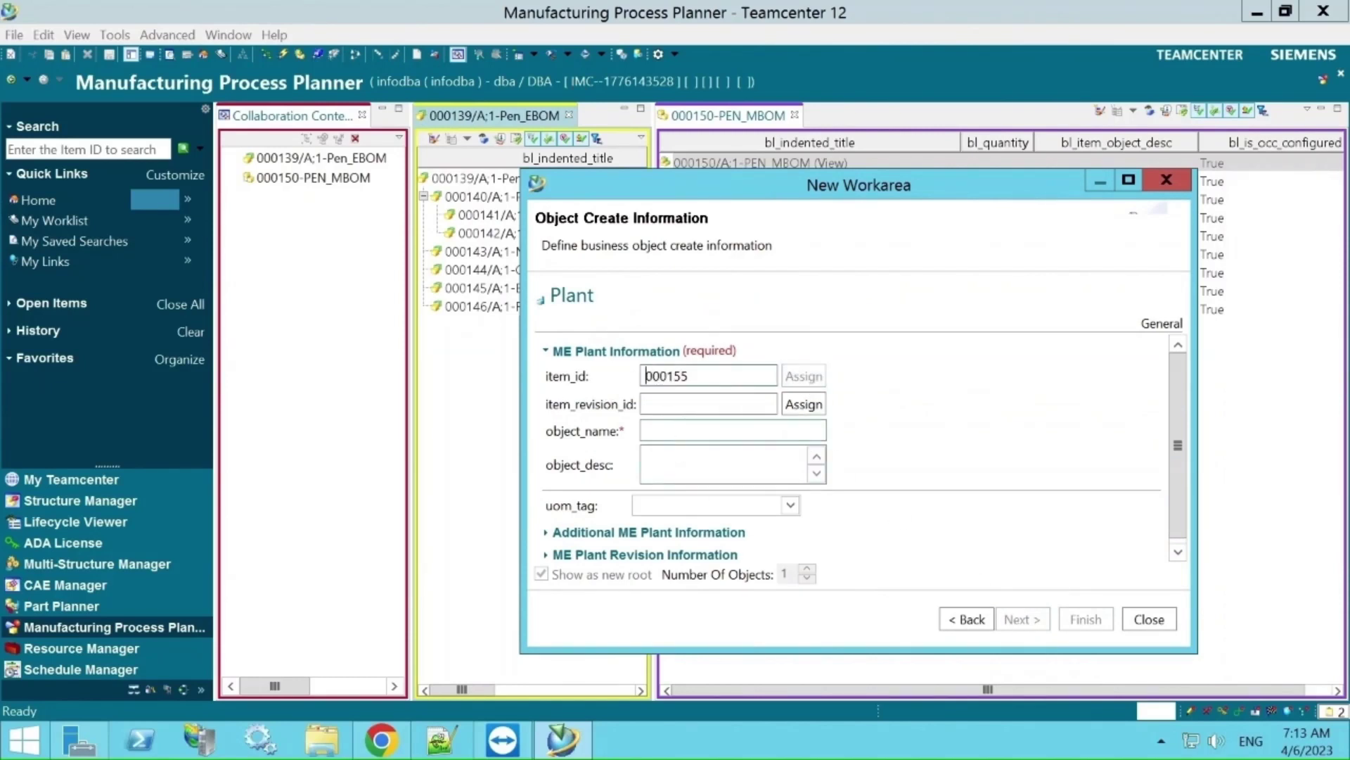
click(731, 430)
text(P)
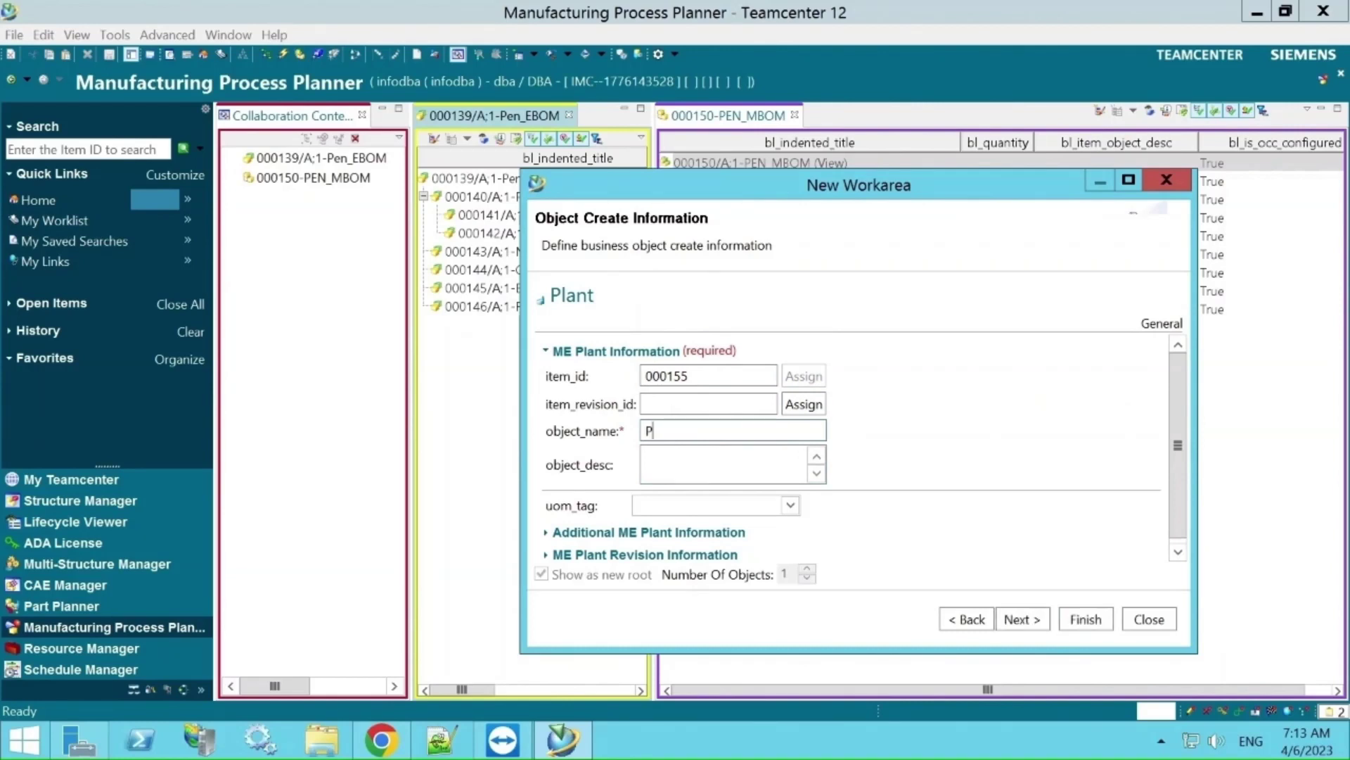
text(EN_BOE)
click(1083, 618)
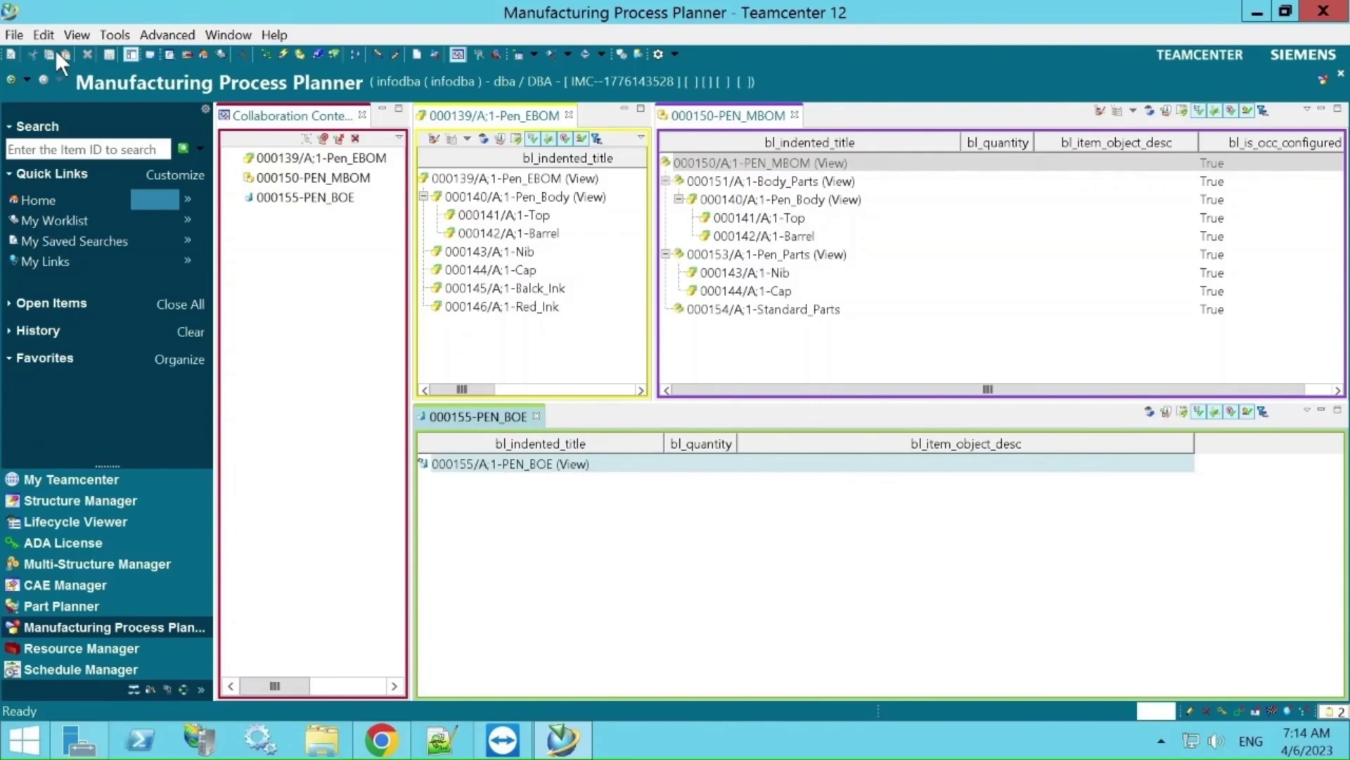
- Create a workarea of type Line named Assembly_Line under the PEN_BOE plant, with an automatically assigned item ID
click(13, 35)
mouse_move(31, 61)
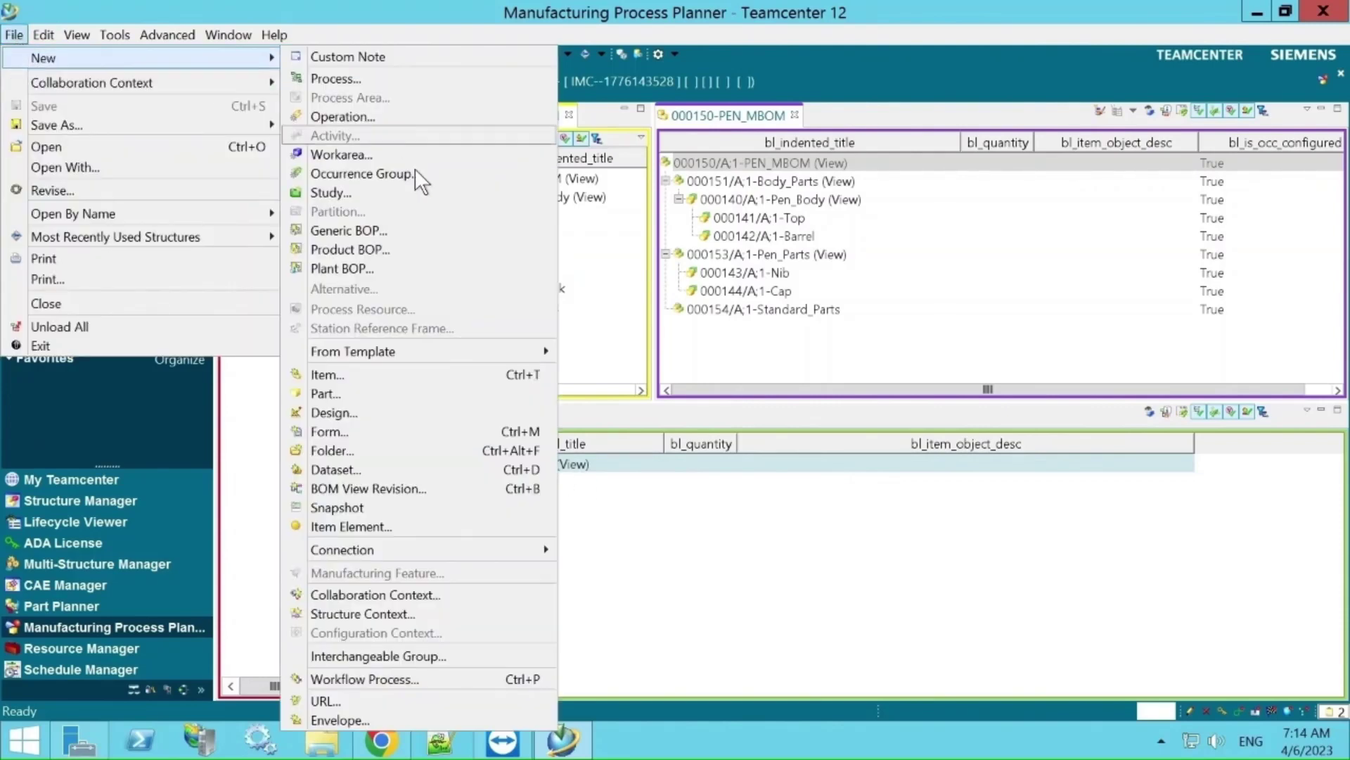
click(340, 155)
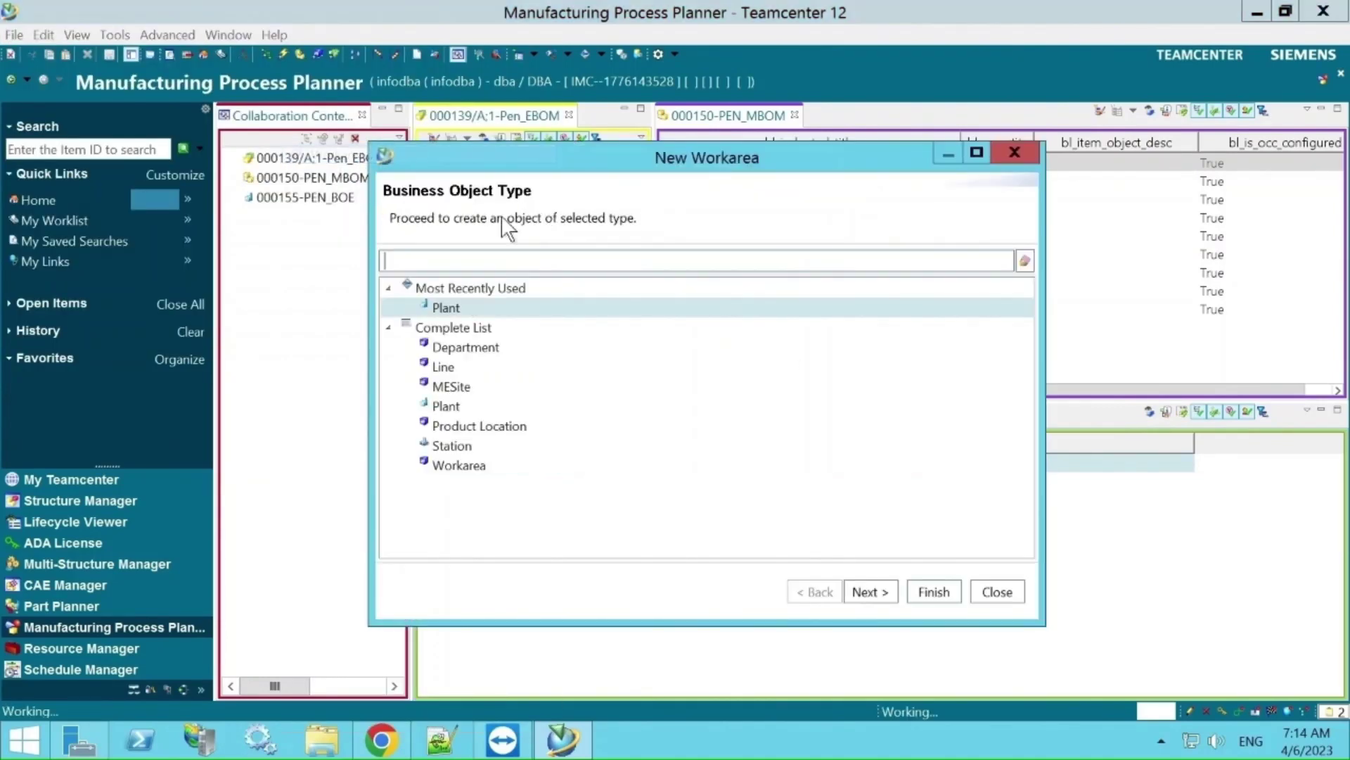
click(450, 368)
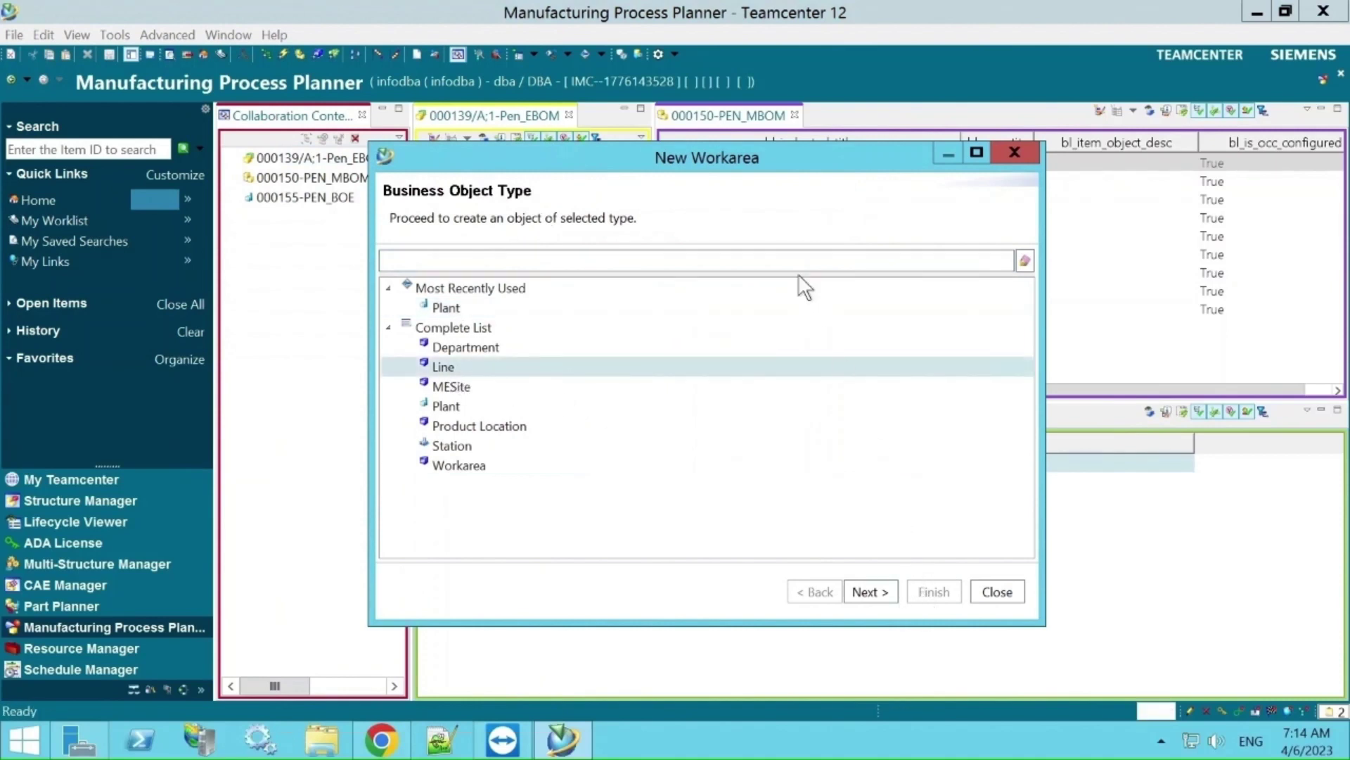
drag(750, 159, 1056, 136)
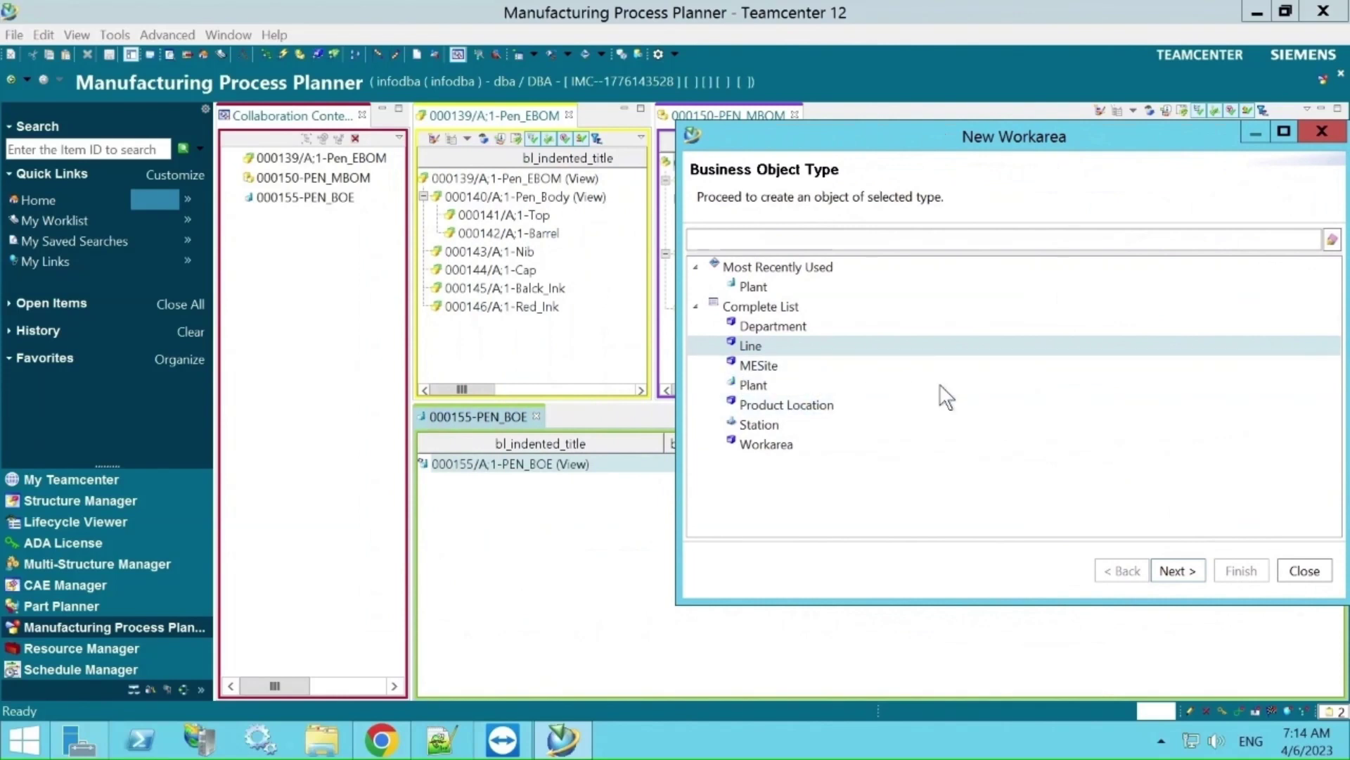
drag(965, 142, 917, 136)
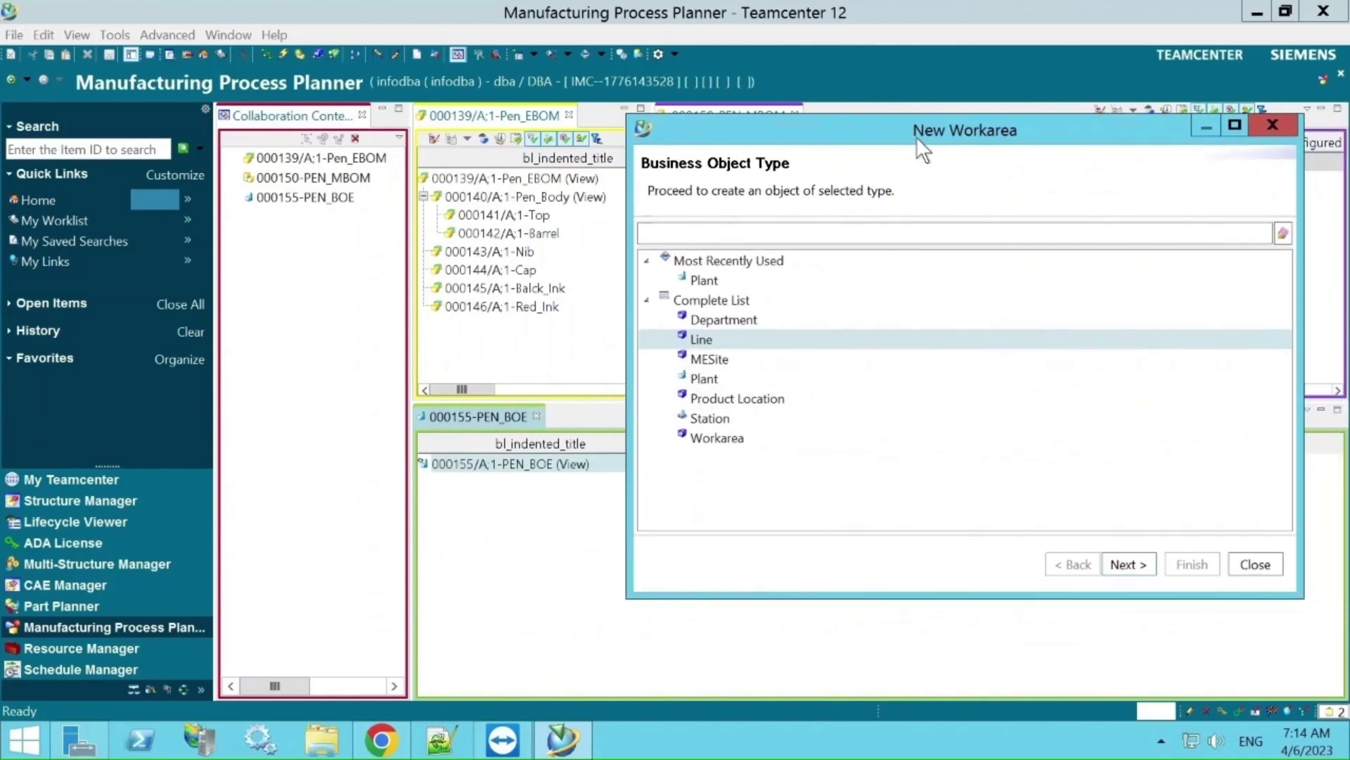
click(1124, 562)
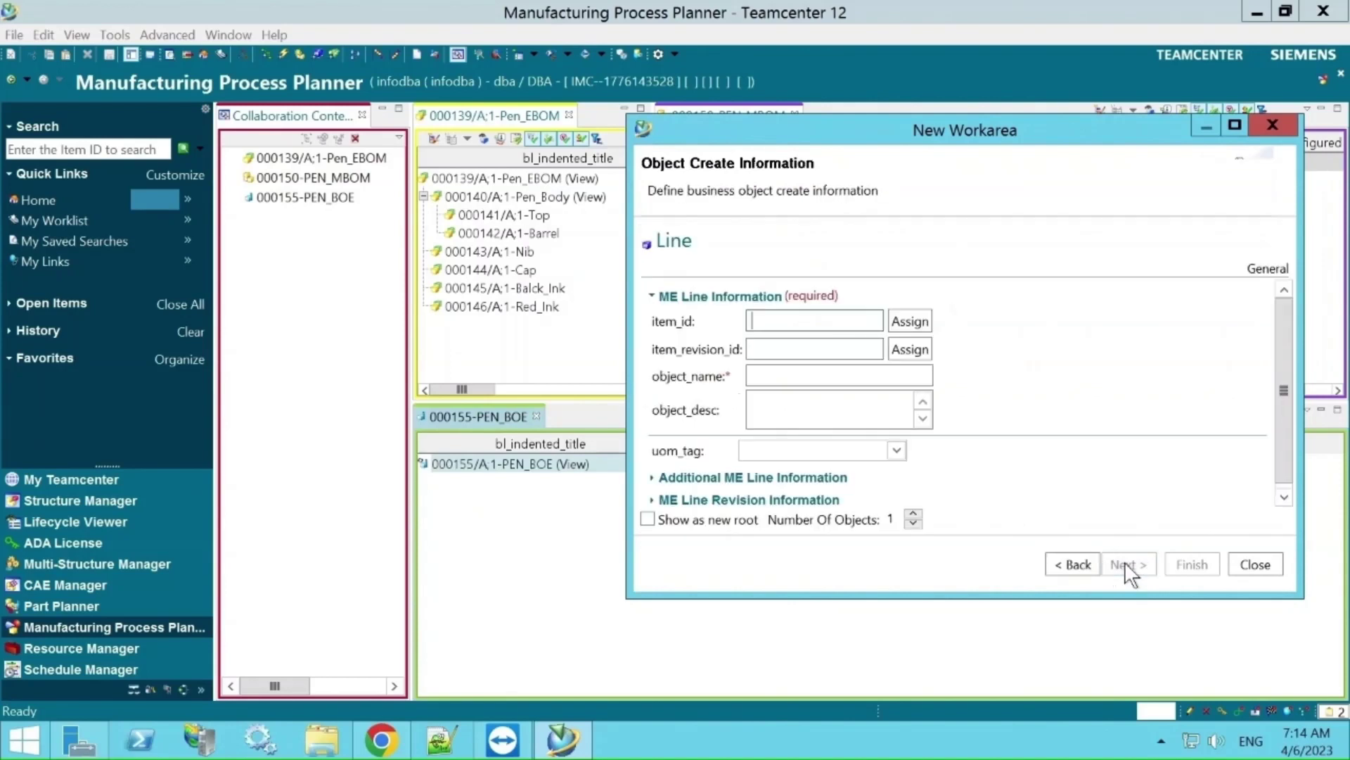
click(908, 322)
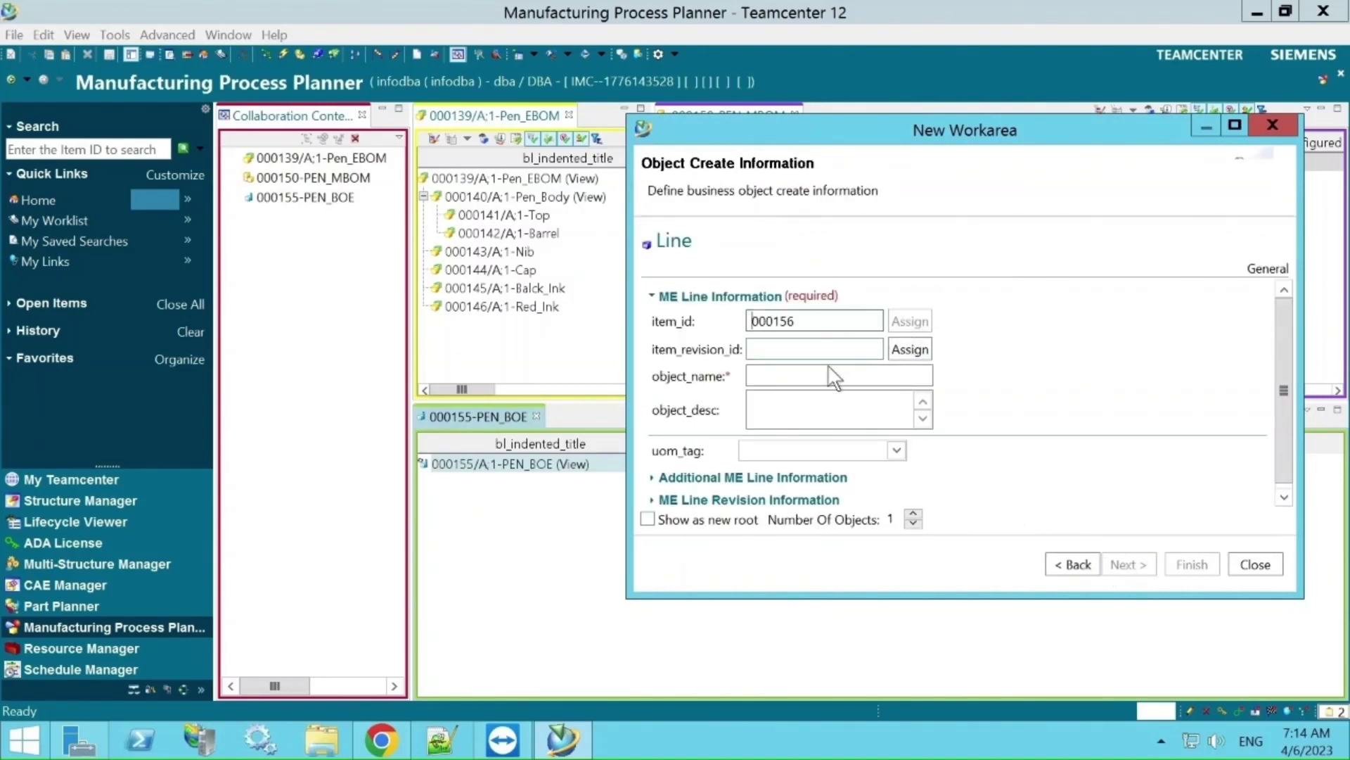
click(830, 374)
text(Ass)
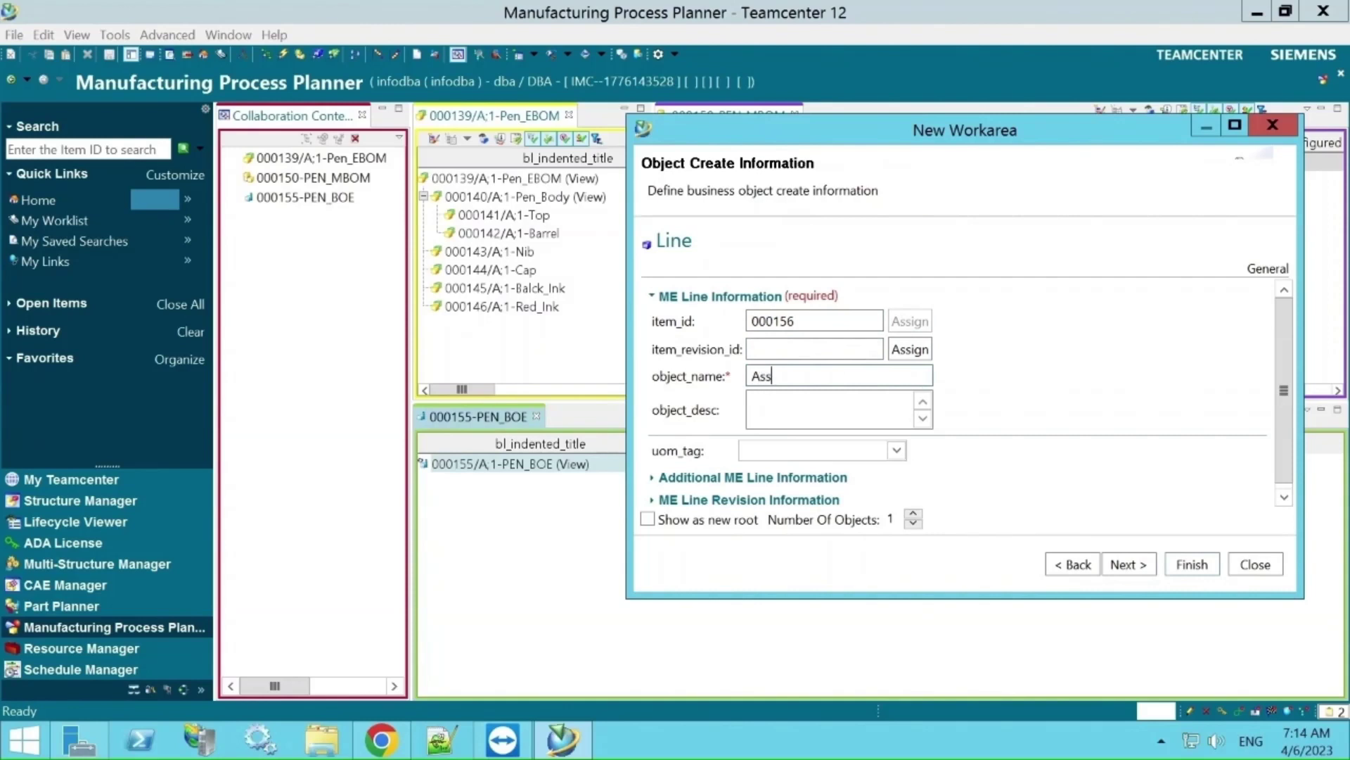
text(embly_Line)
click(1191, 559)
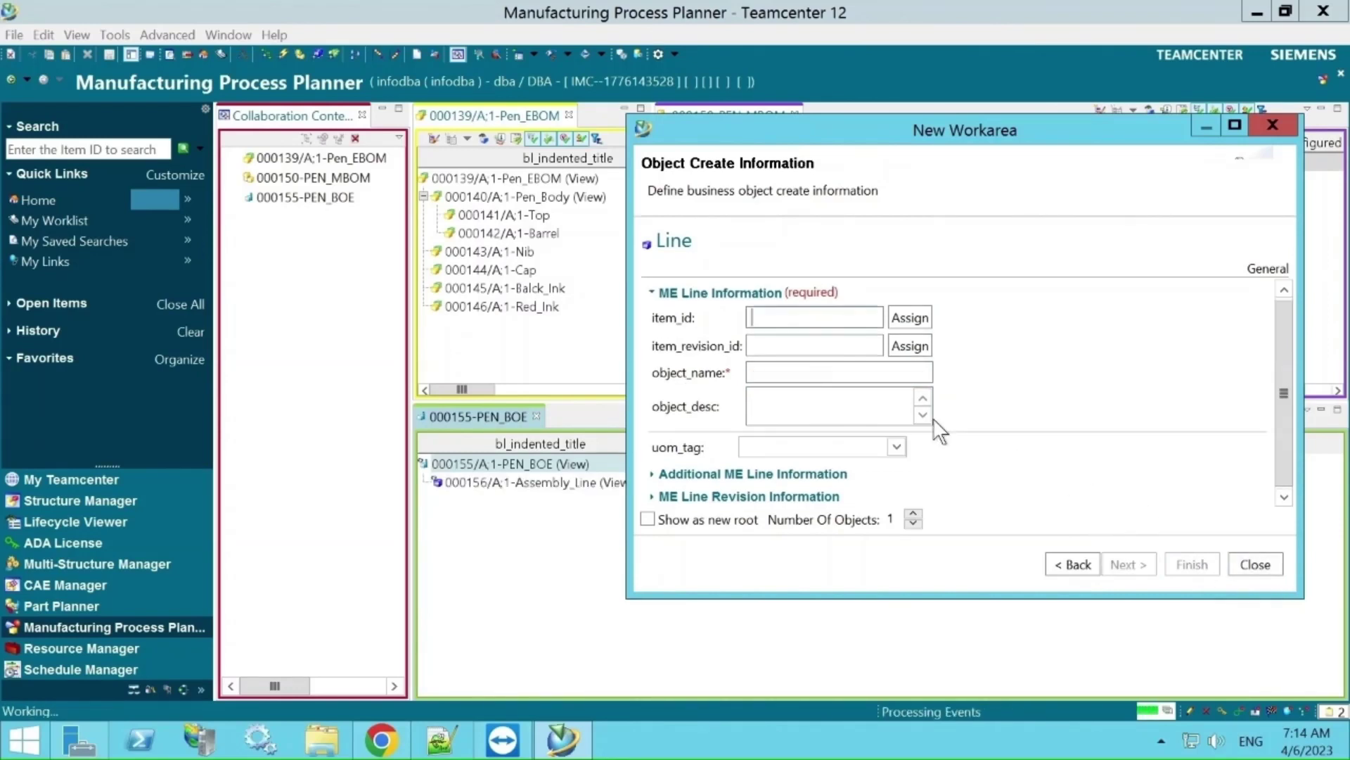
- Add a second line named Assembly_Line-2 under PEN_BOE with an assigned item ID, and close the workarea dialog
click(910, 317)
click(837, 372)
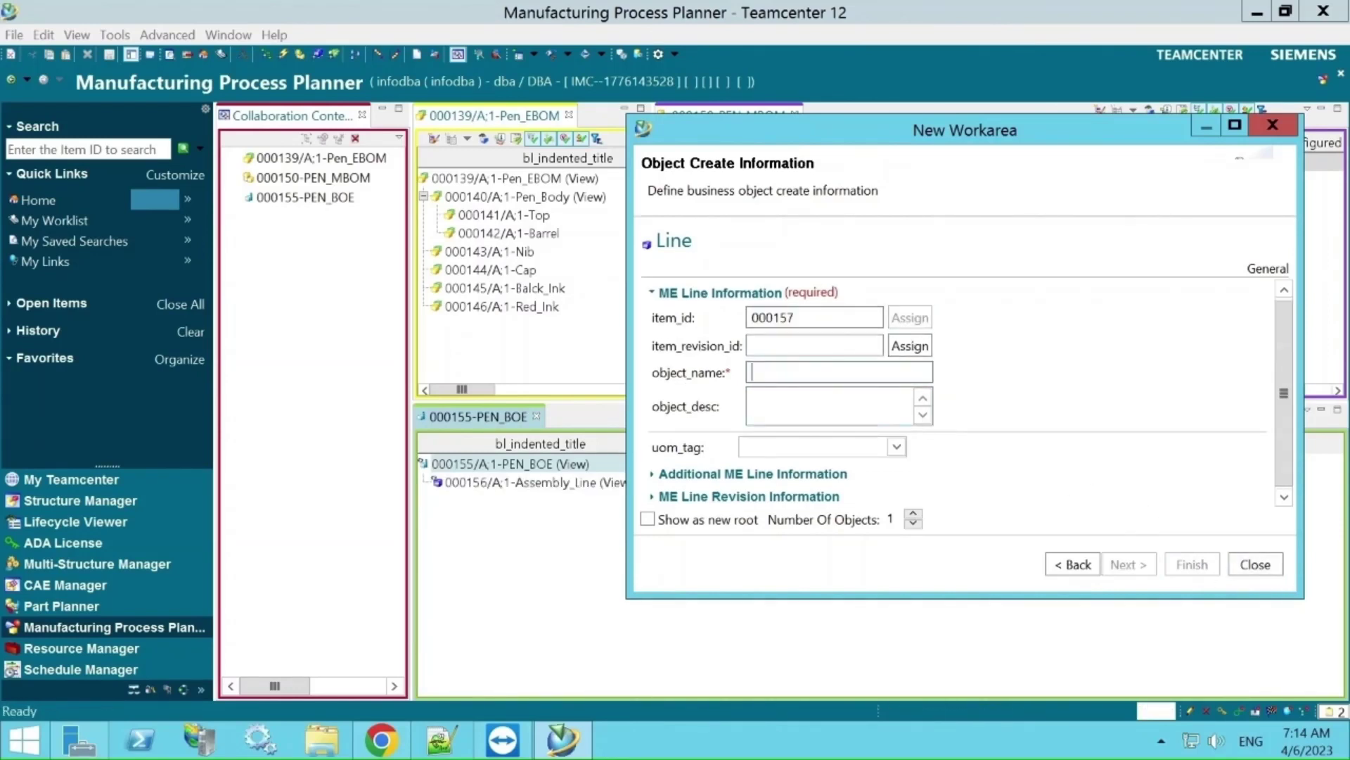
text(Assembl)
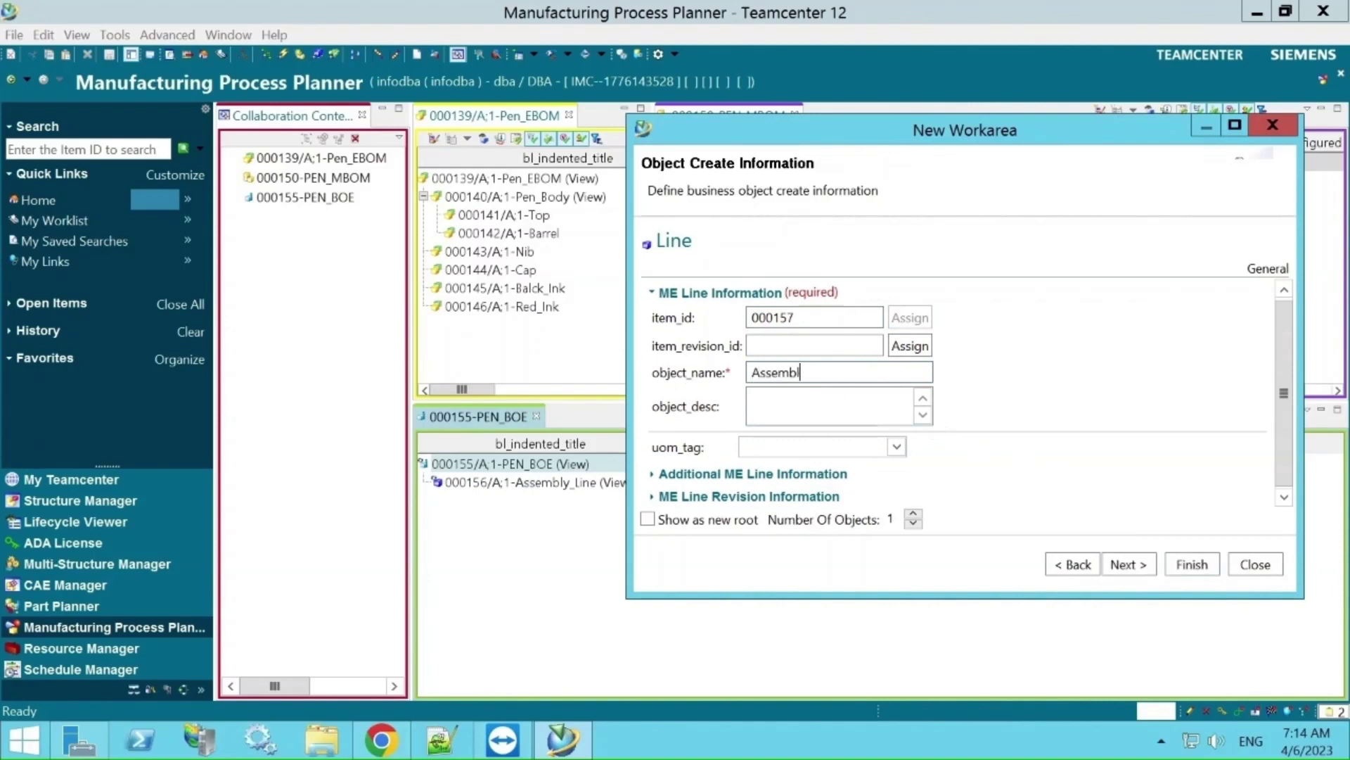
text(y_Line-2)
click(1192, 565)
click(1255, 564)
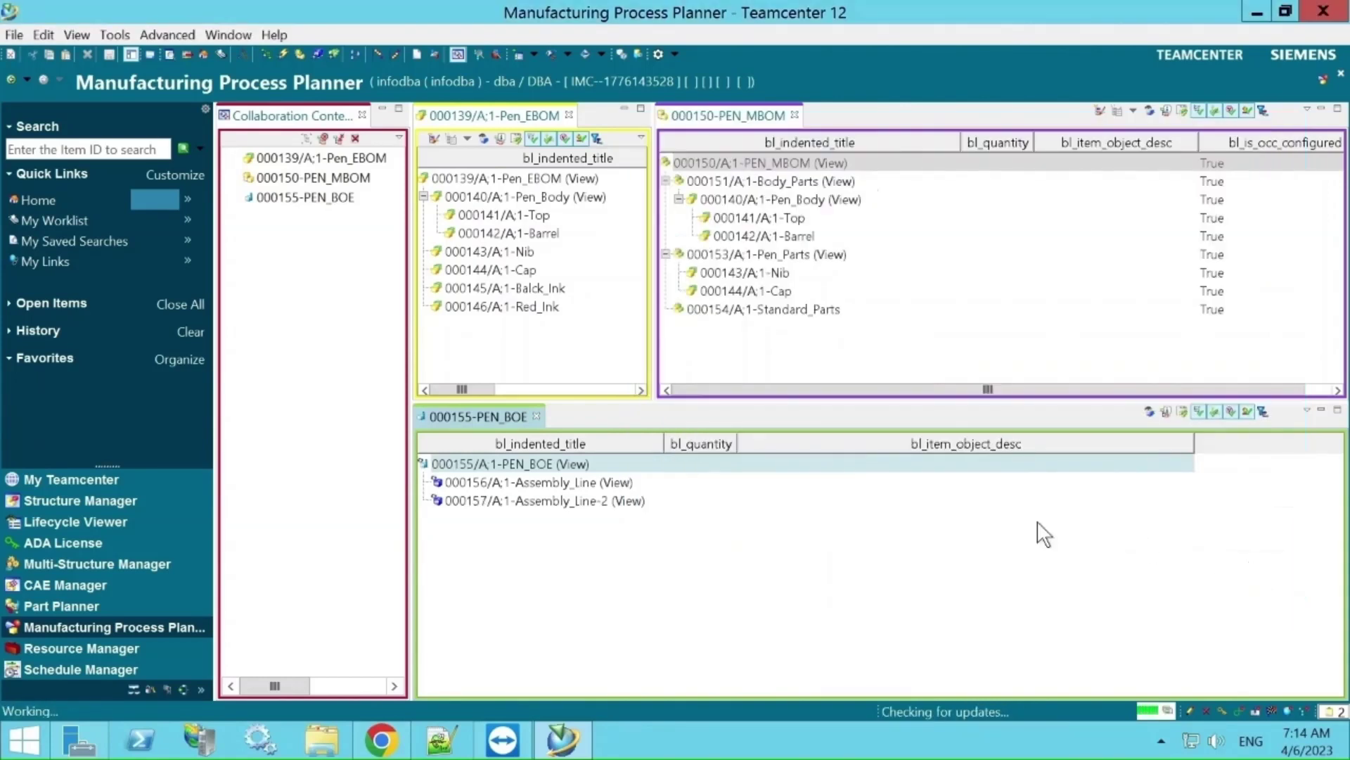
- Create a workarea of type Station named Station-10 under Assembly_Line, with an automatically assigned item ID
click(543, 488)
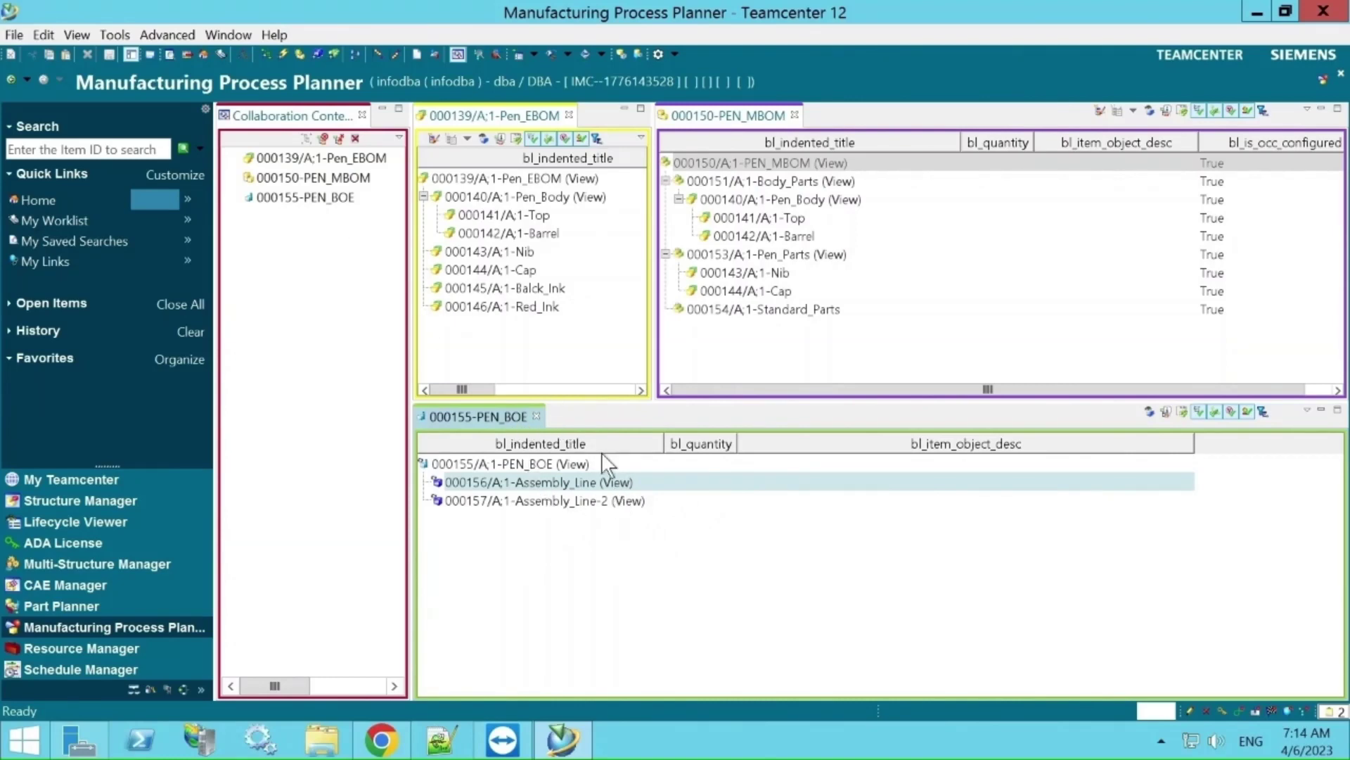
click(13, 35)
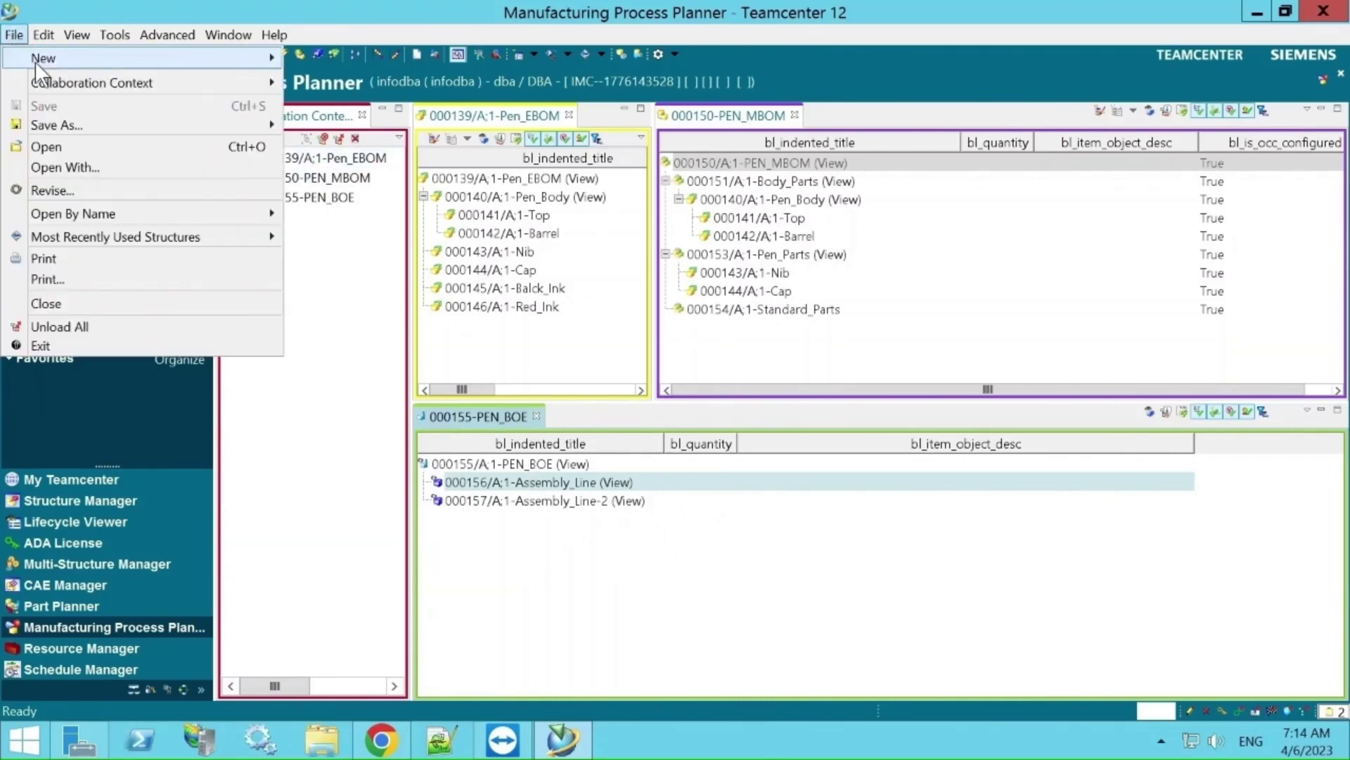
mouse_move(44, 59)
click(360, 152)
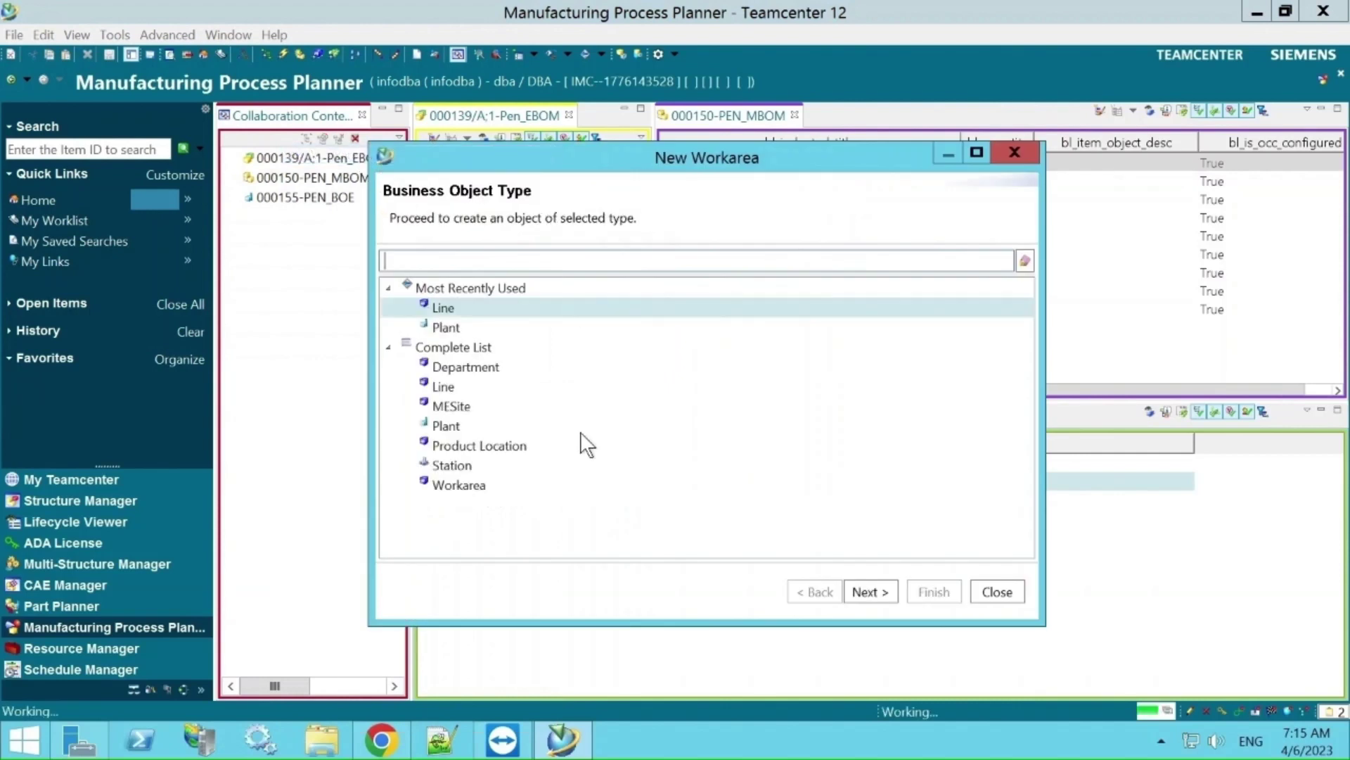
click(458, 466)
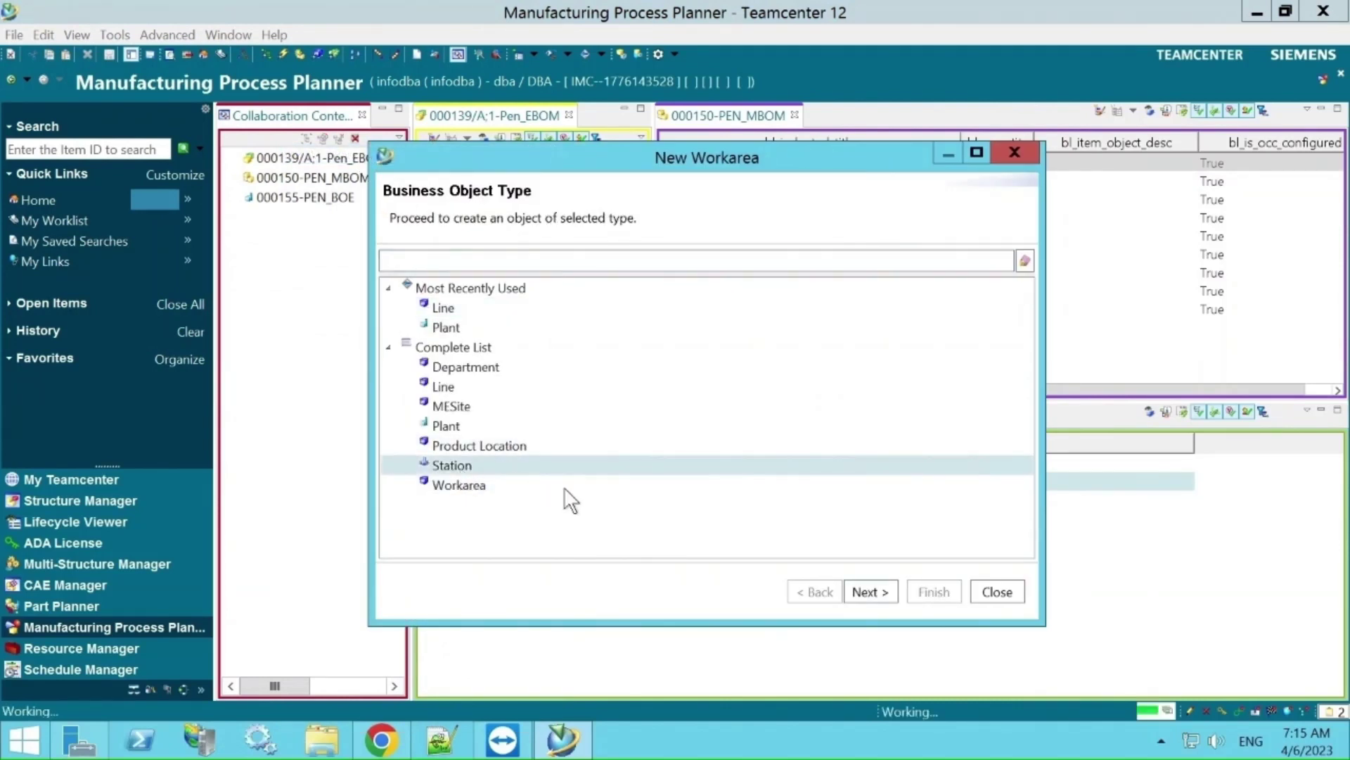
click(880, 592)
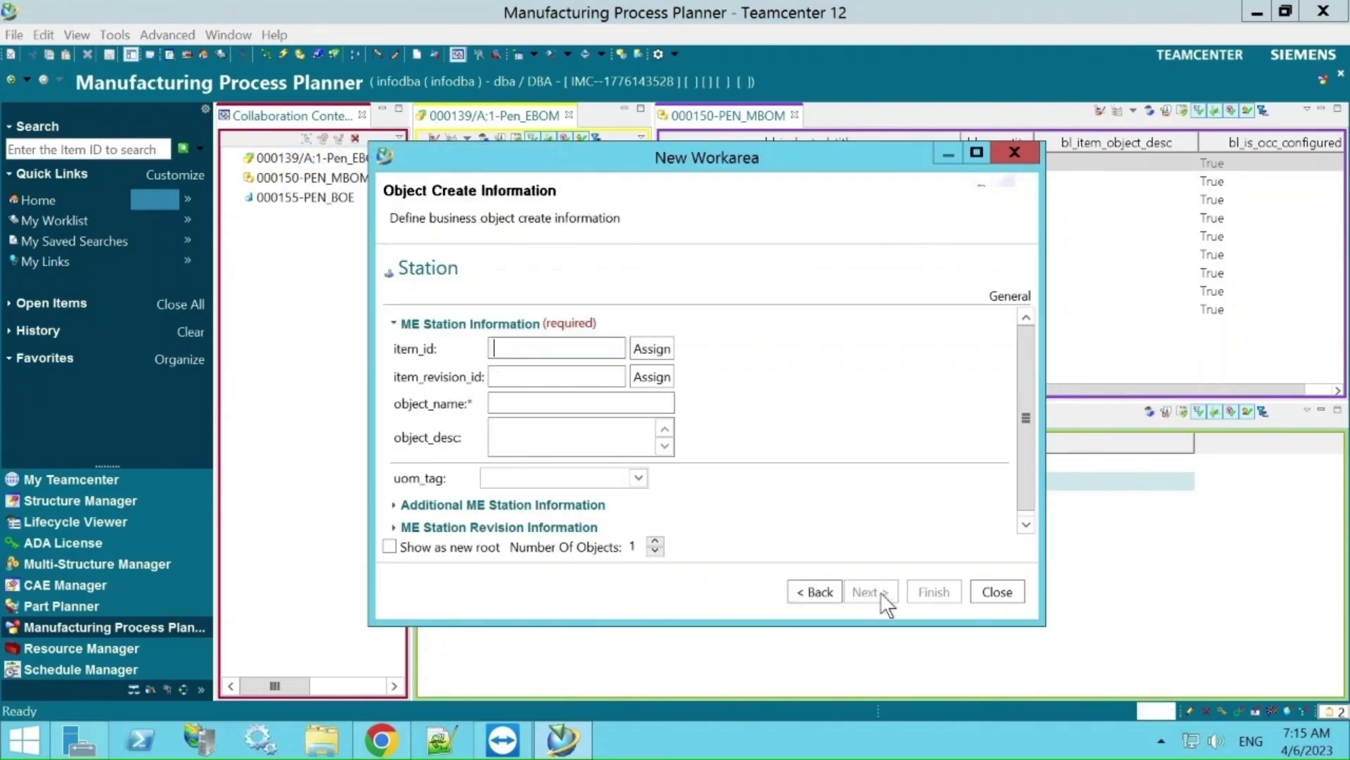
click(648, 349)
click(534, 404)
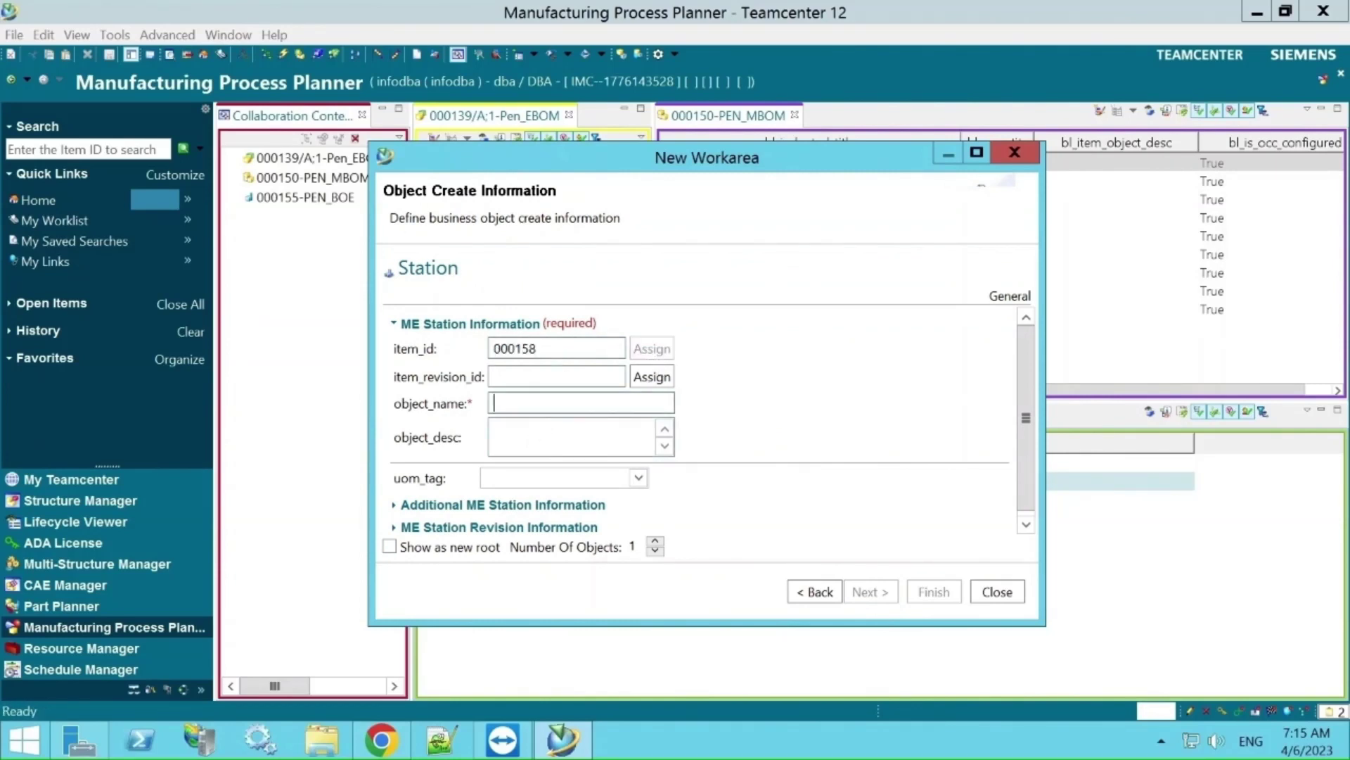
text(Station)
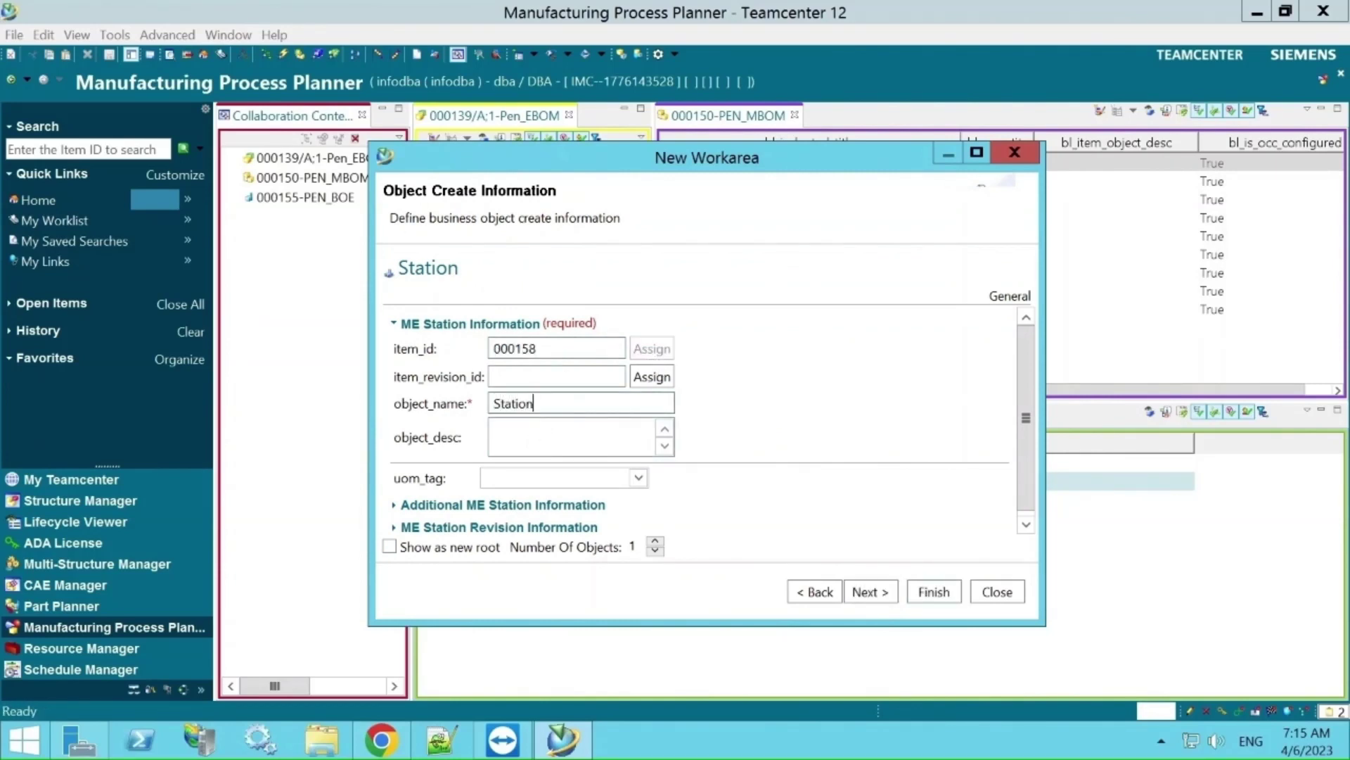
text(-10)
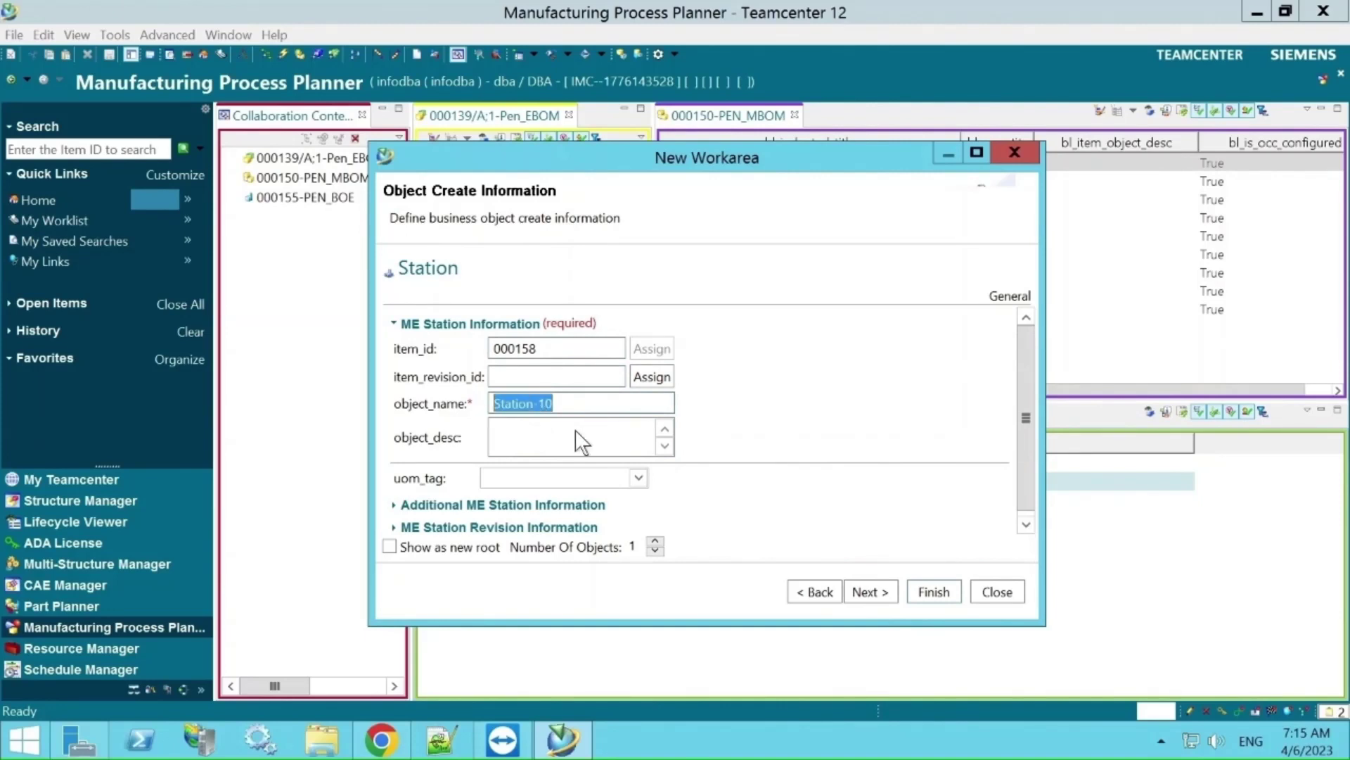
click(955, 593)
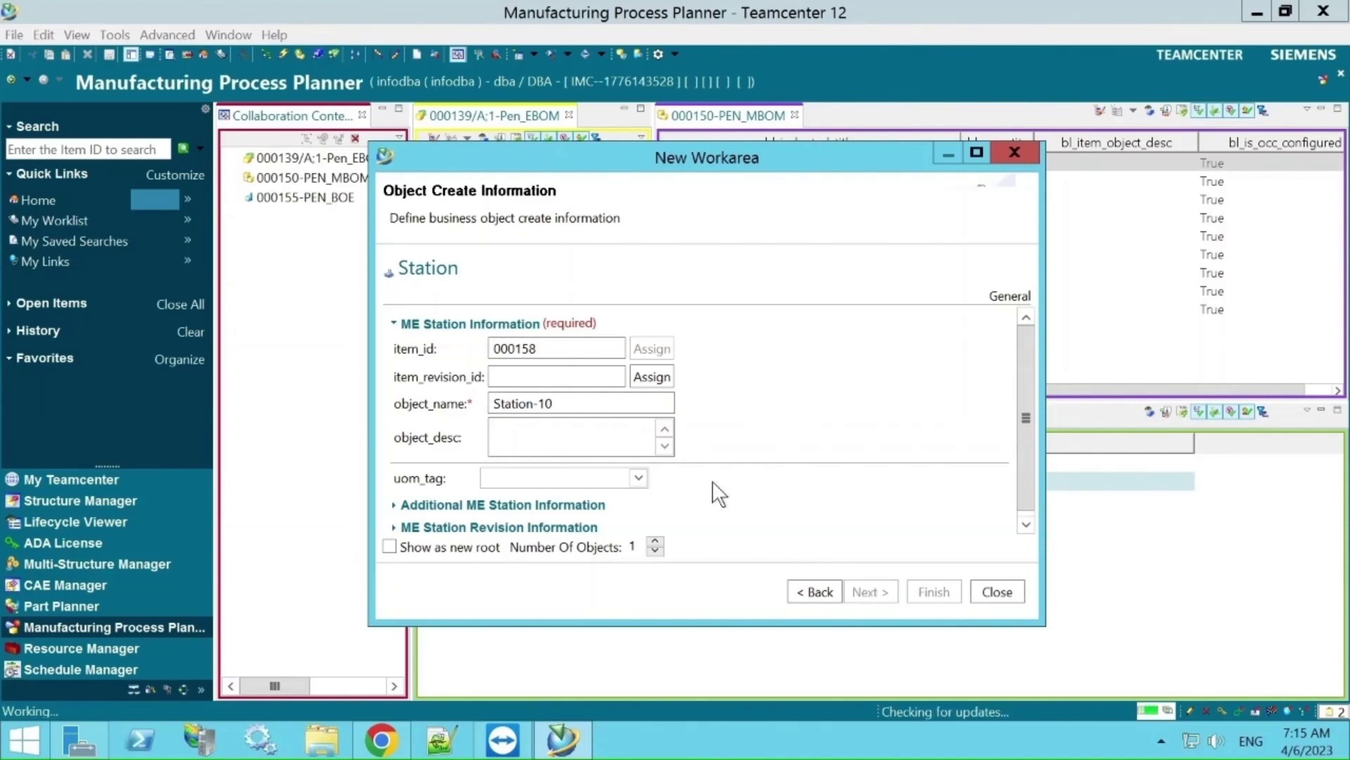
- Add another station named Station-20 under Assembly_Line, with an automatically assigned item ID
click(653, 345)
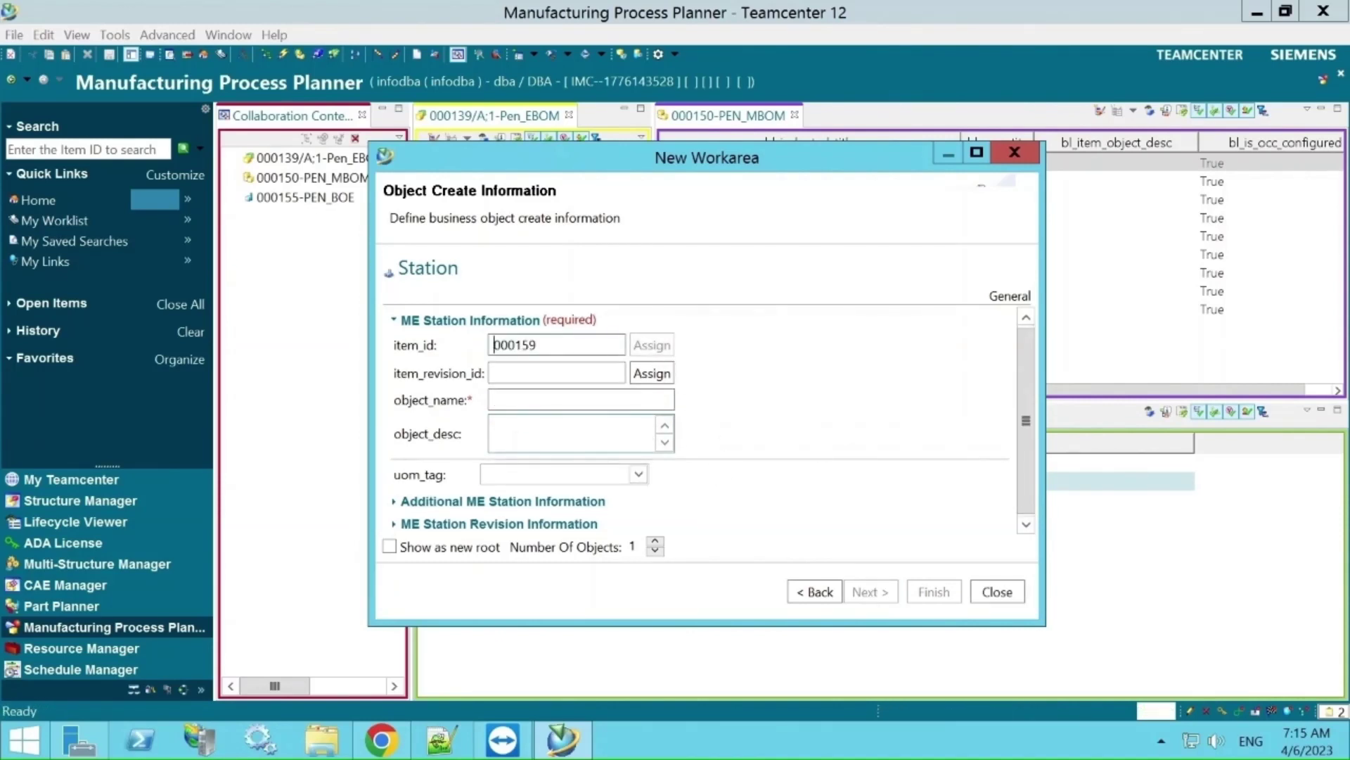
click(548, 406)
text(Station-1)
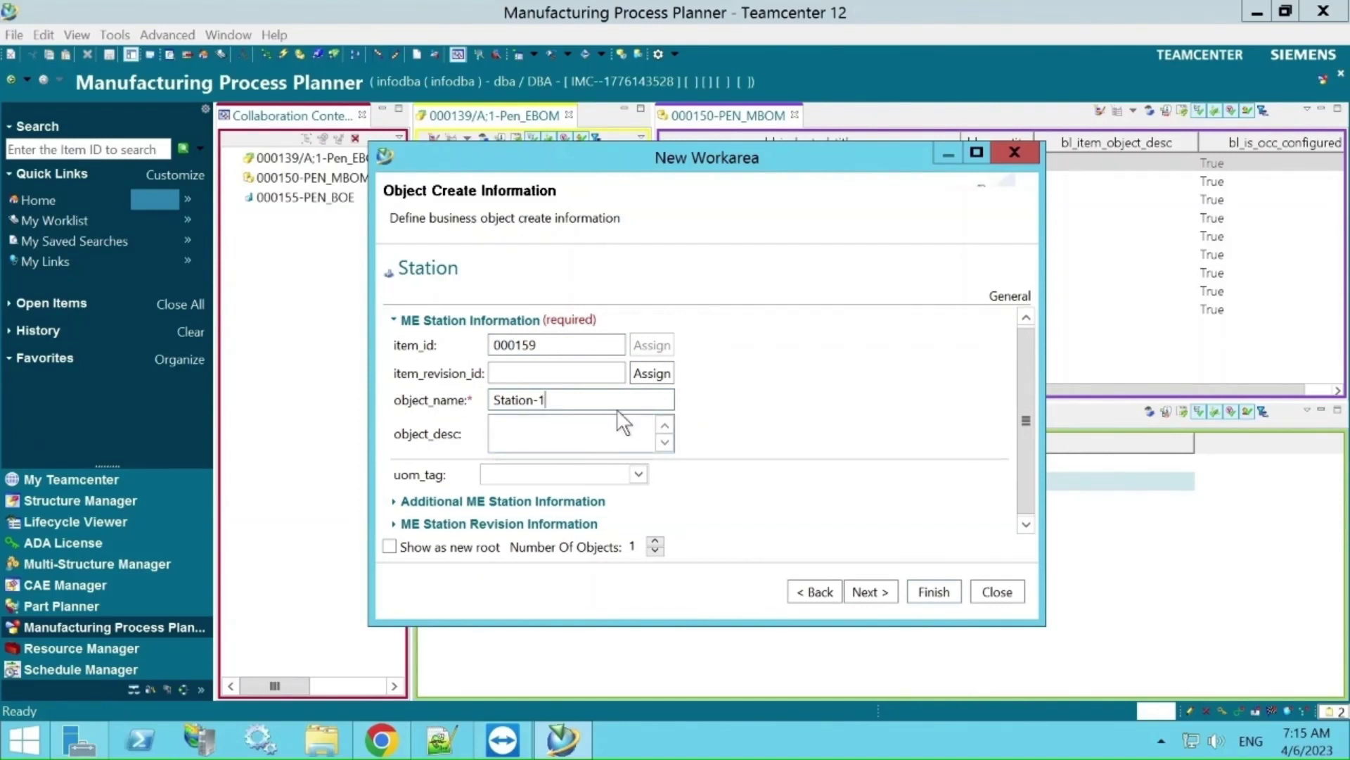
key(BackSpace)
text(20)
click(943, 591)
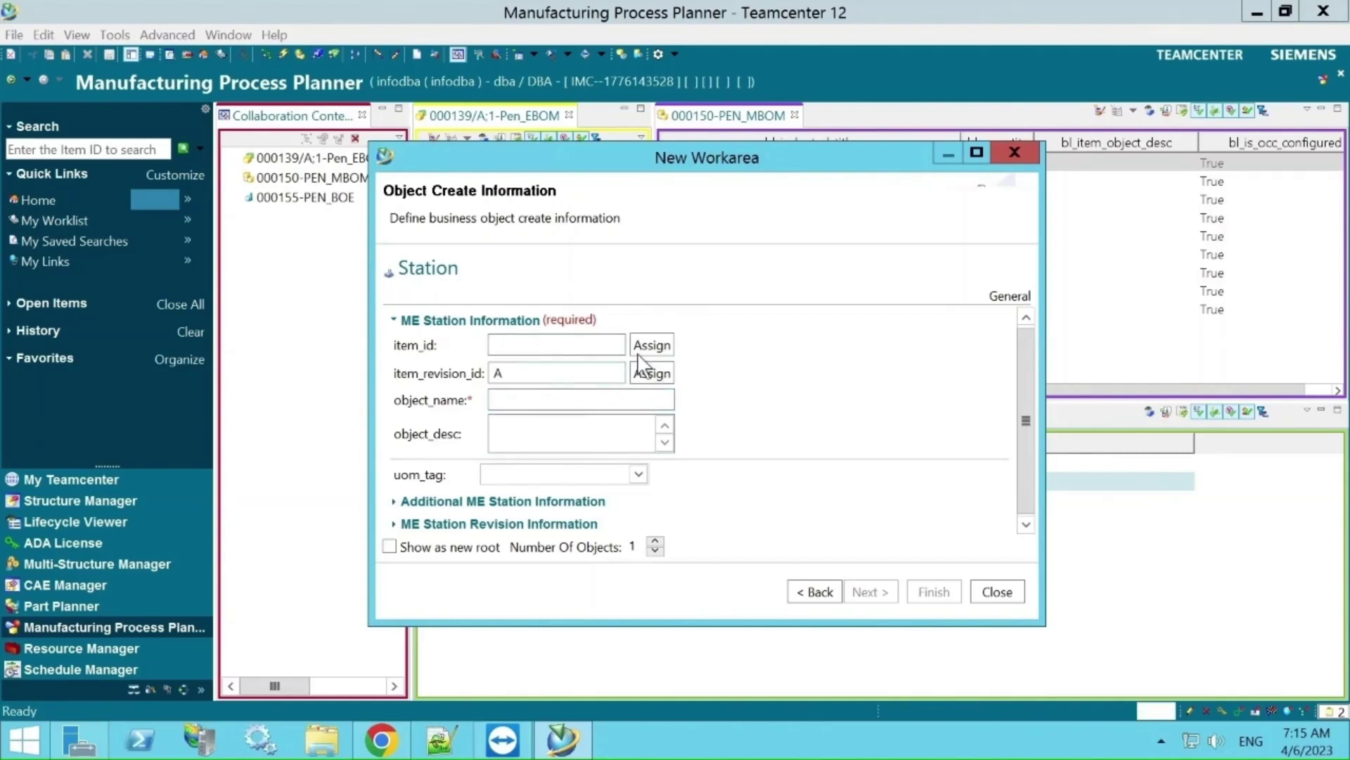
- Add a third station named Station-30 under Assembly_Line, with an automatically assigned item ID
click(638, 352)
click(581, 399)
text(Station-10)
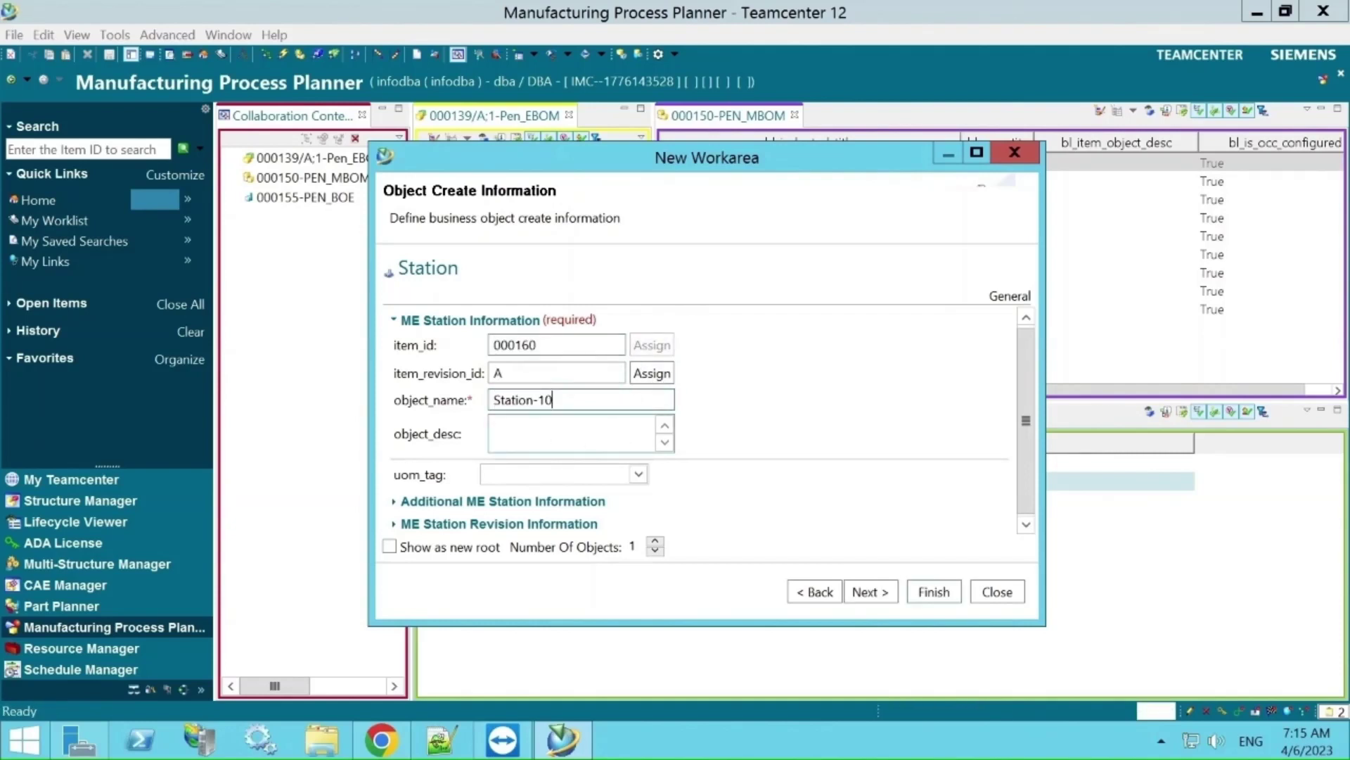
key(BackSpace)
key(BackSpace)
key(BackSpace)
text(-10)
key(BackSpace)
key(BackSpace)
text(30)
click(934, 588)
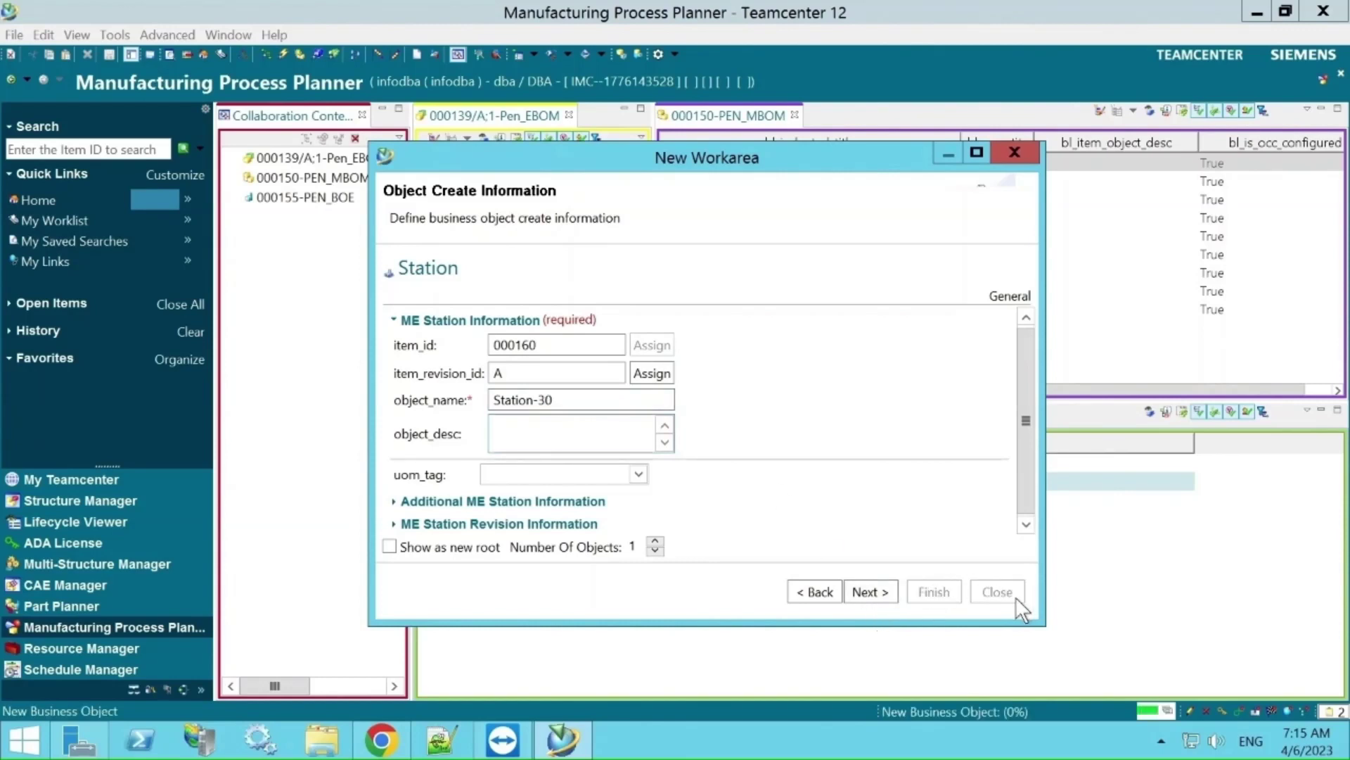
- Close the workarea dialog and expand Assembly_Line in the PEN_BOE structure to show its stations
click(1011, 593)
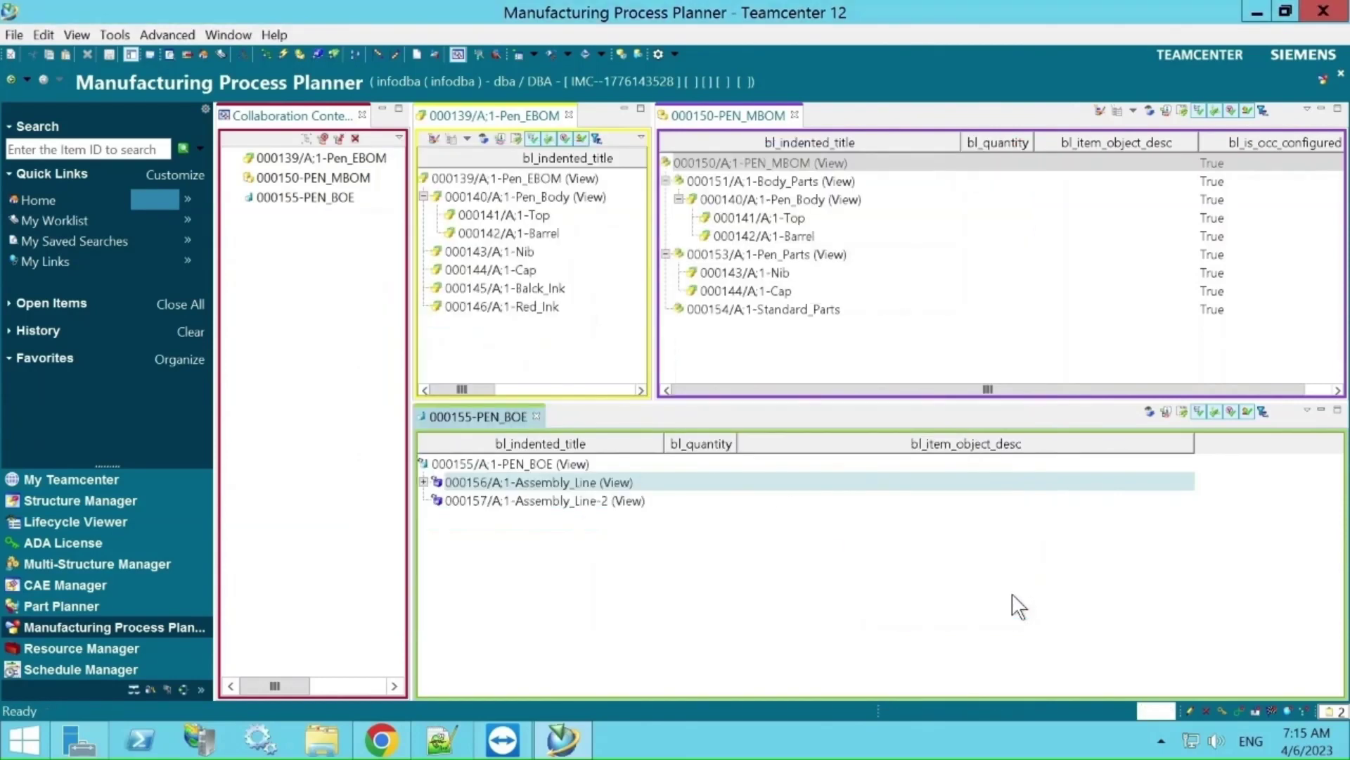
click(424, 482)
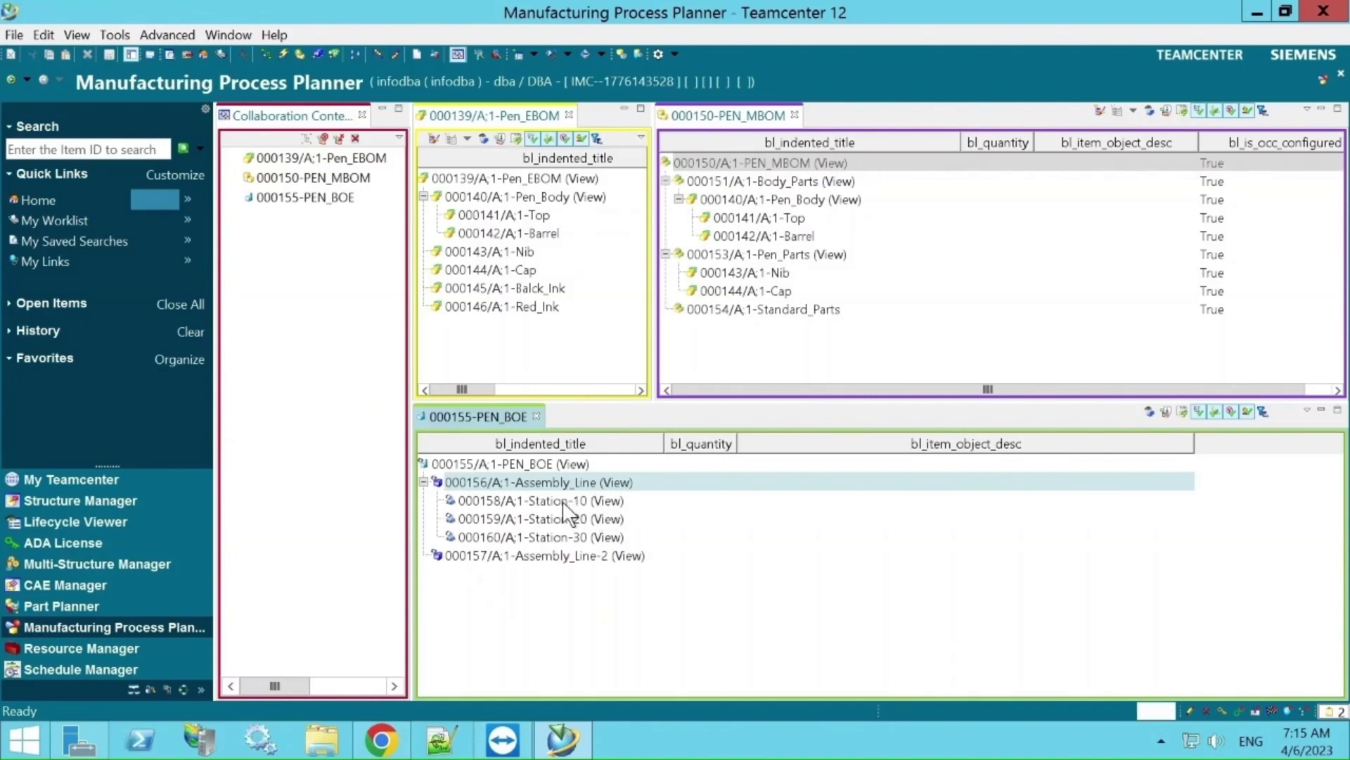
click(555, 559)
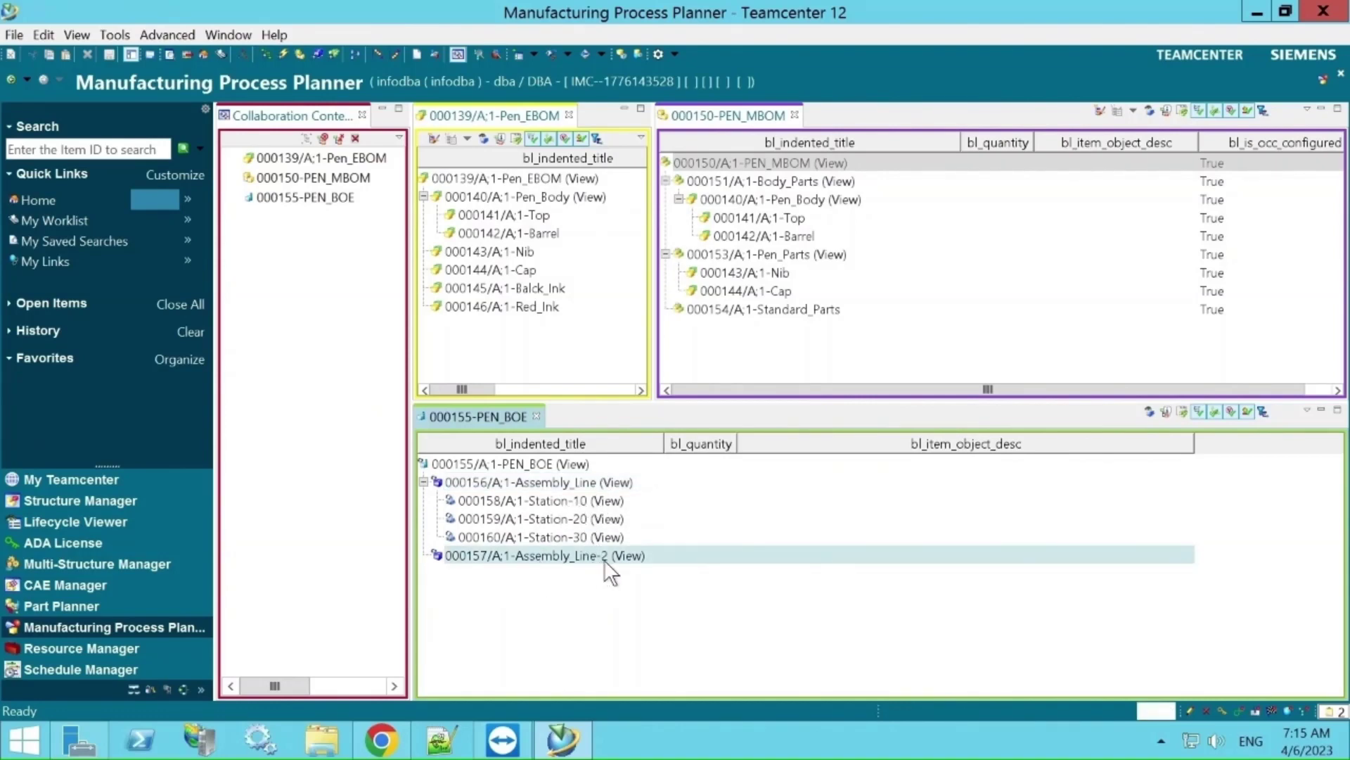
click(530, 463)
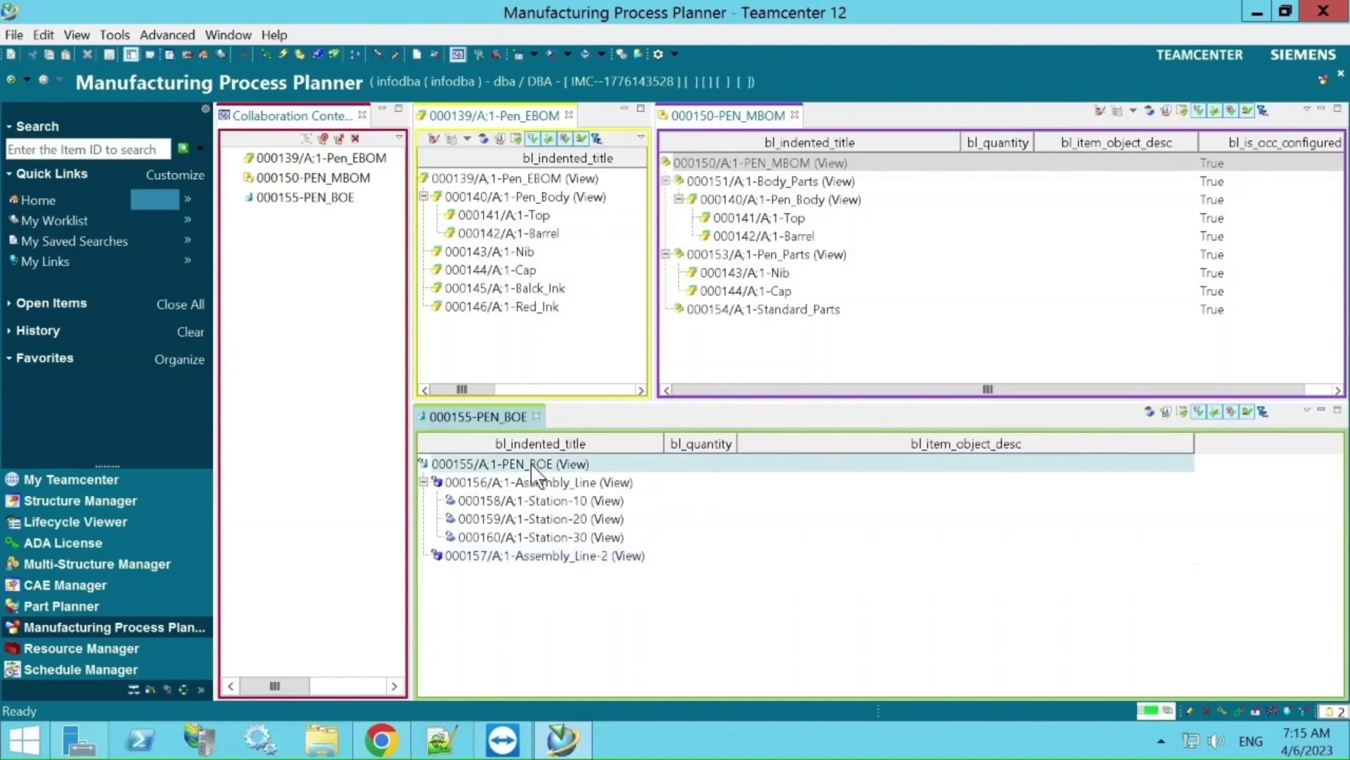
click(532, 480)
click(542, 465)
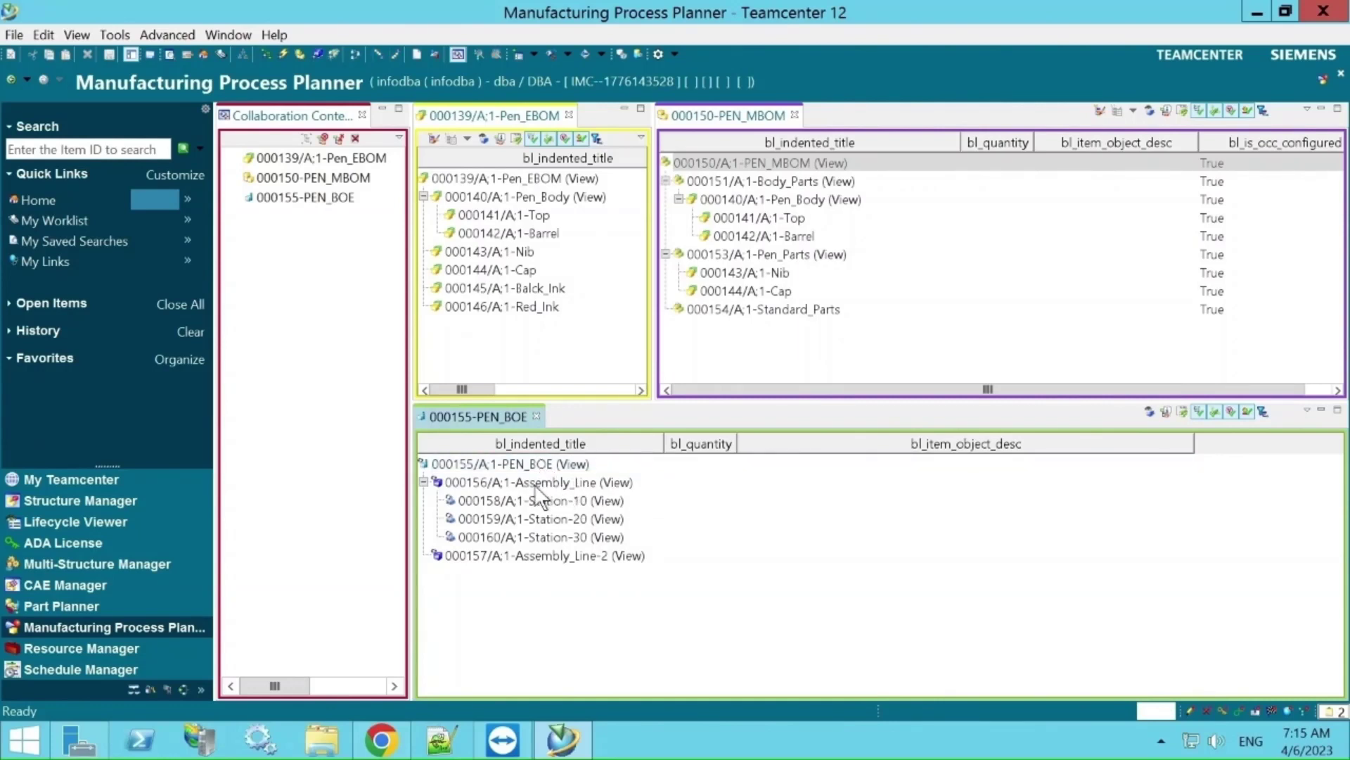
click(564, 482)
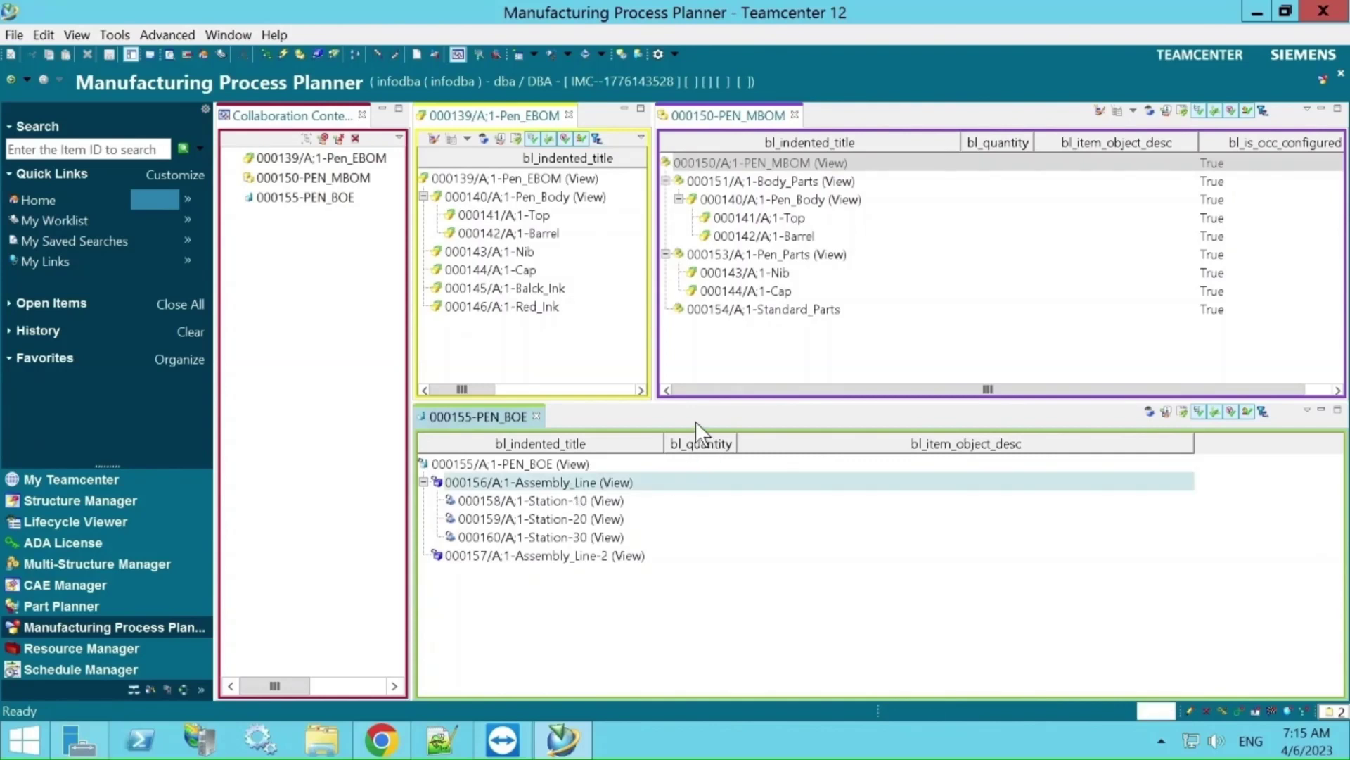
- Clear the selection in the PEN_BOE structure and create a new root process named PEN_BOP with an automatically assigned item ID
ctrl+click(547, 482)
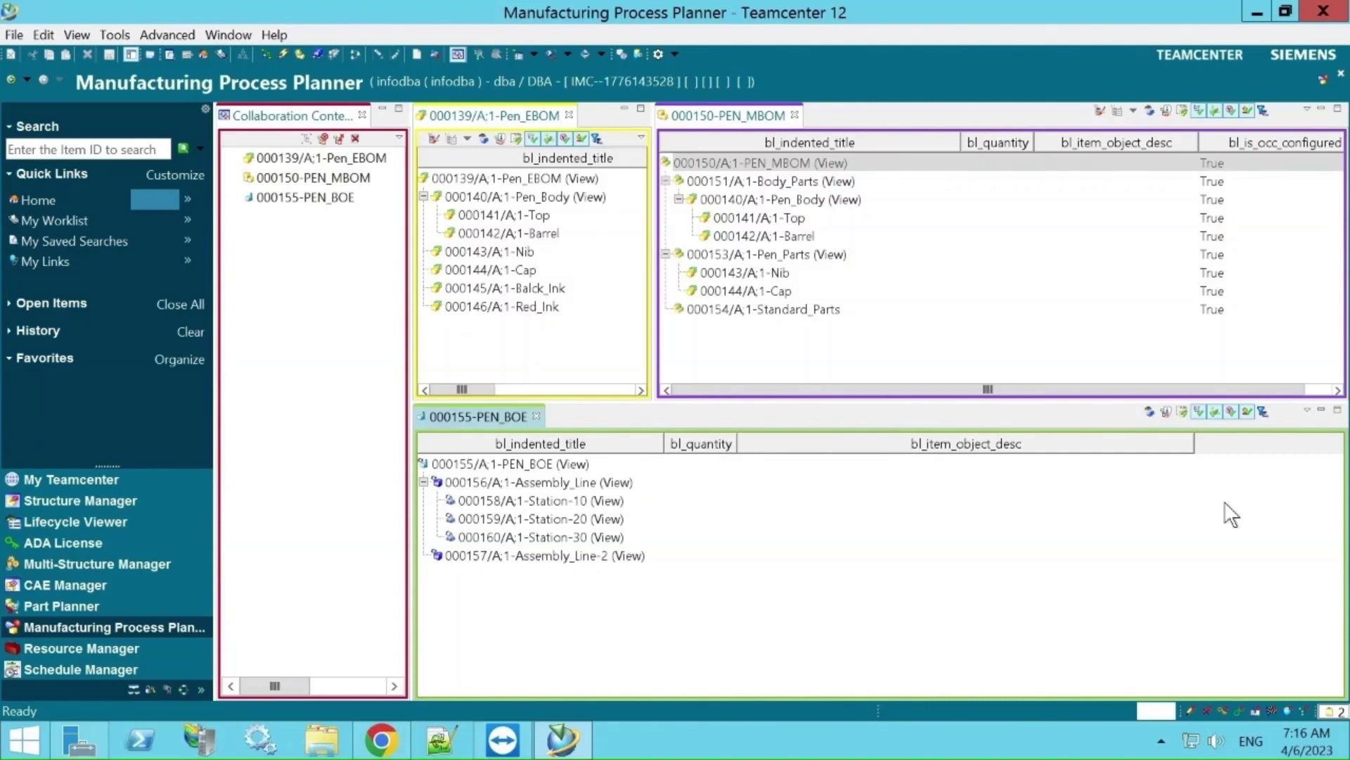
click(12, 39)
mouse_move(44, 61)
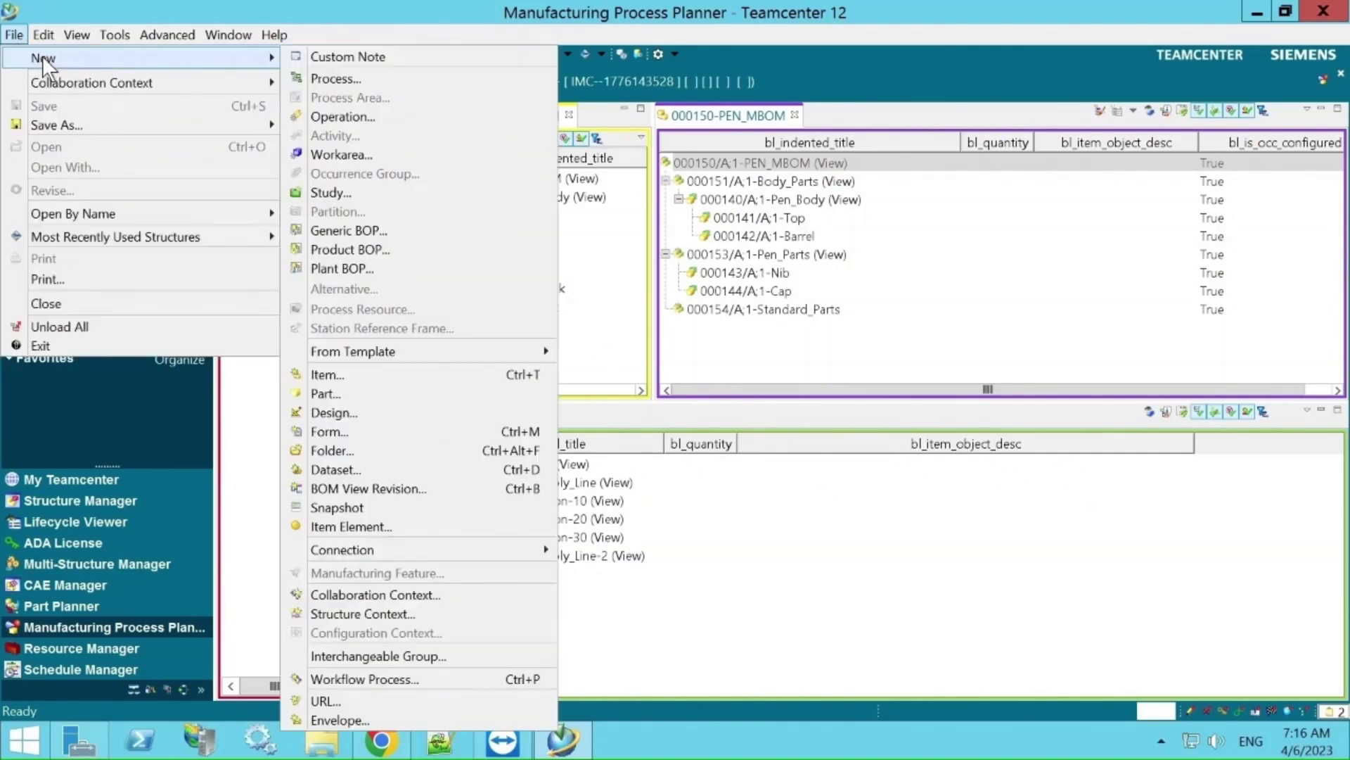
click(340, 76)
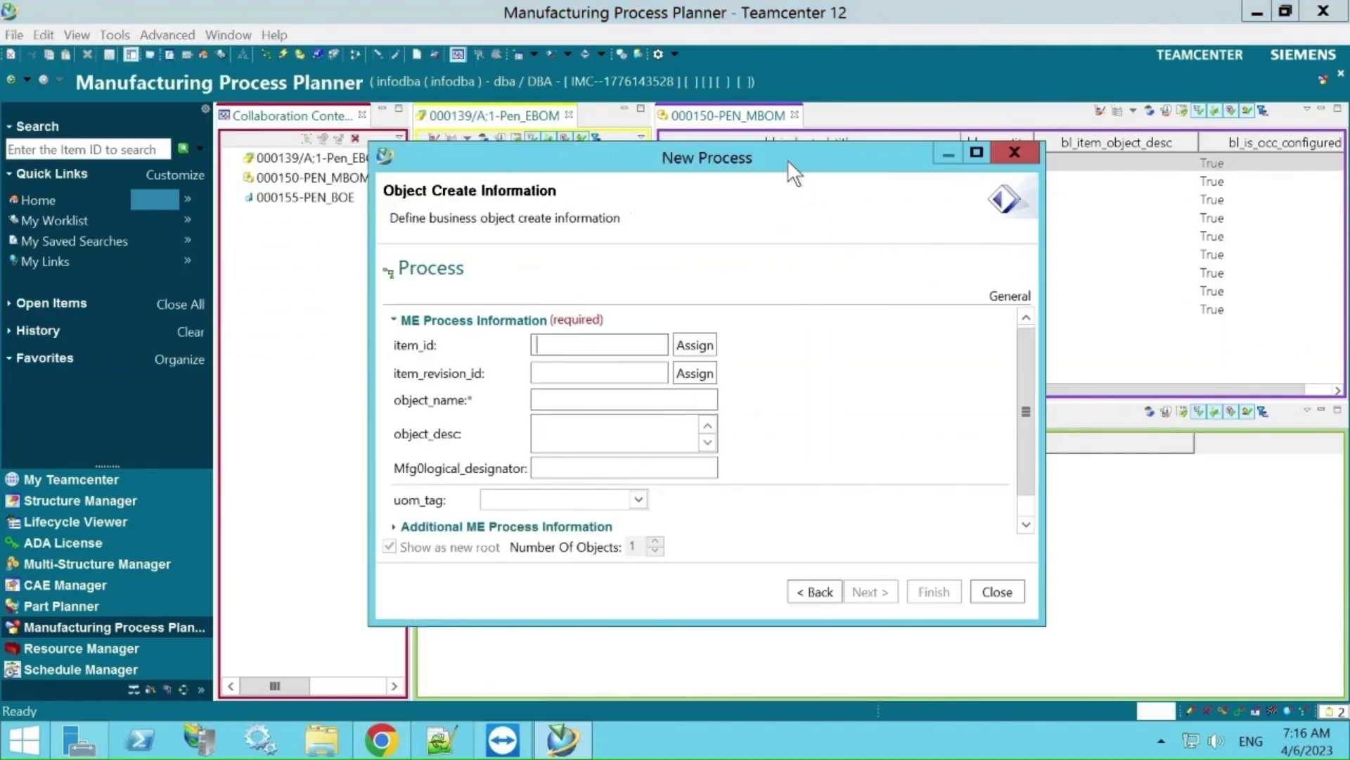
drag(788, 159, 883, 149)
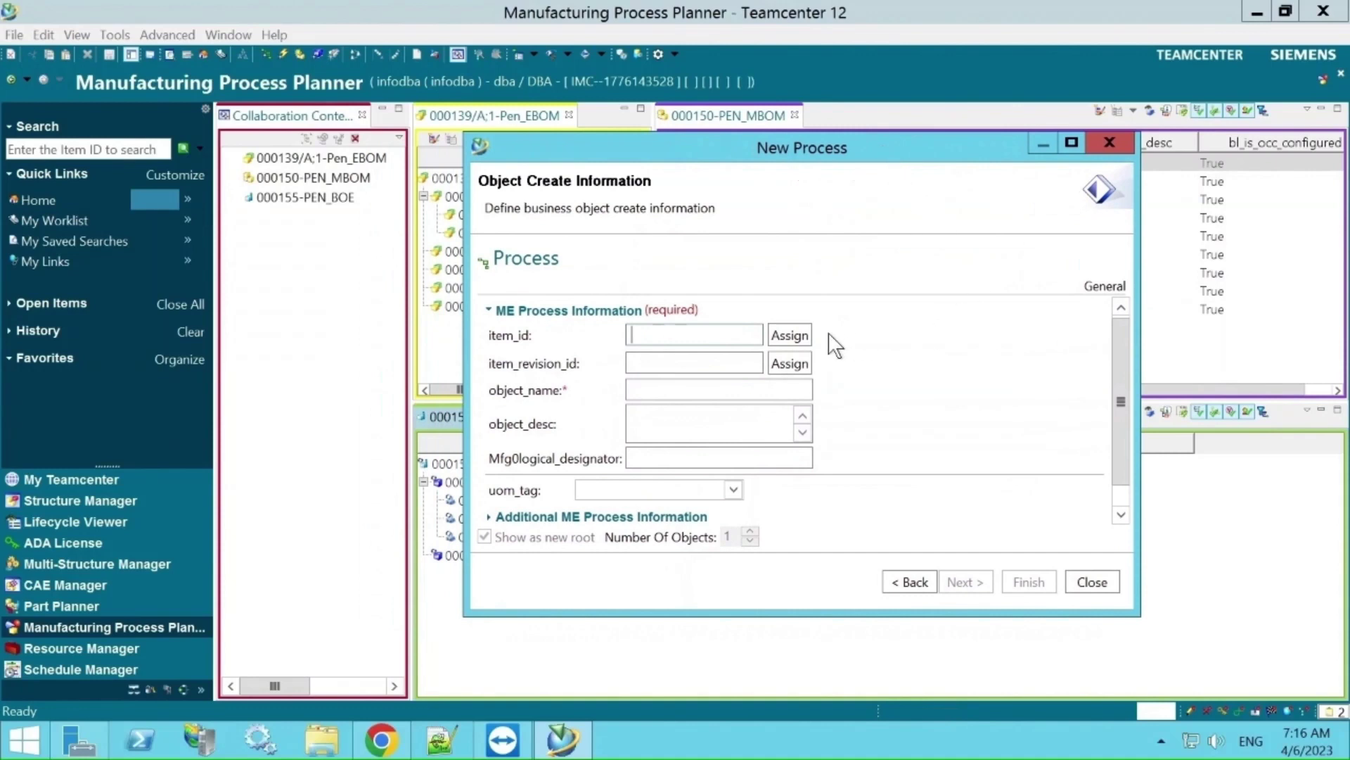
click(792, 330)
text(PEN)
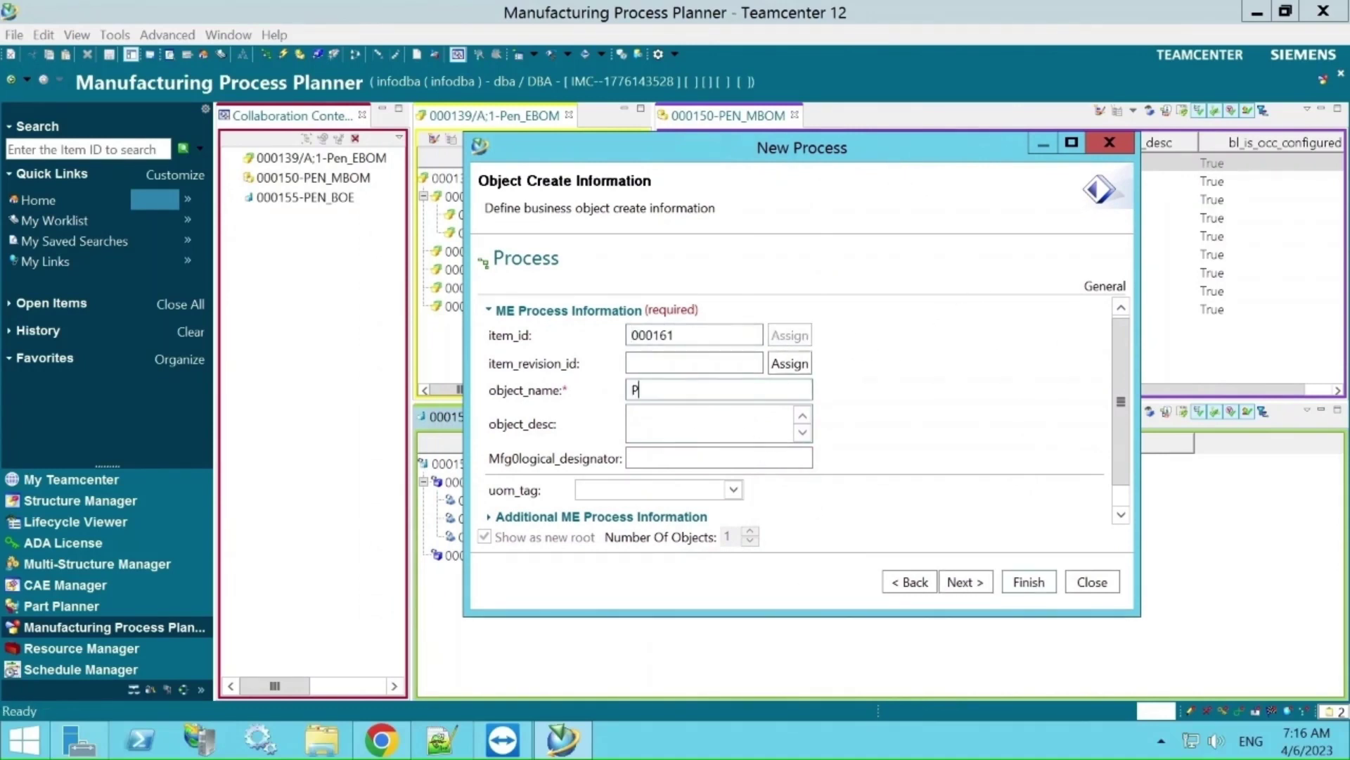
text(_BOP)
click(1025, 581)
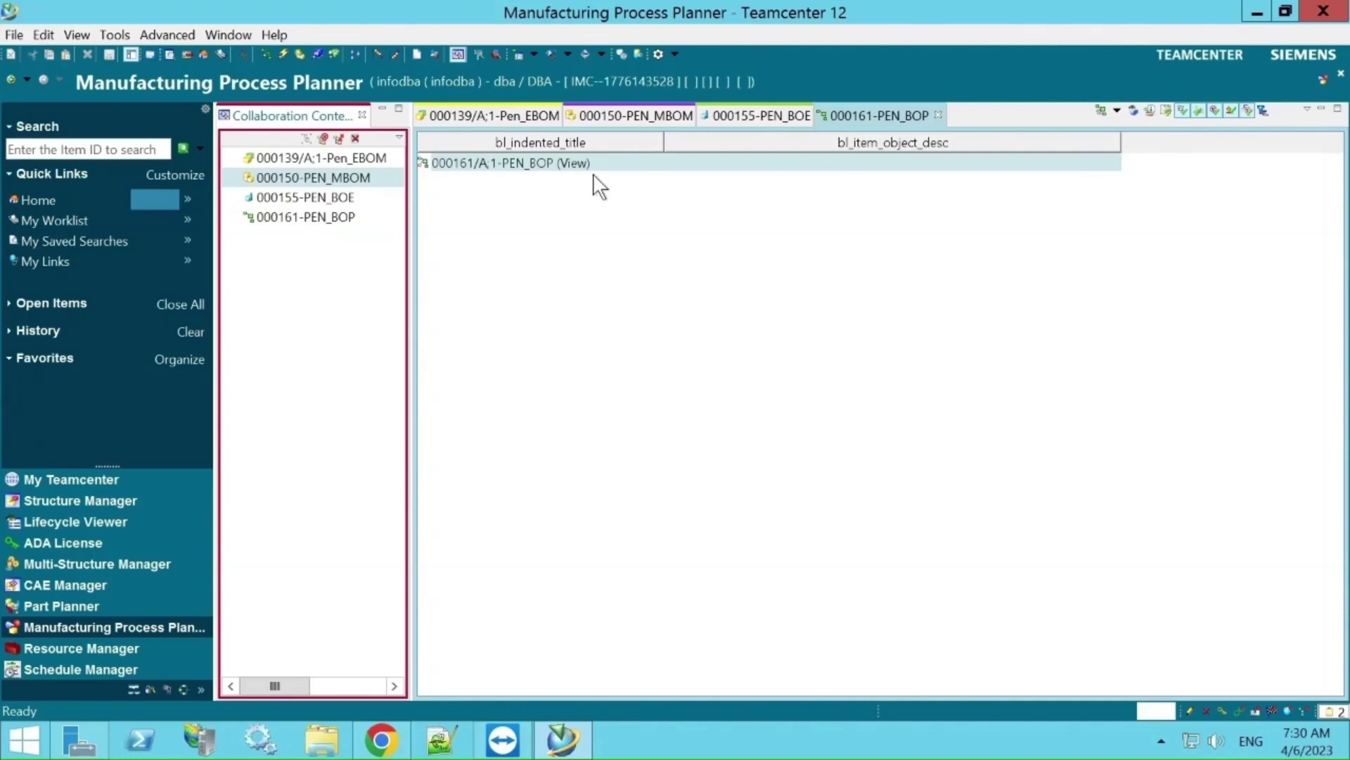
click(18, 33)
mouse_move(66, 62)
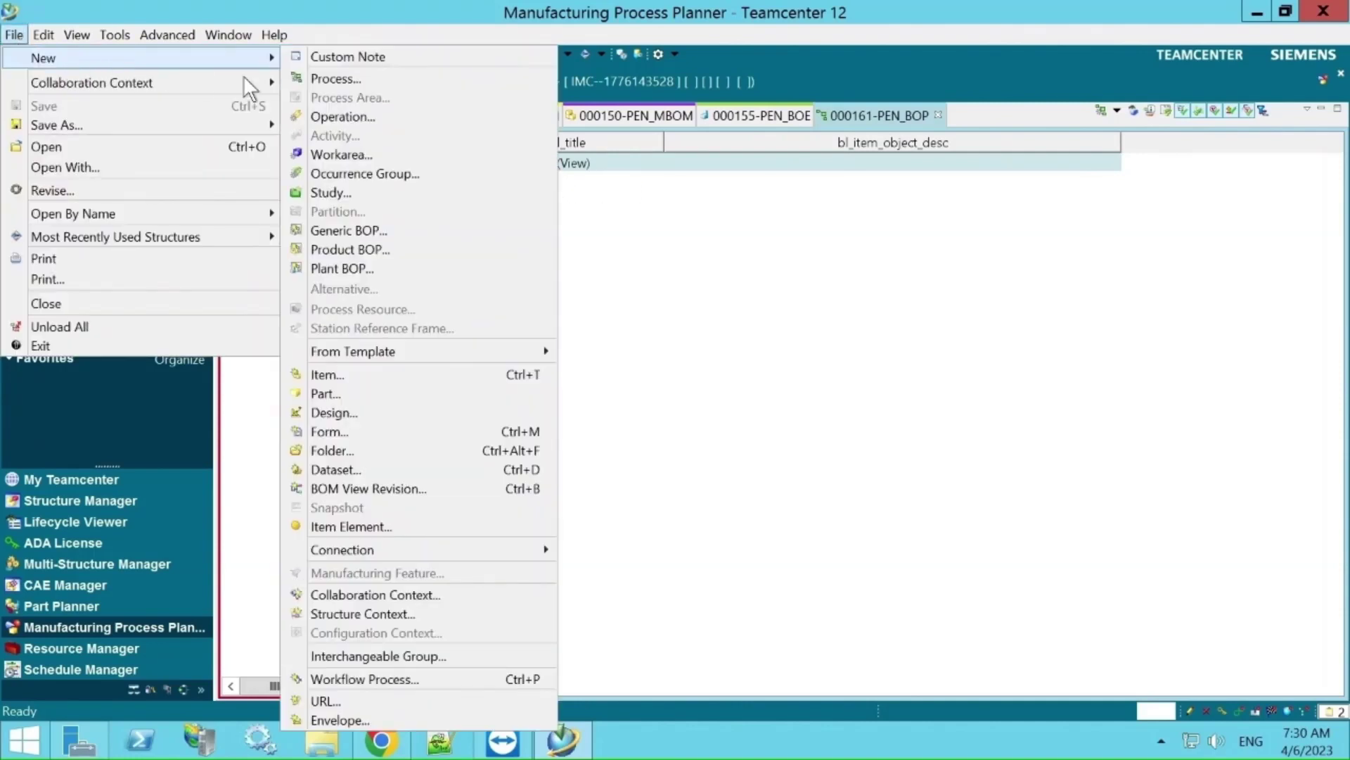
click(814, 256)
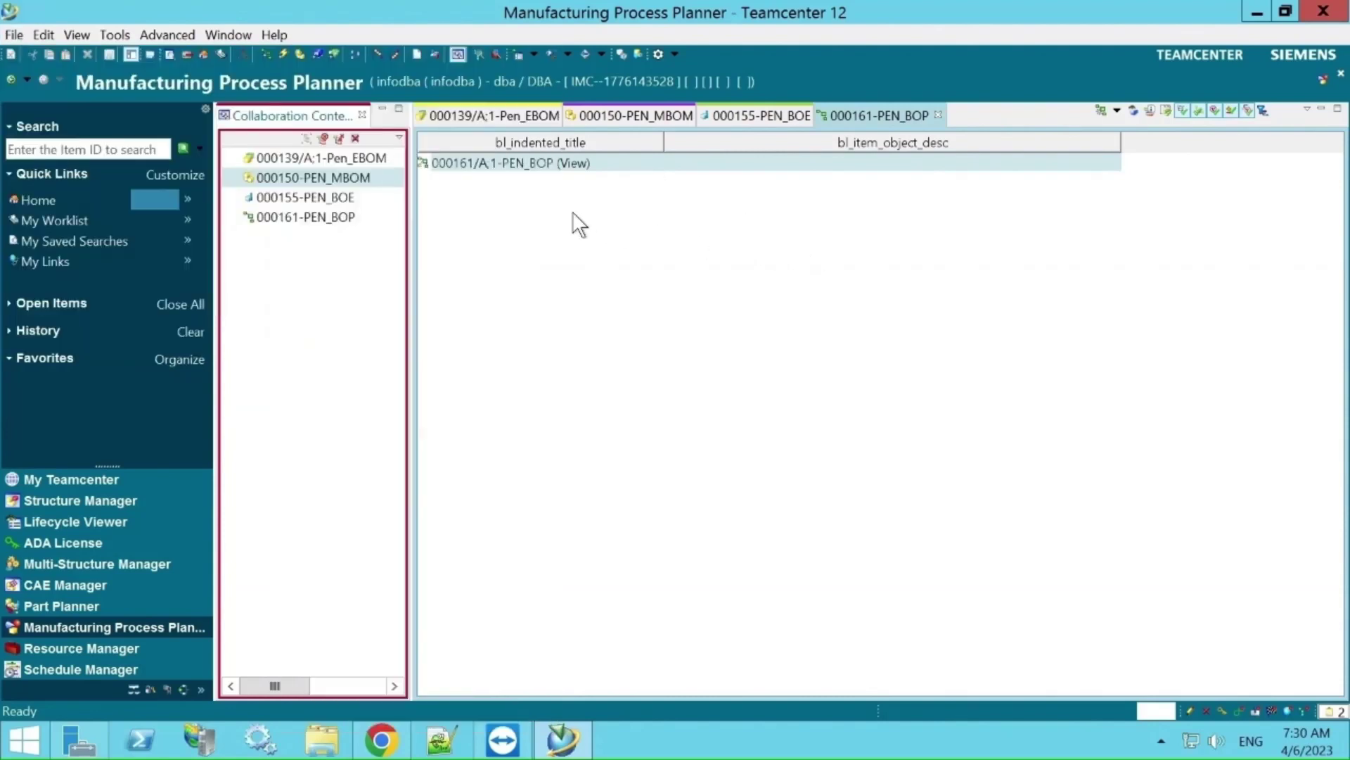
- Create a process named Body_Assy_Process under PEN_BOP, with an automatically assigned item ID
click(267, 54)
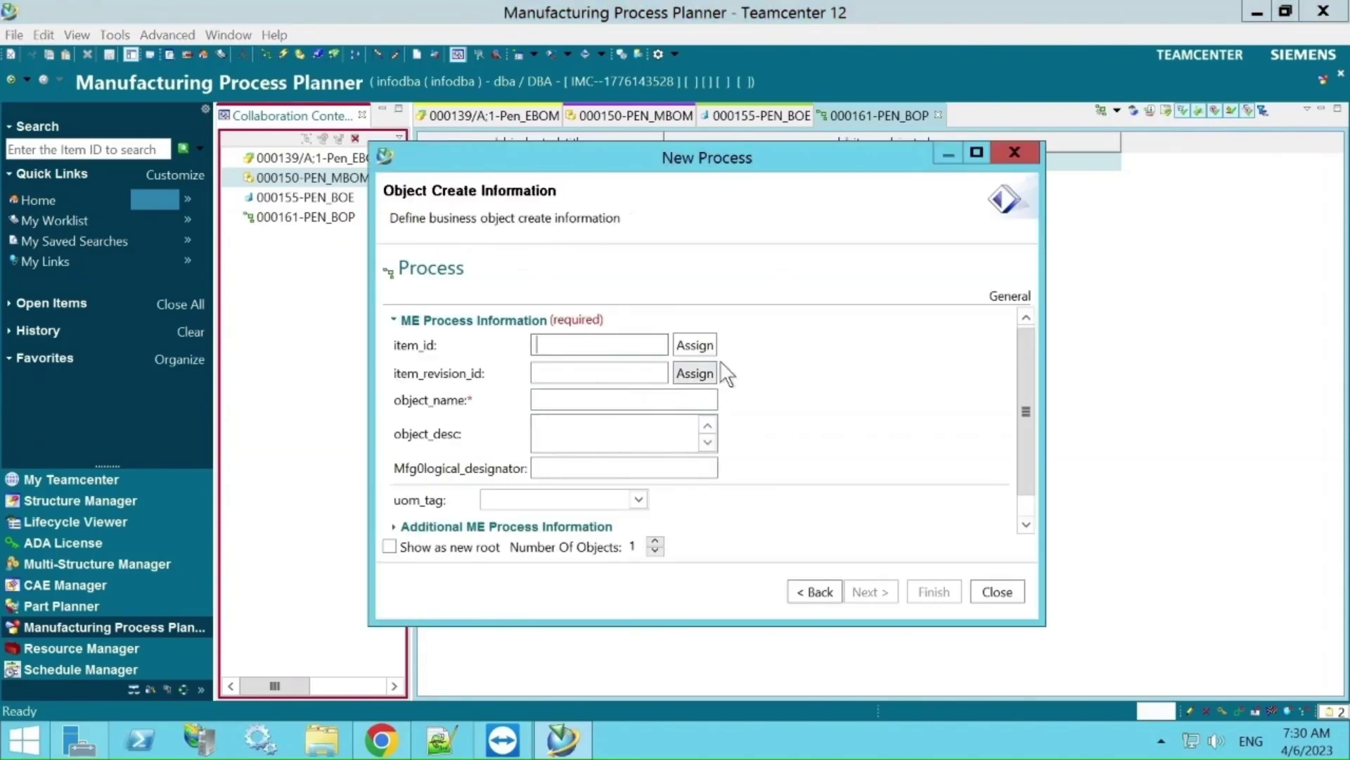
click(695, 344)
click(536, 400)
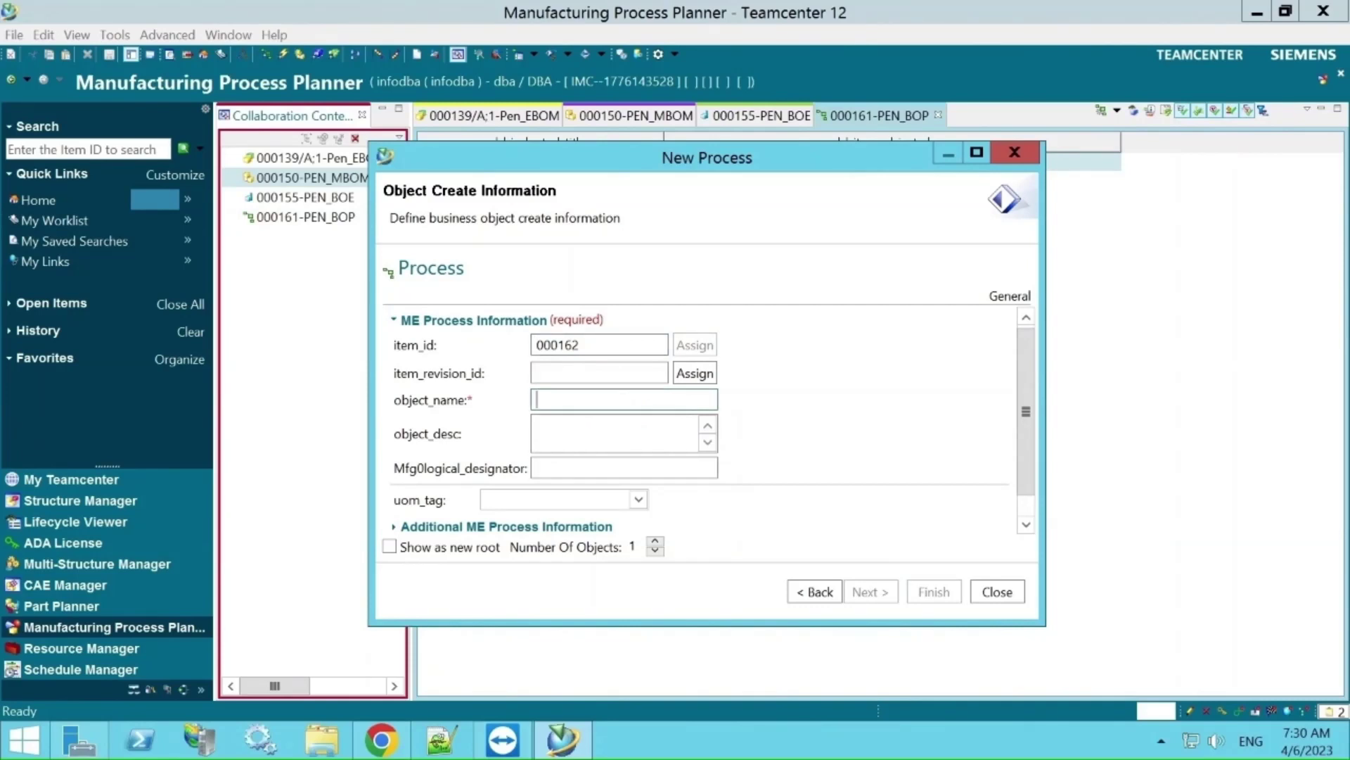
text(Bodd\)
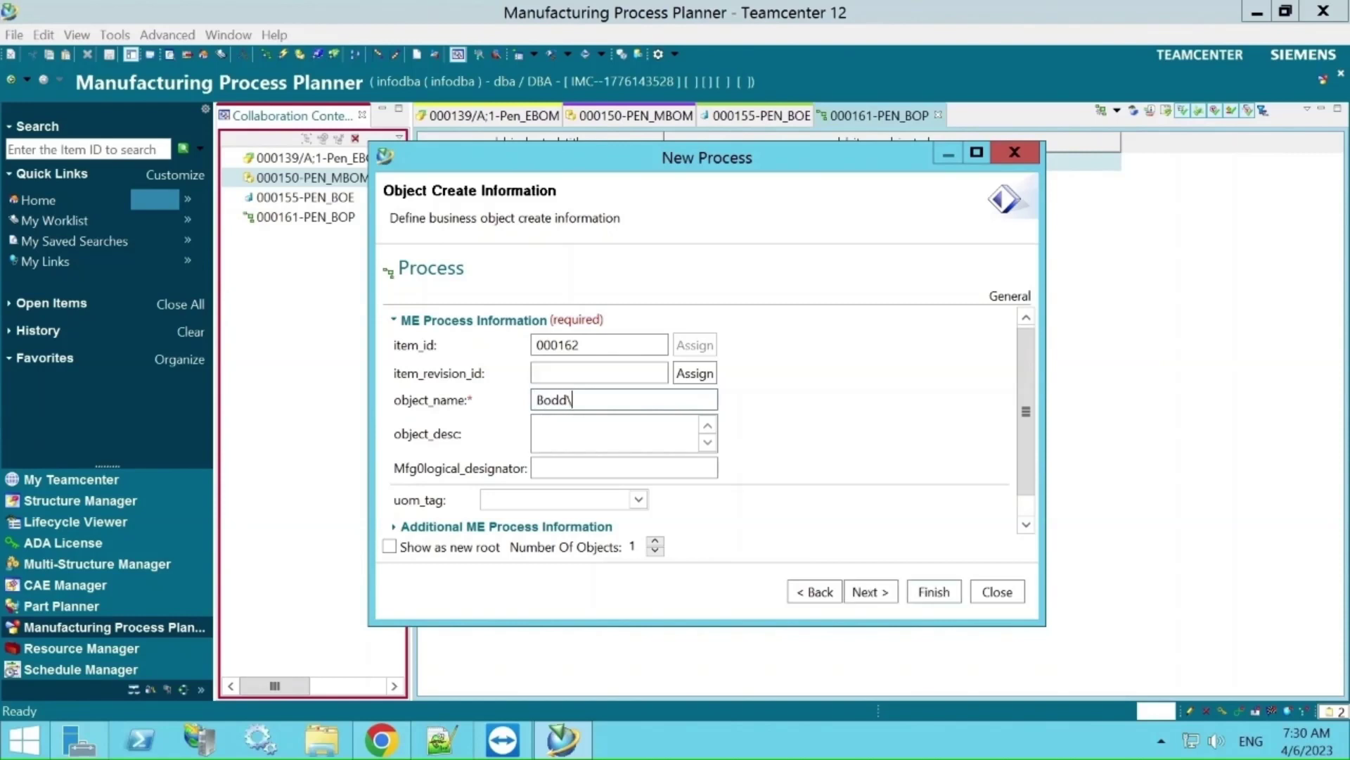
key(BackSpace)
key(BackSpace)
text(y_Assy_Process)
click(931, 592)
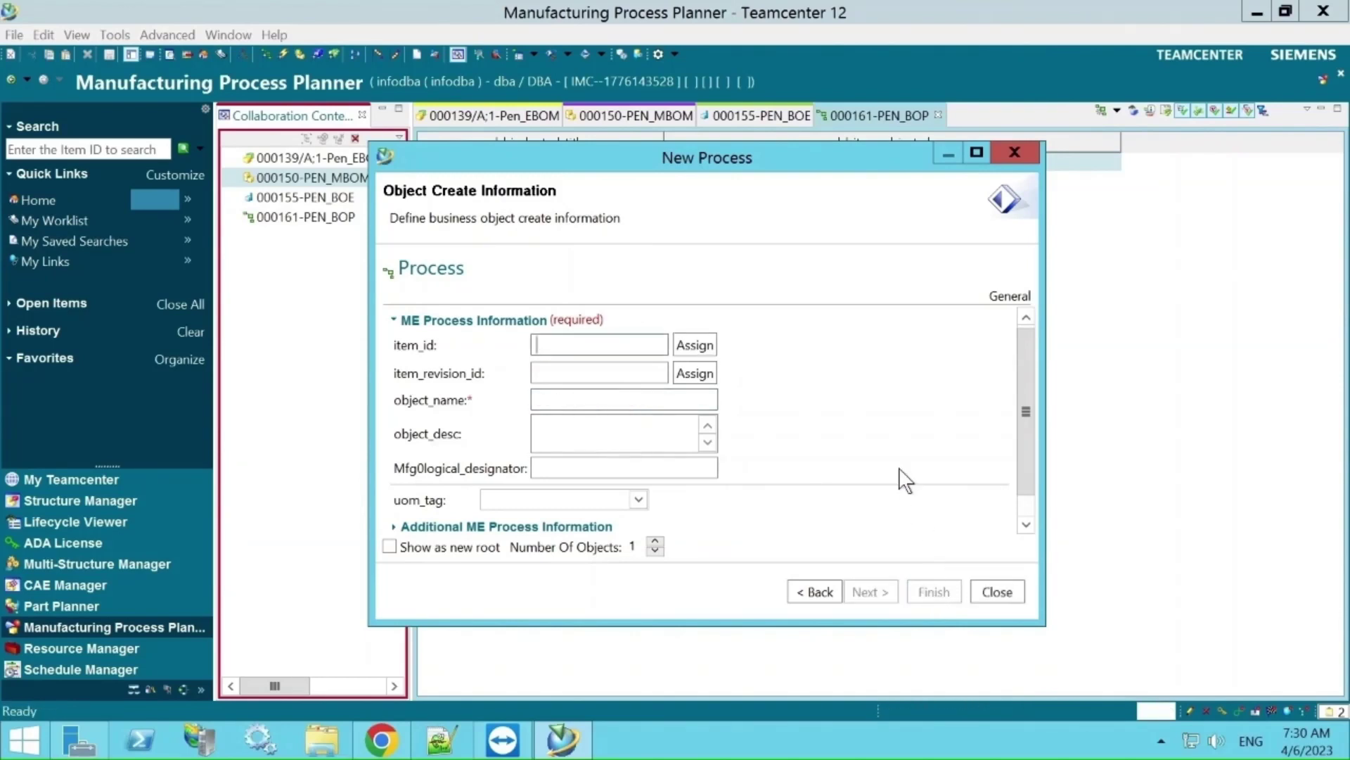
- Add a second process named Parts_Assy_Process under PEN_BOP, with an automatically assigned item ID
click(699, 344)
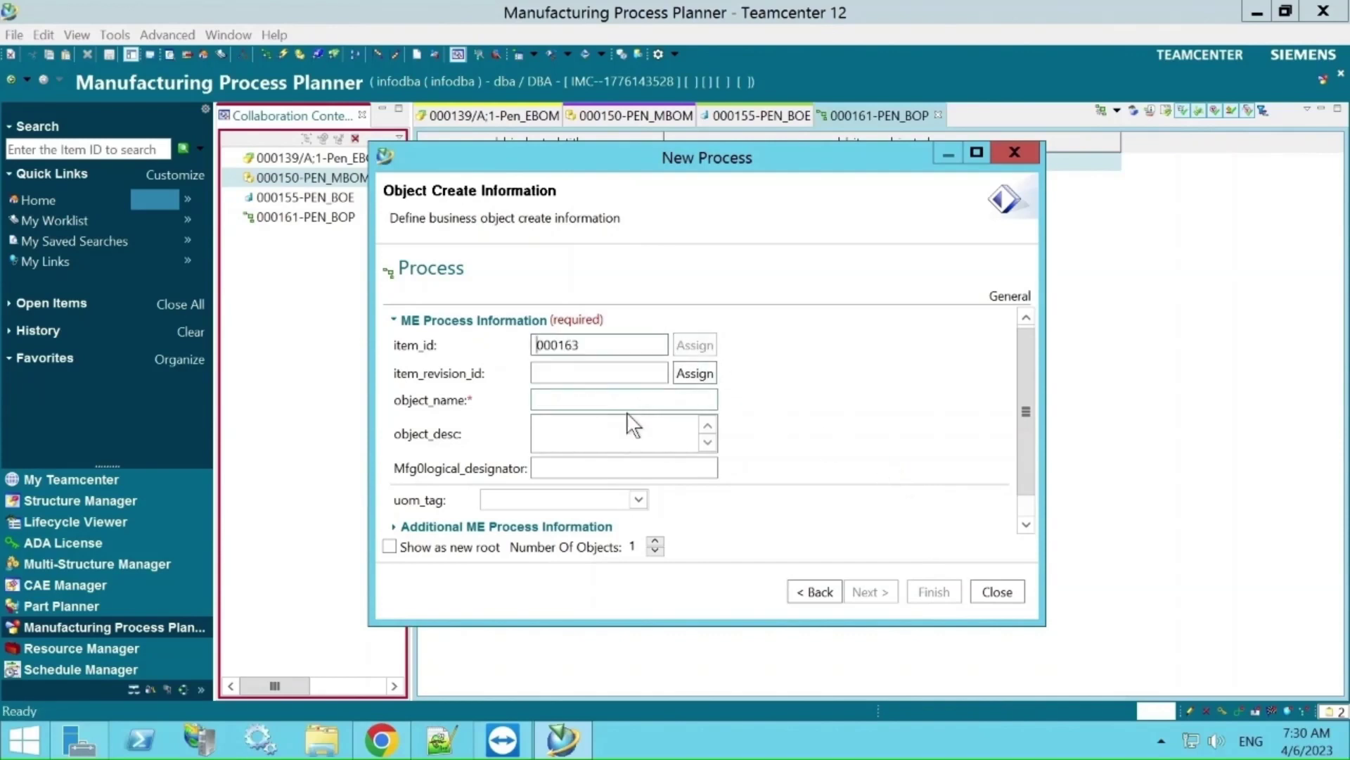
click(555, 400)
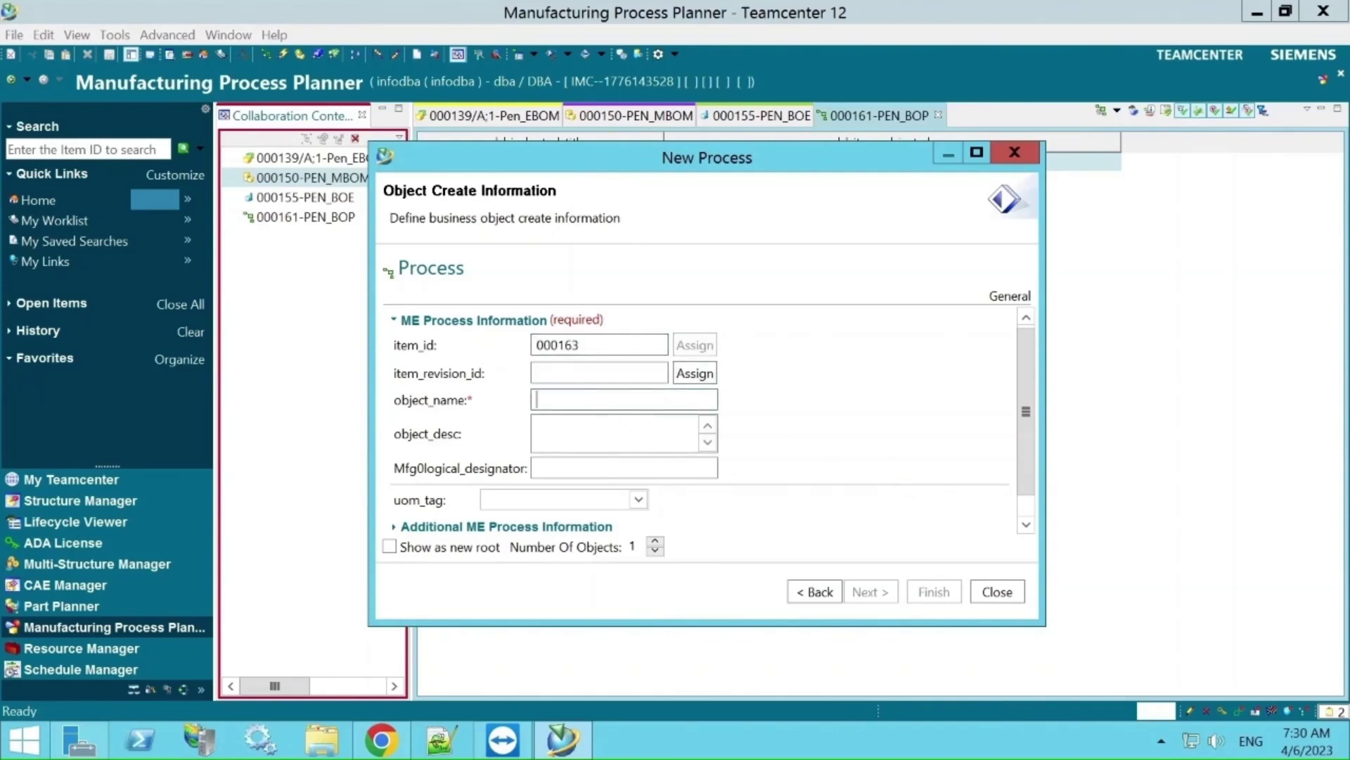
text(Part)
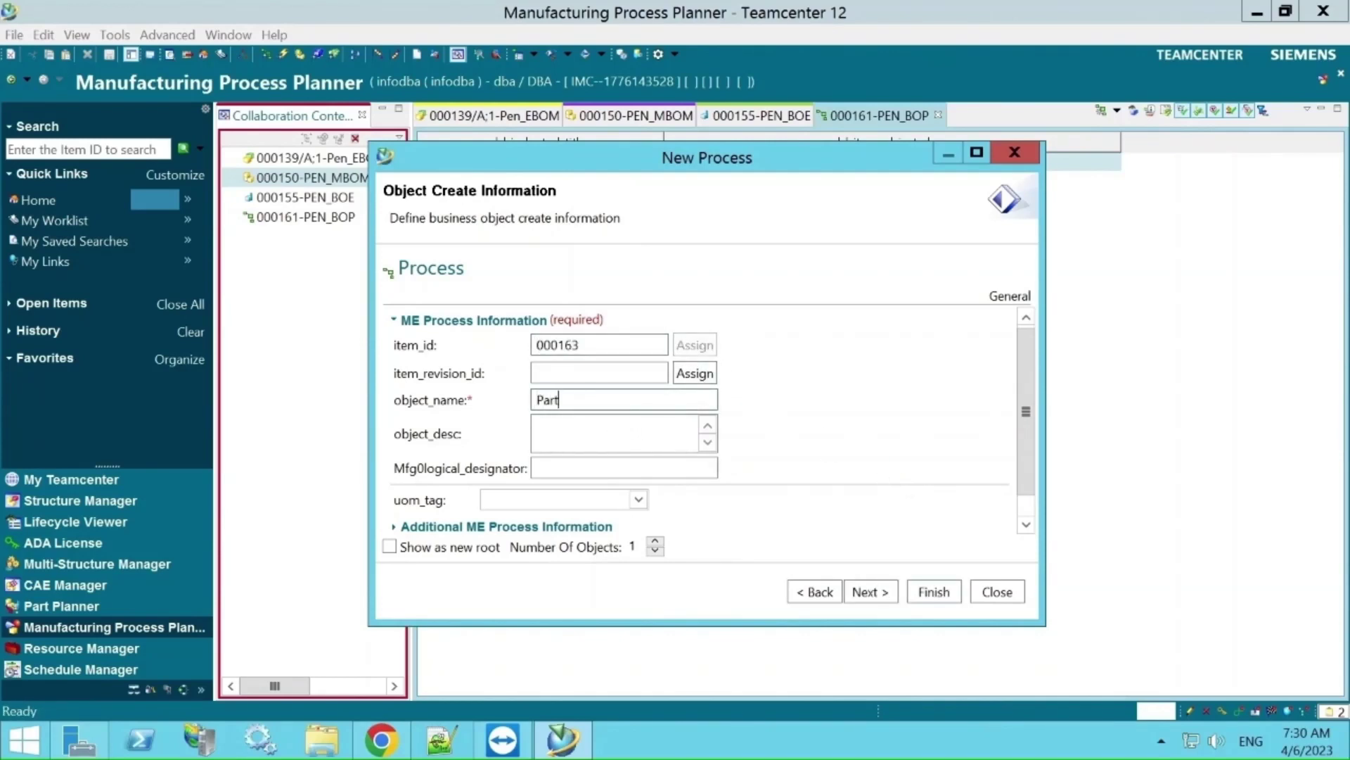
text(s_Assy_Process)
click(924, 588)
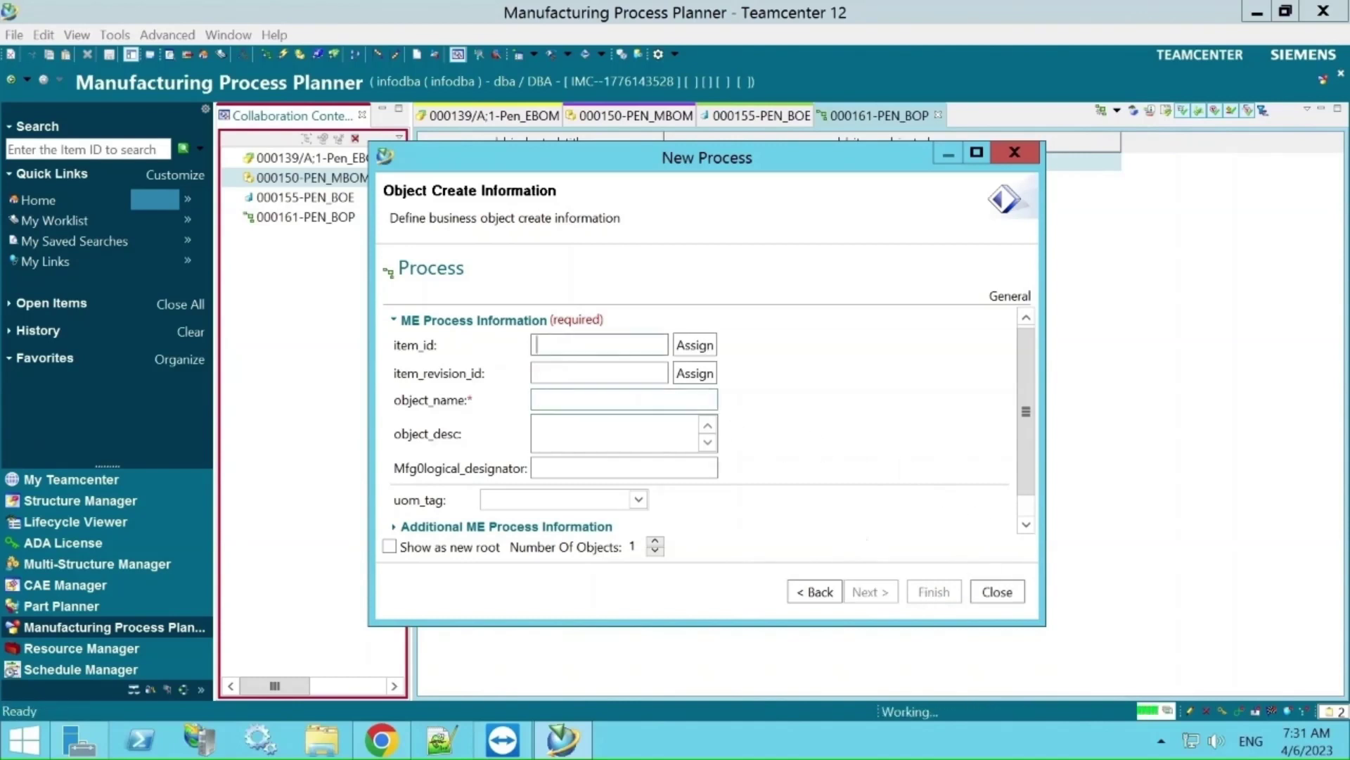
- Add a third process named Validation_Process under PEN_BOP with an assigned item ID, and close the process dialog
click(697, 342)
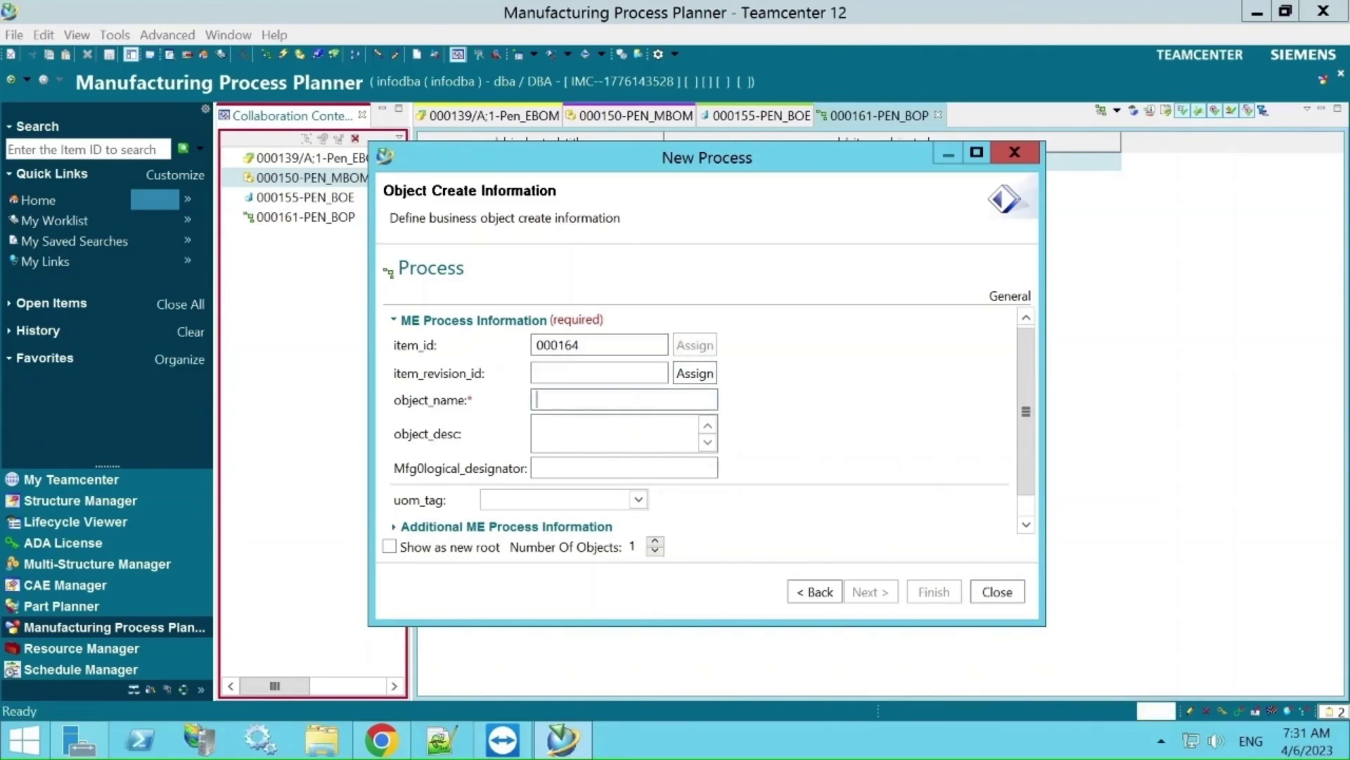
text(Valida)
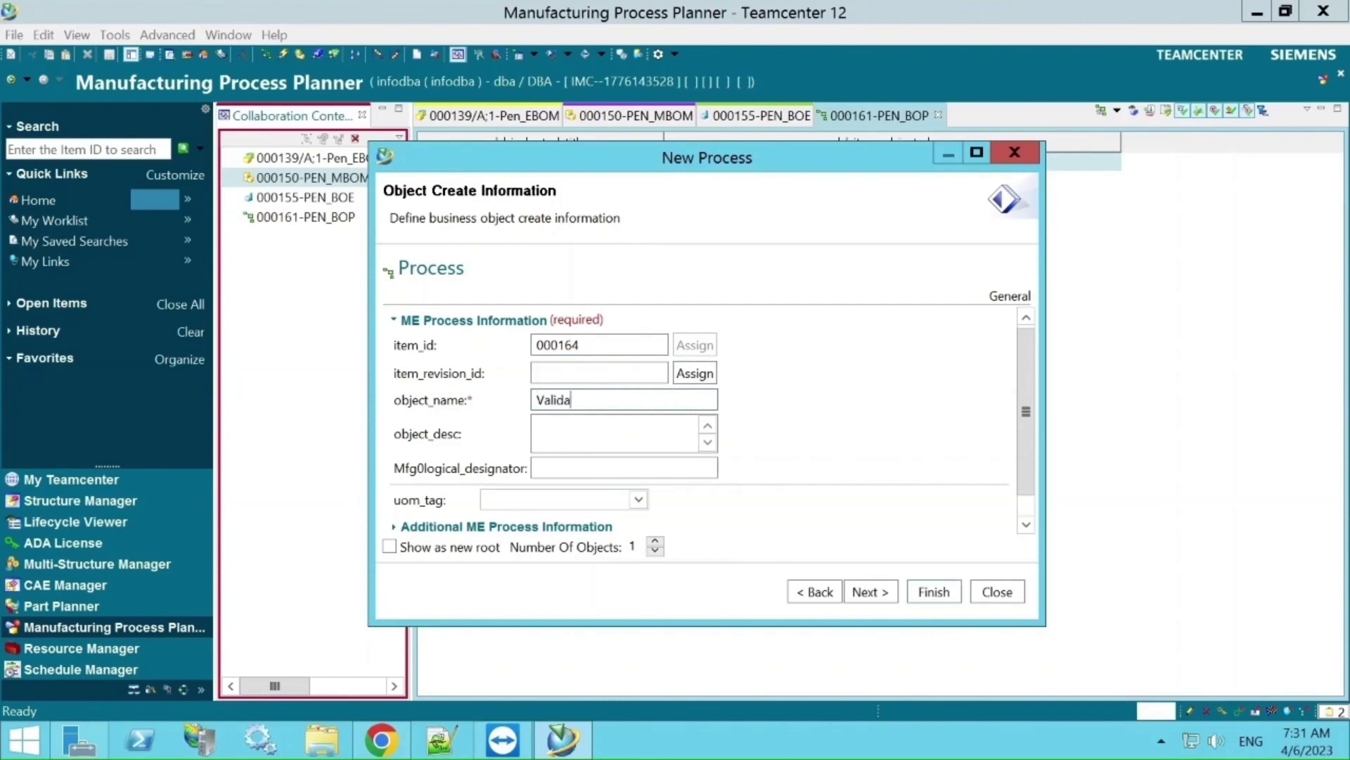
text(tion_Process)
click(937, 589)
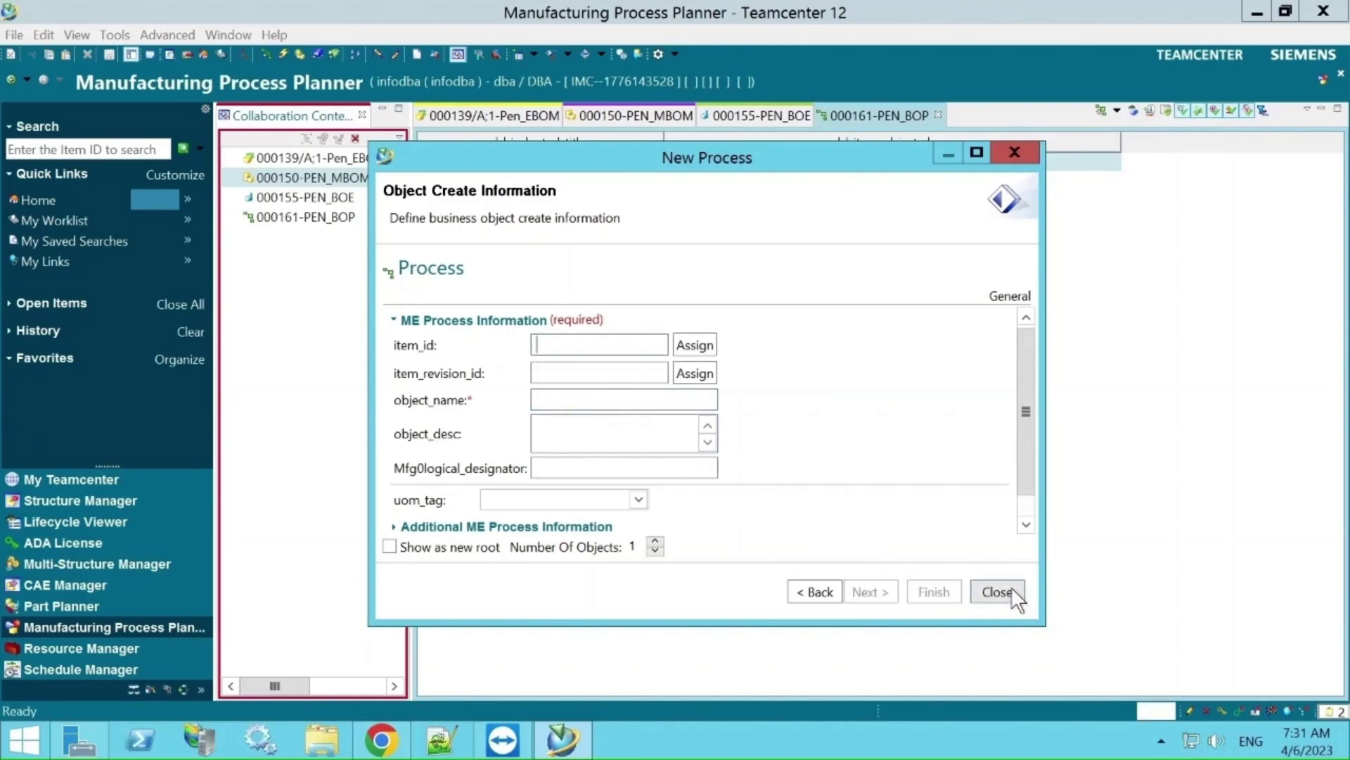
click(999, 591)
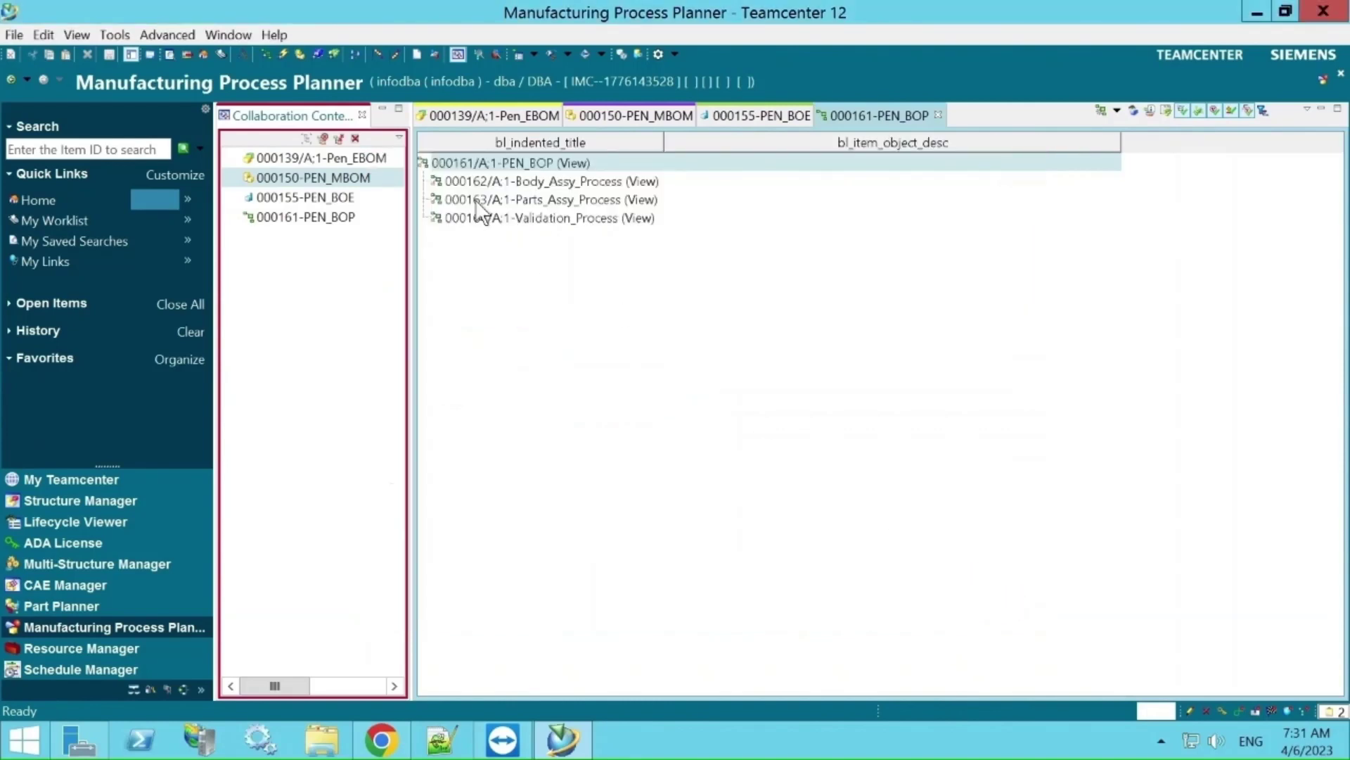
- Begin a new operation under Body_Assy_Process, choosing Operation as its business object type
click(576, 186)
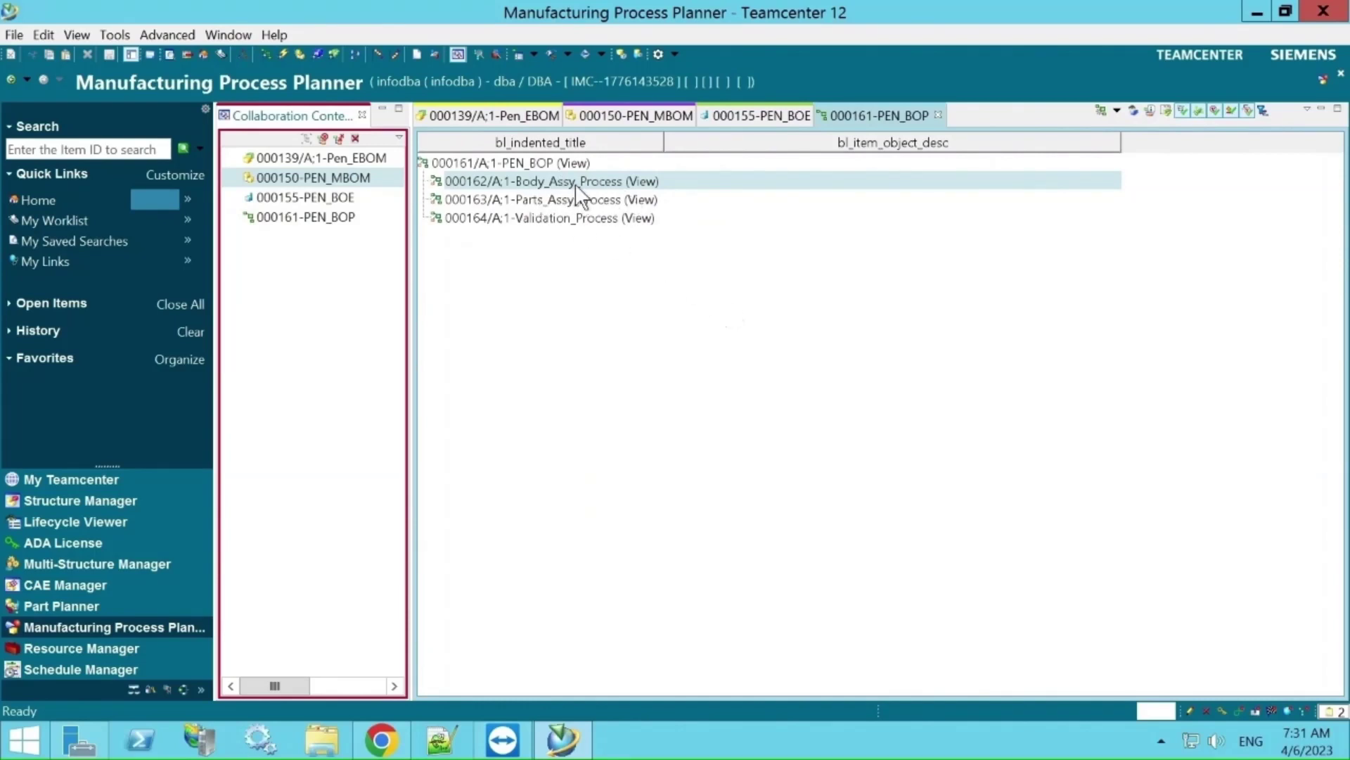
click(281, 53)
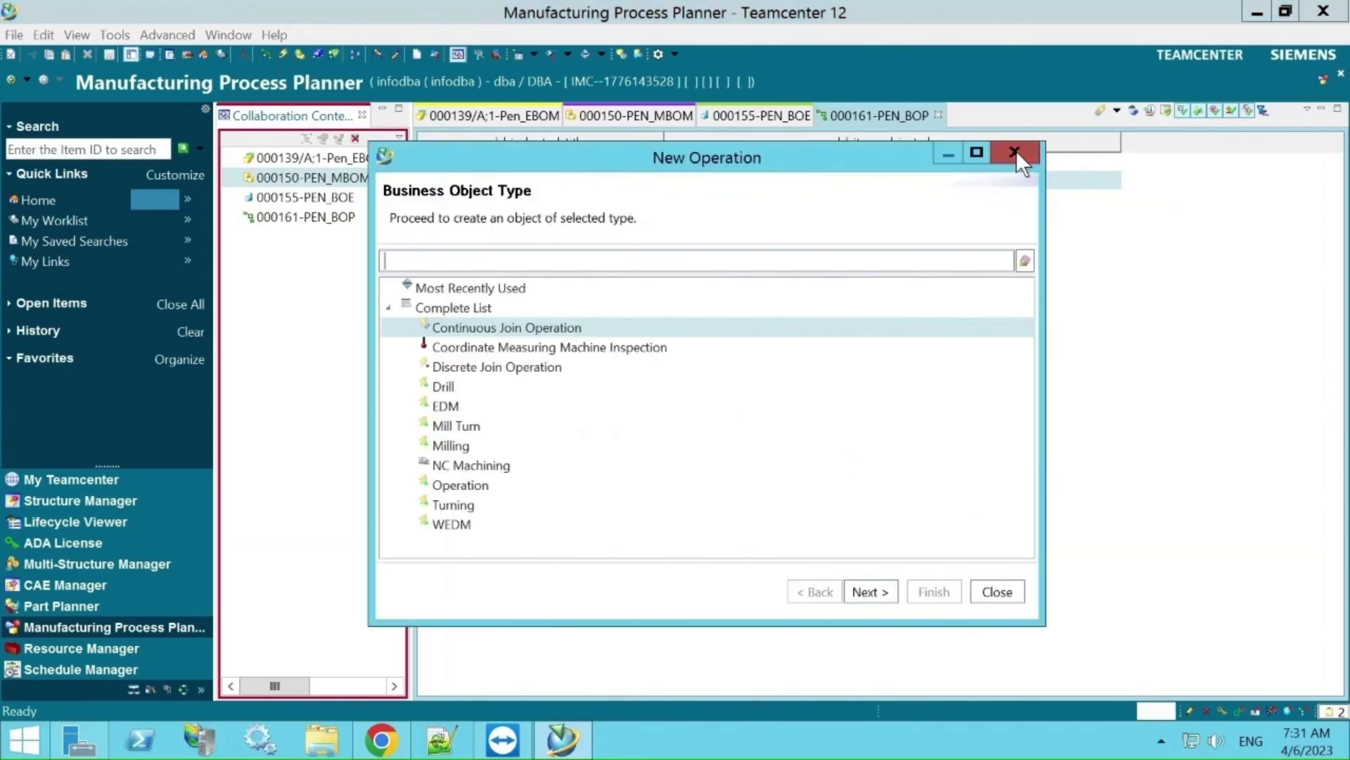
click(1015, 152)
click(7, 38)
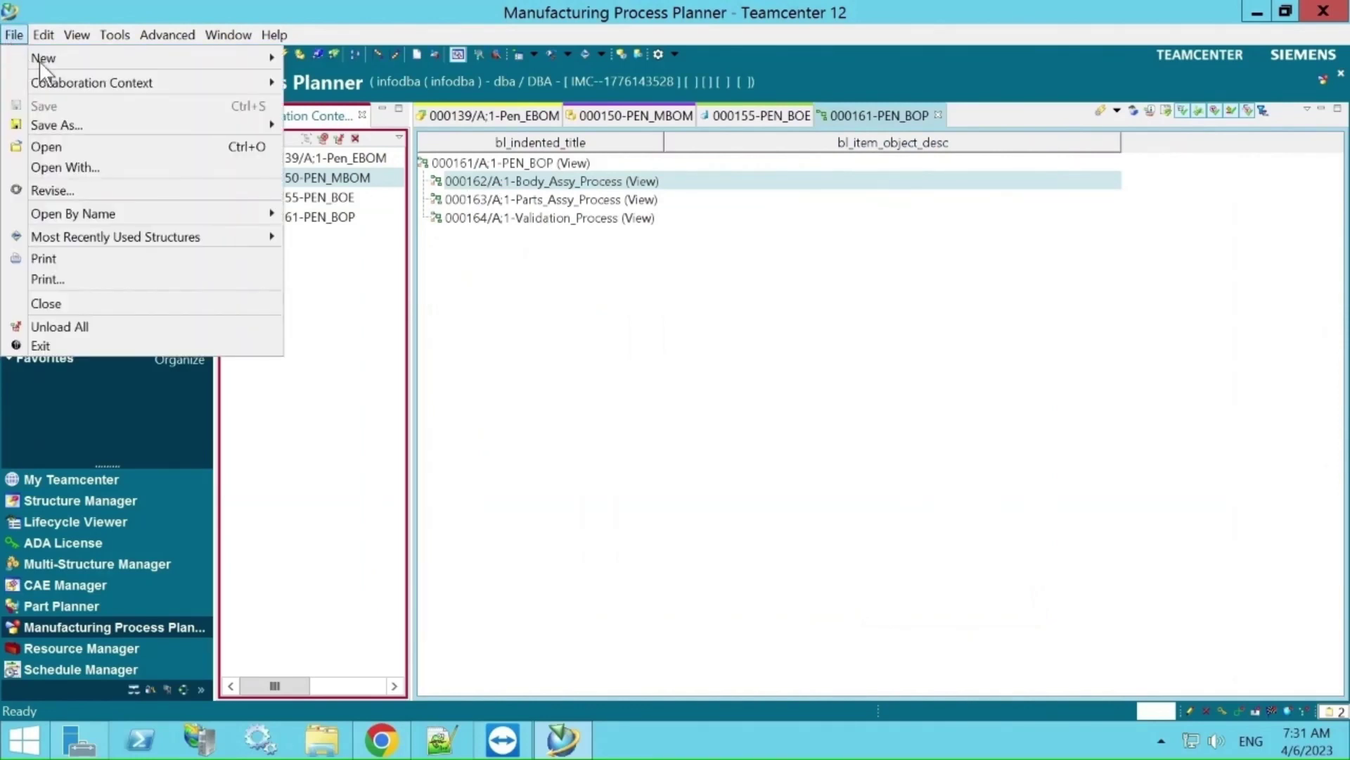
mouse_move(53, 58)
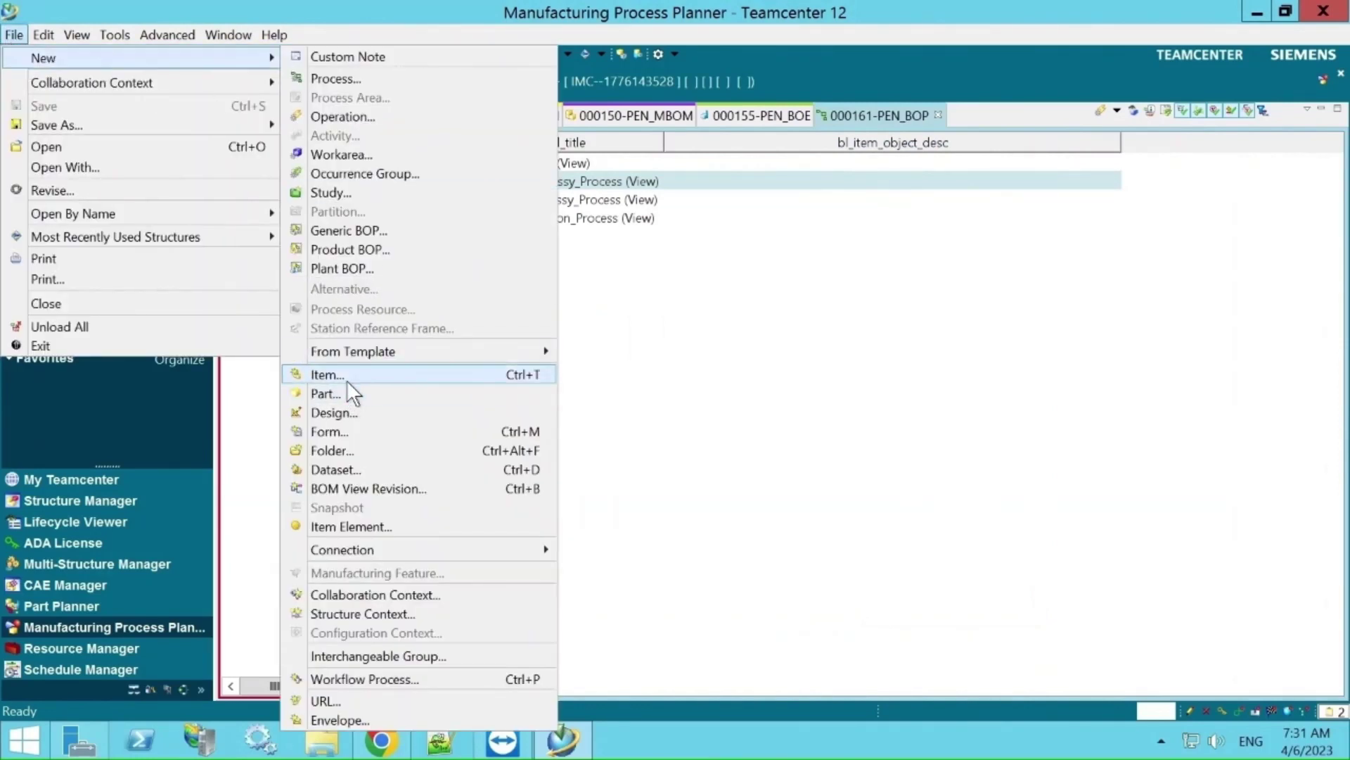
click(343, 116)
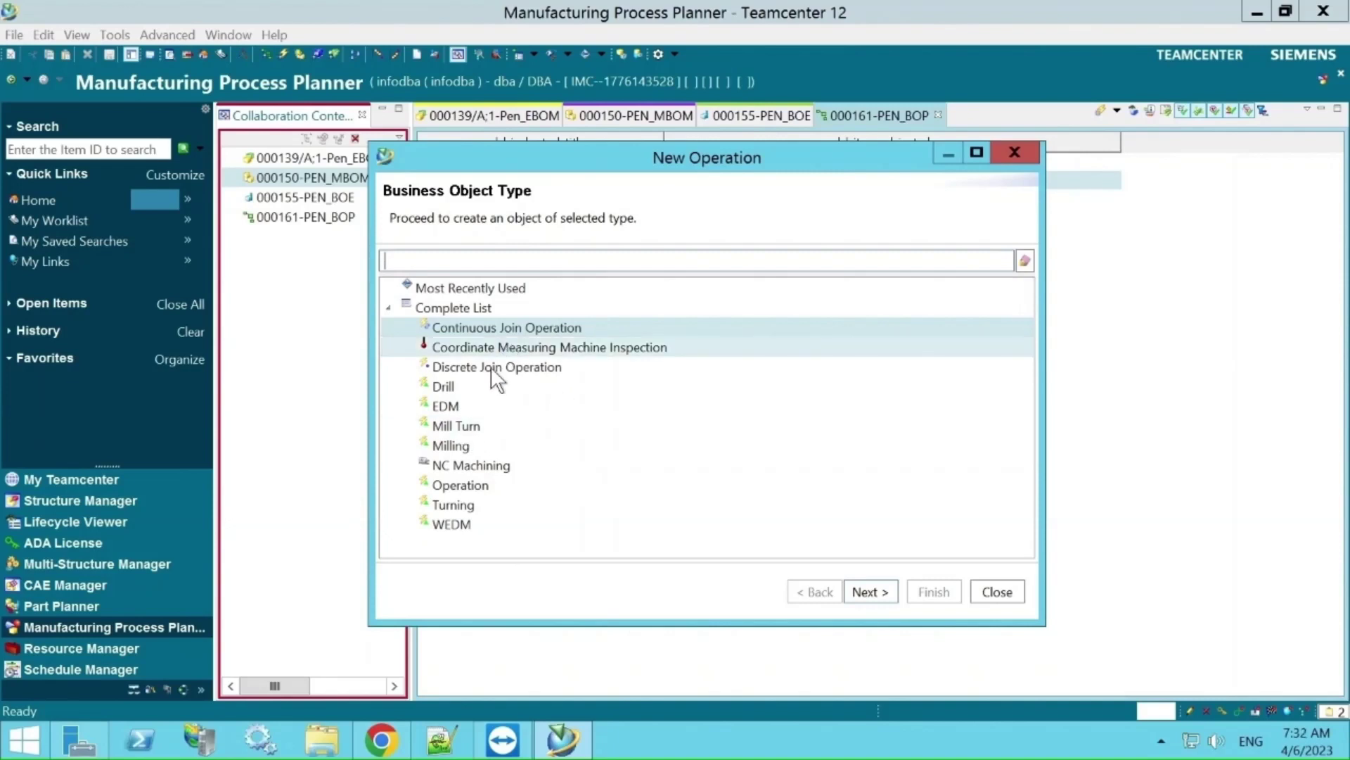
click(462, 485)
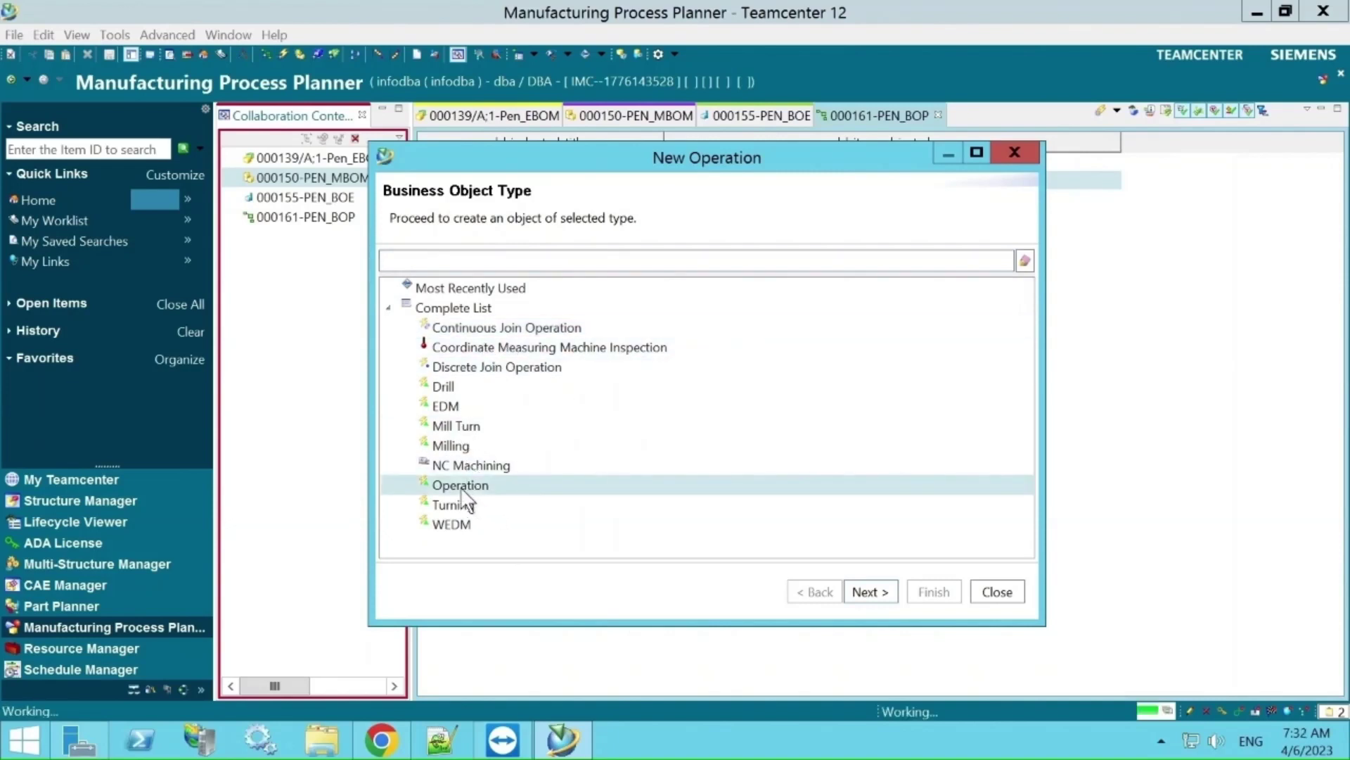
click(876, 594)
- Create the operation Body_Asyy under Body_Assy_Process with an automatically assigned item ID, close the dialog and expand the process
click(694, 349)
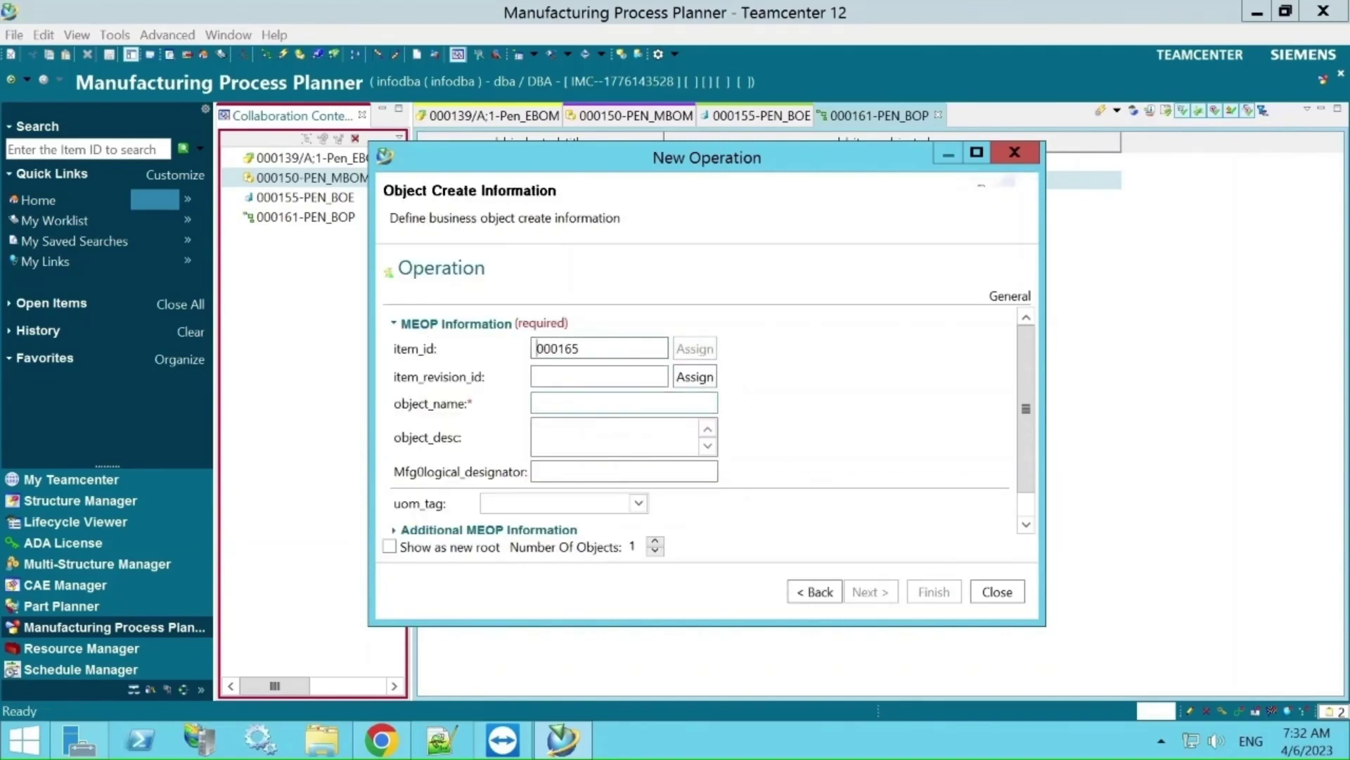
click(563, 403)
text(Asy)
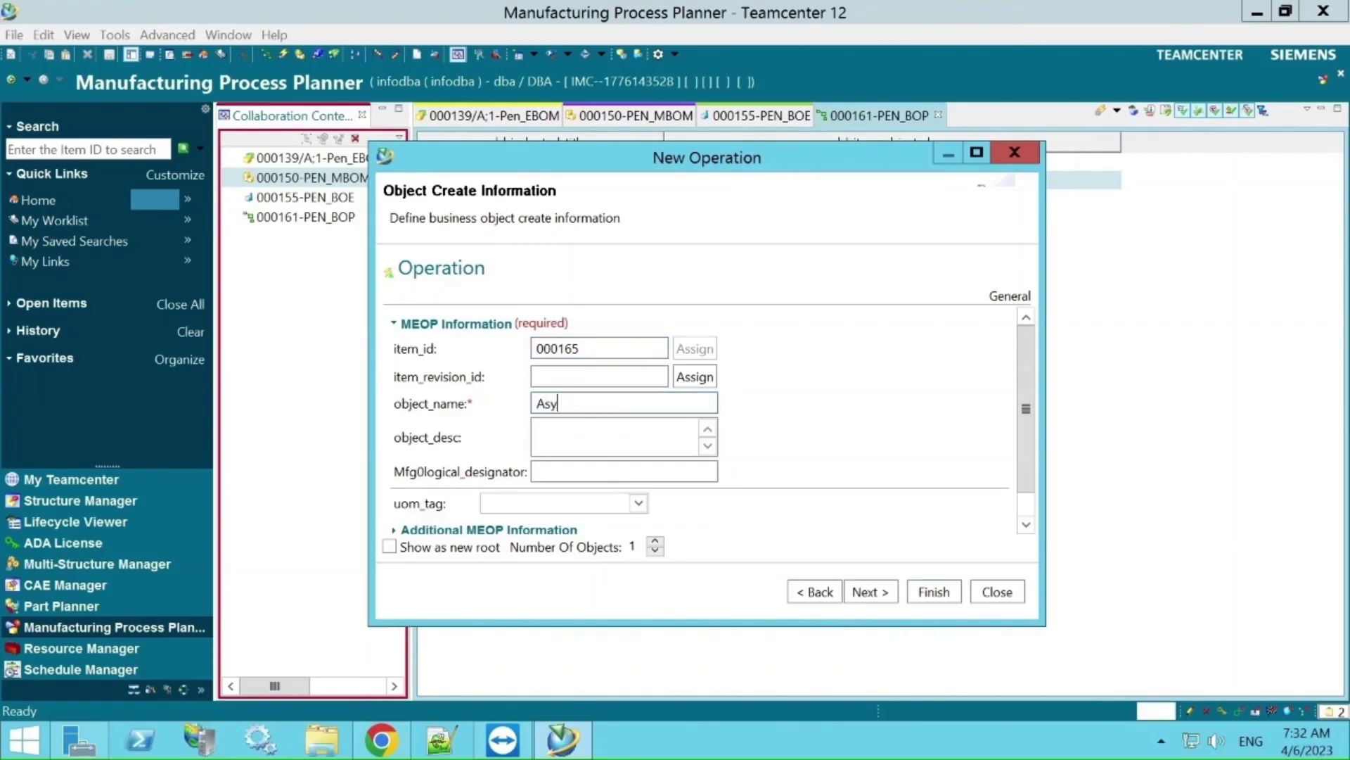
key(BackSpace)
key(BackSpace)
key(BackSpace)
text(Body_Asyy)
click(612, 432)
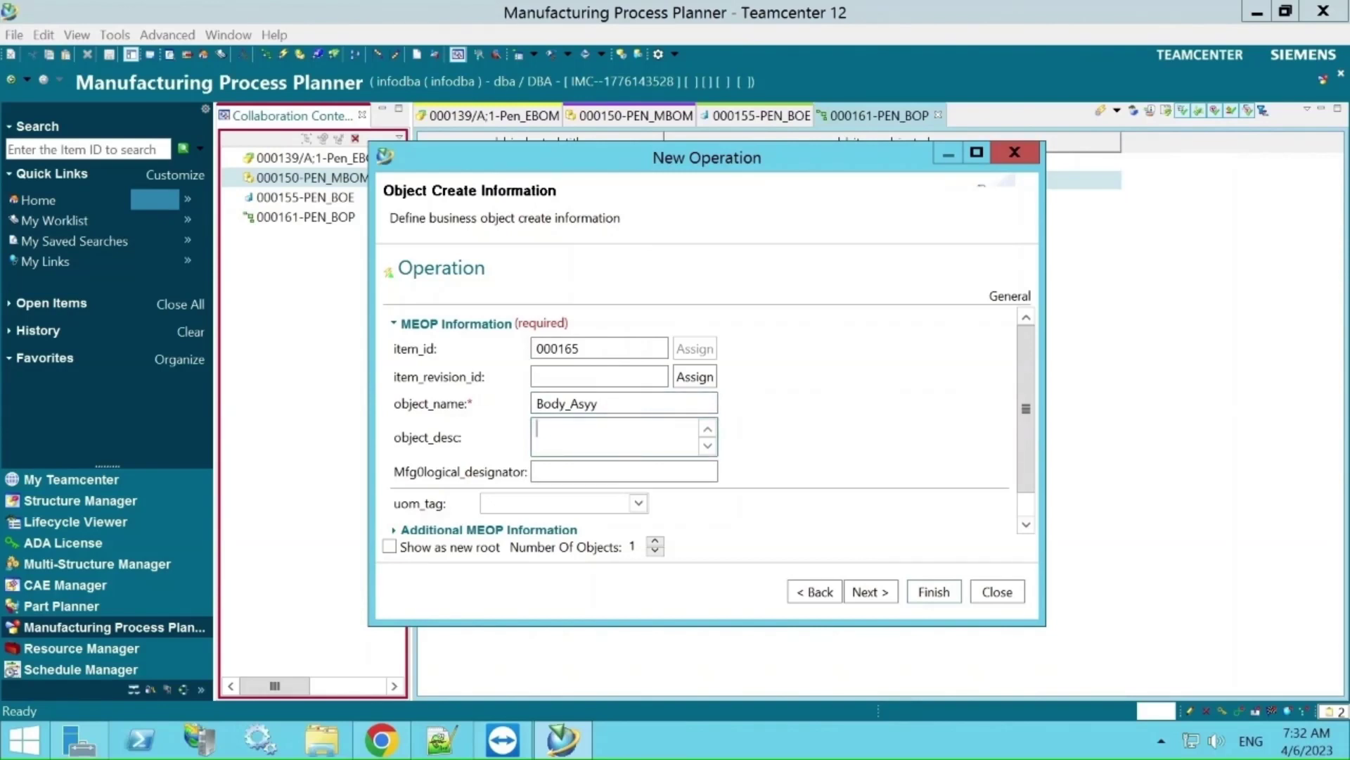
click(929, 591)
click(994, 591)
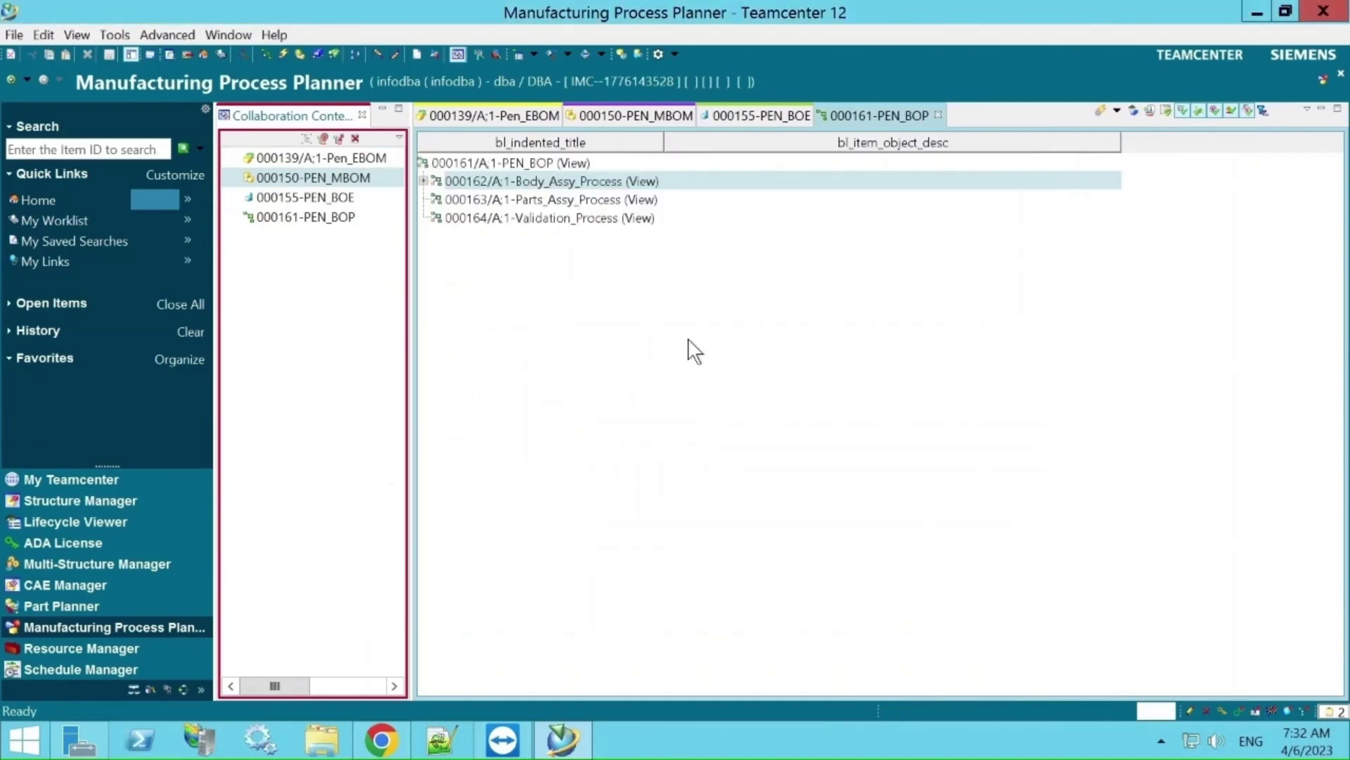
click(424, 180)
click(566, 200)
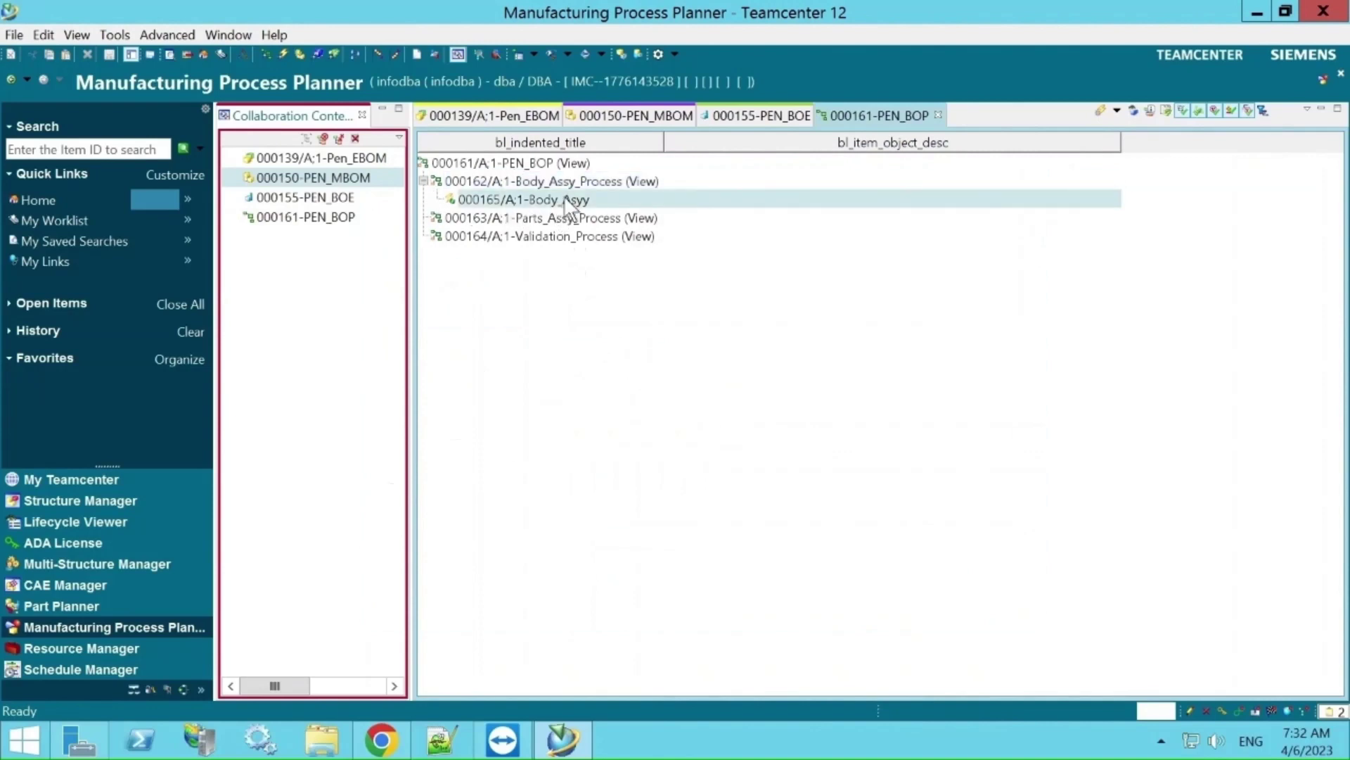
click(576, 179)
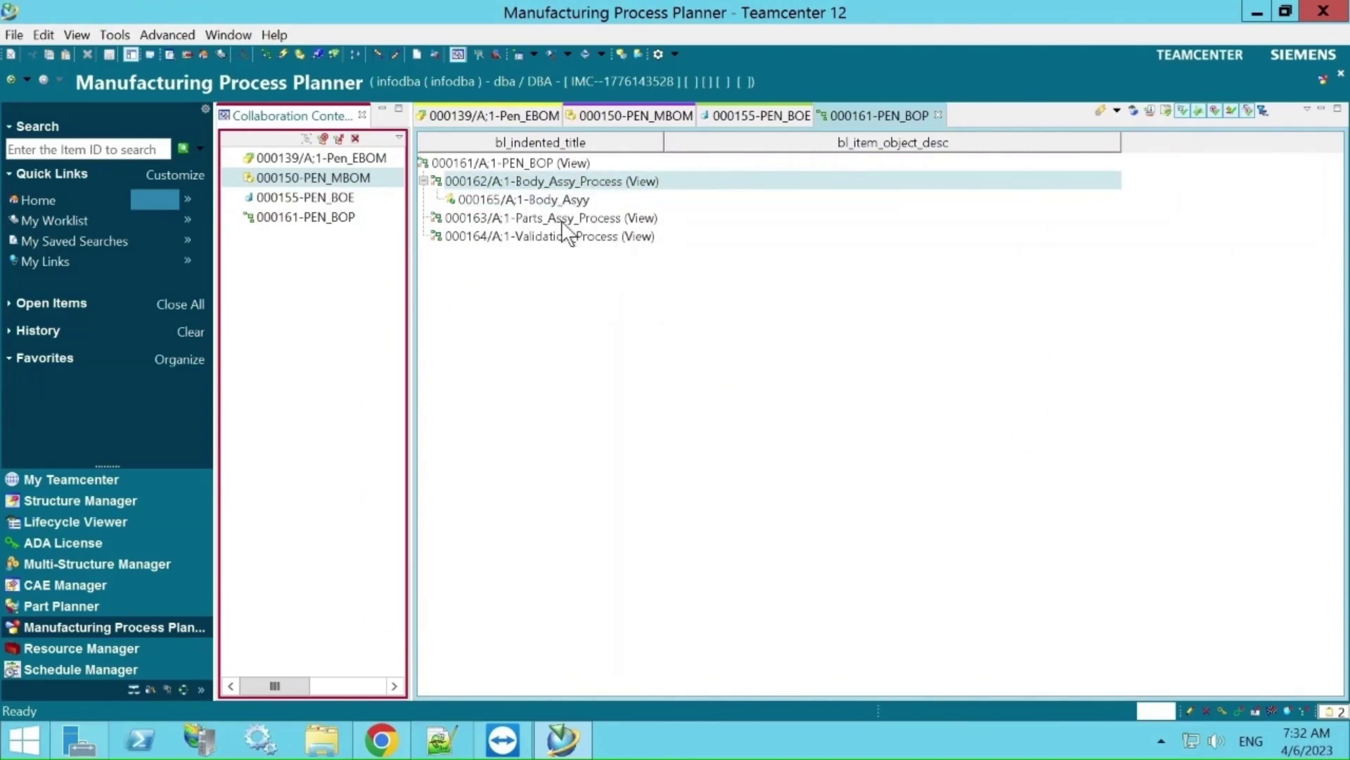
- Create an operation named Nib_Assy under Parts_Assy_Process, using the Operation type and an automatically assigned item ID
click(562, 219)
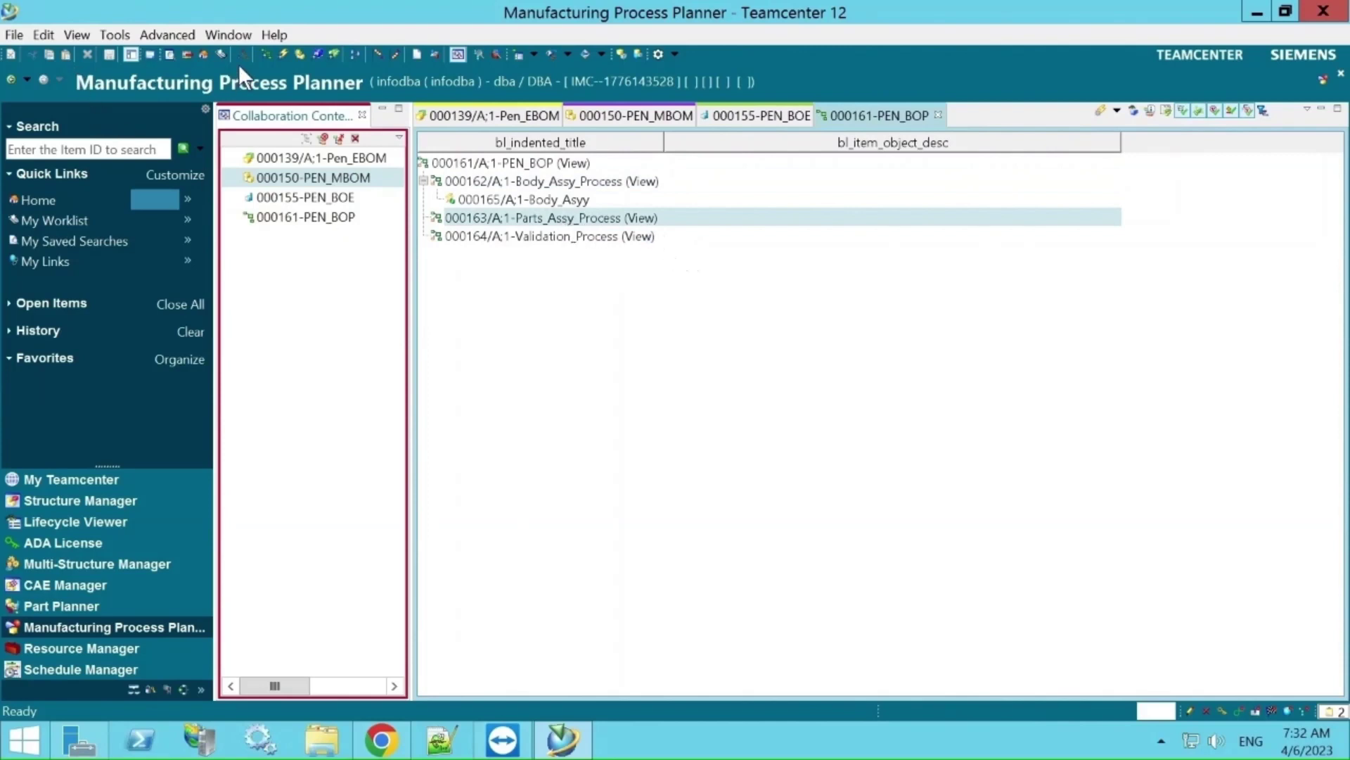
click(284, 52)
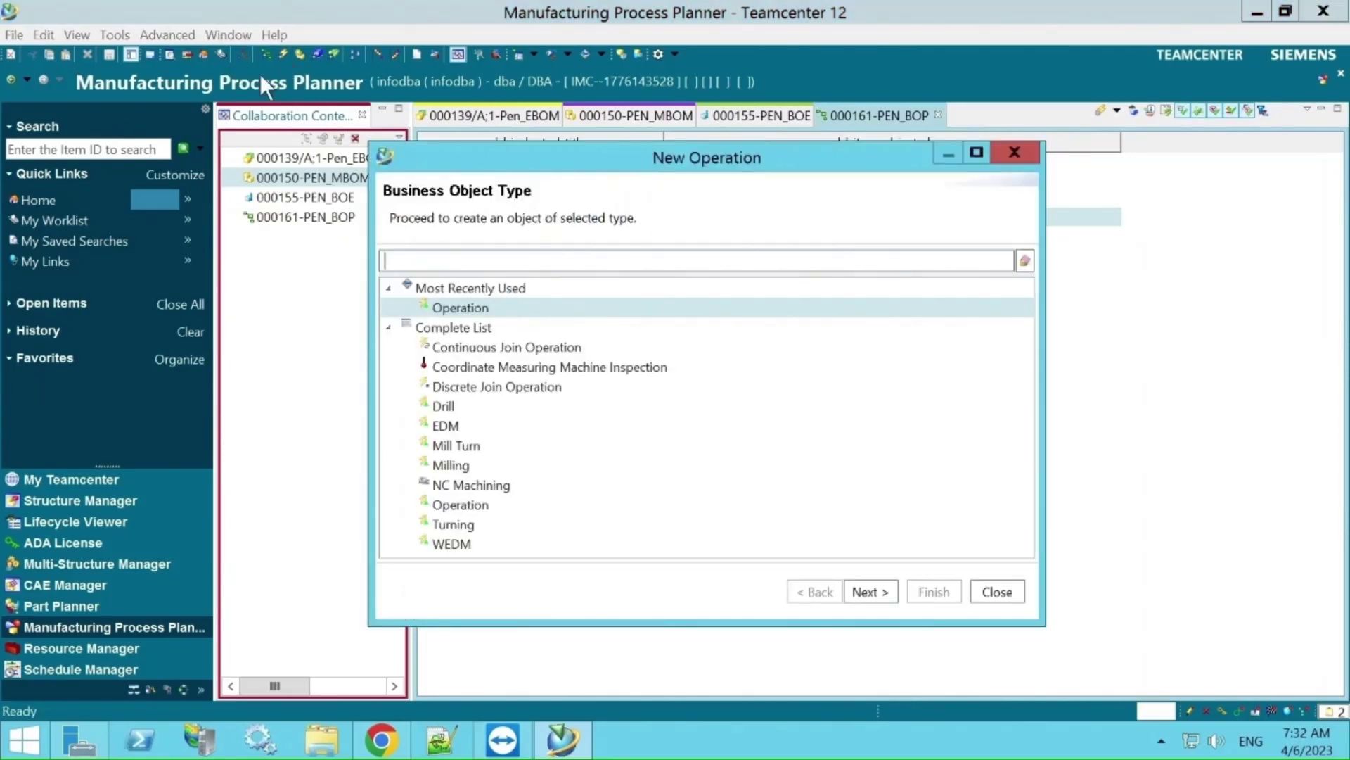
click(872, 590)
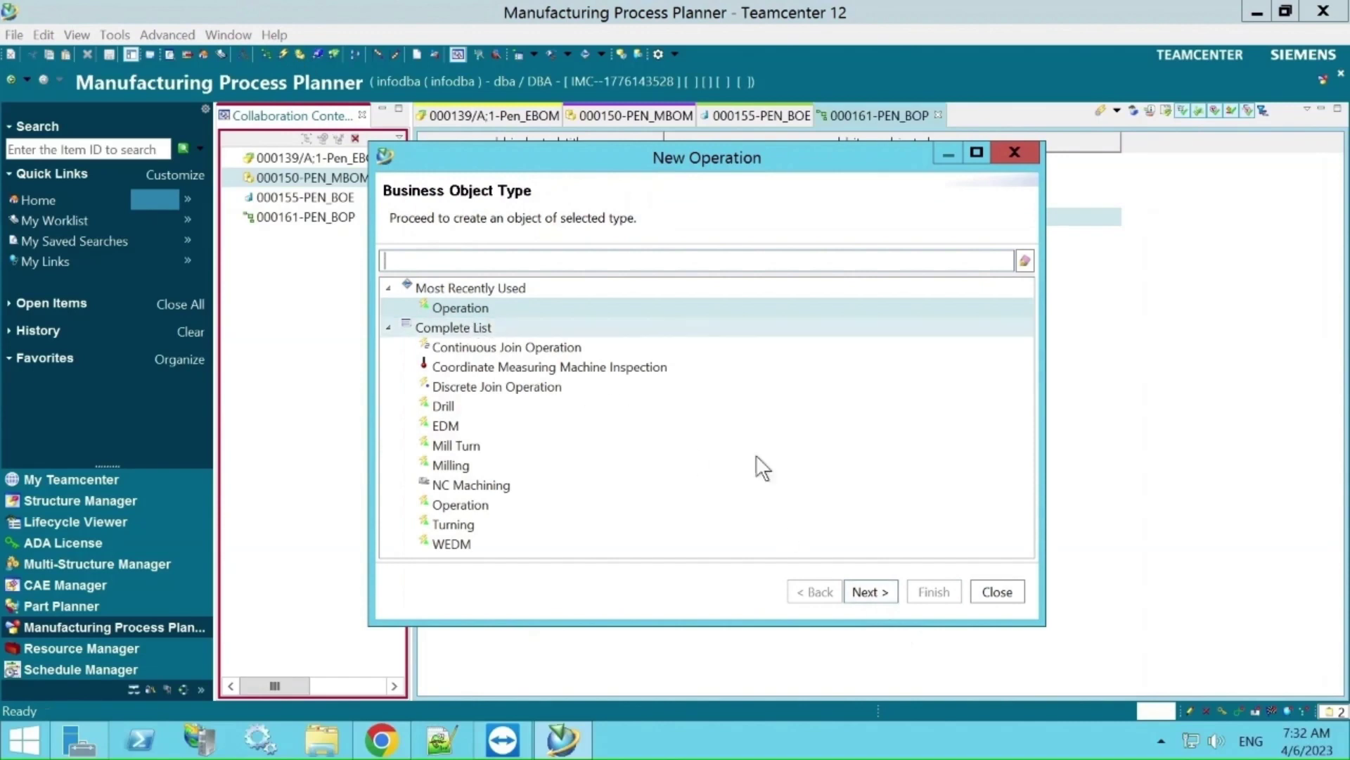
click(698, 349)
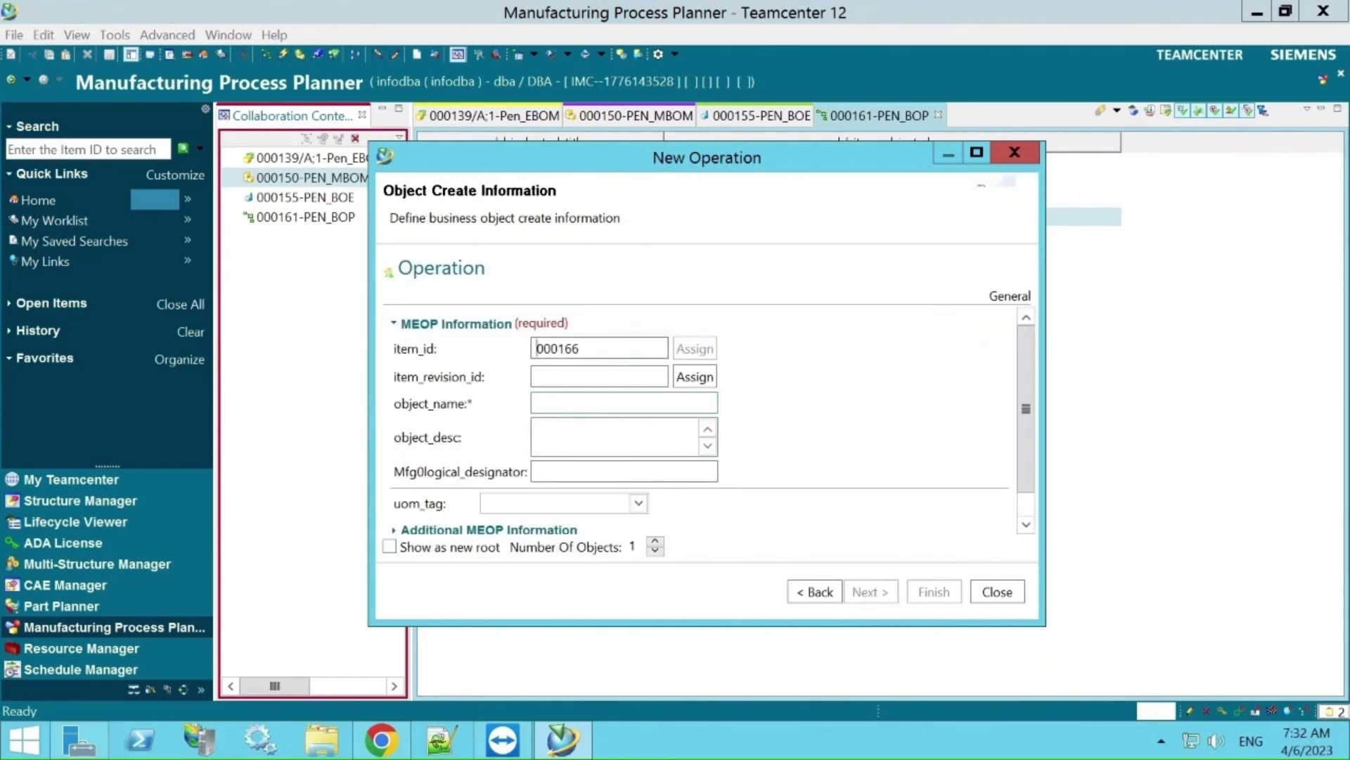
click(536, 403)
text(Nib)
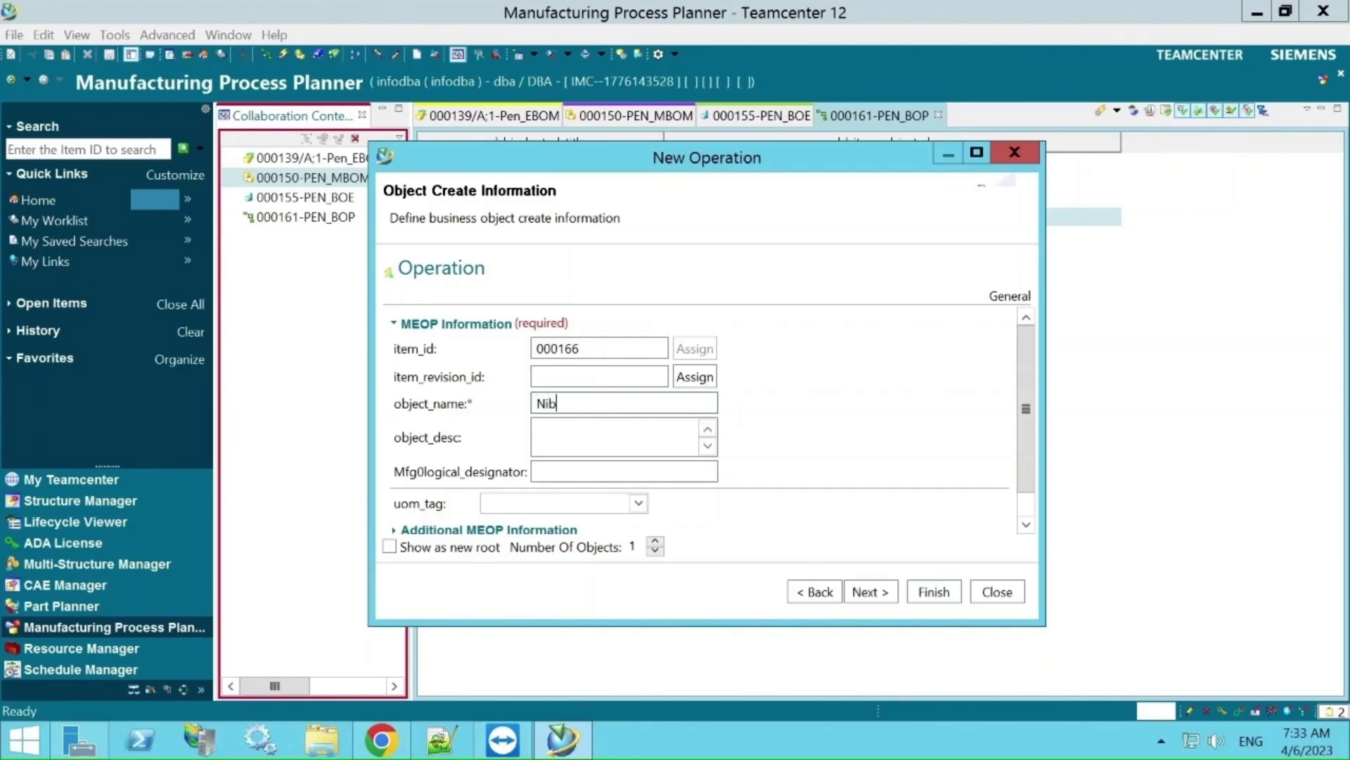
text(_Assy)
click(931, 592)
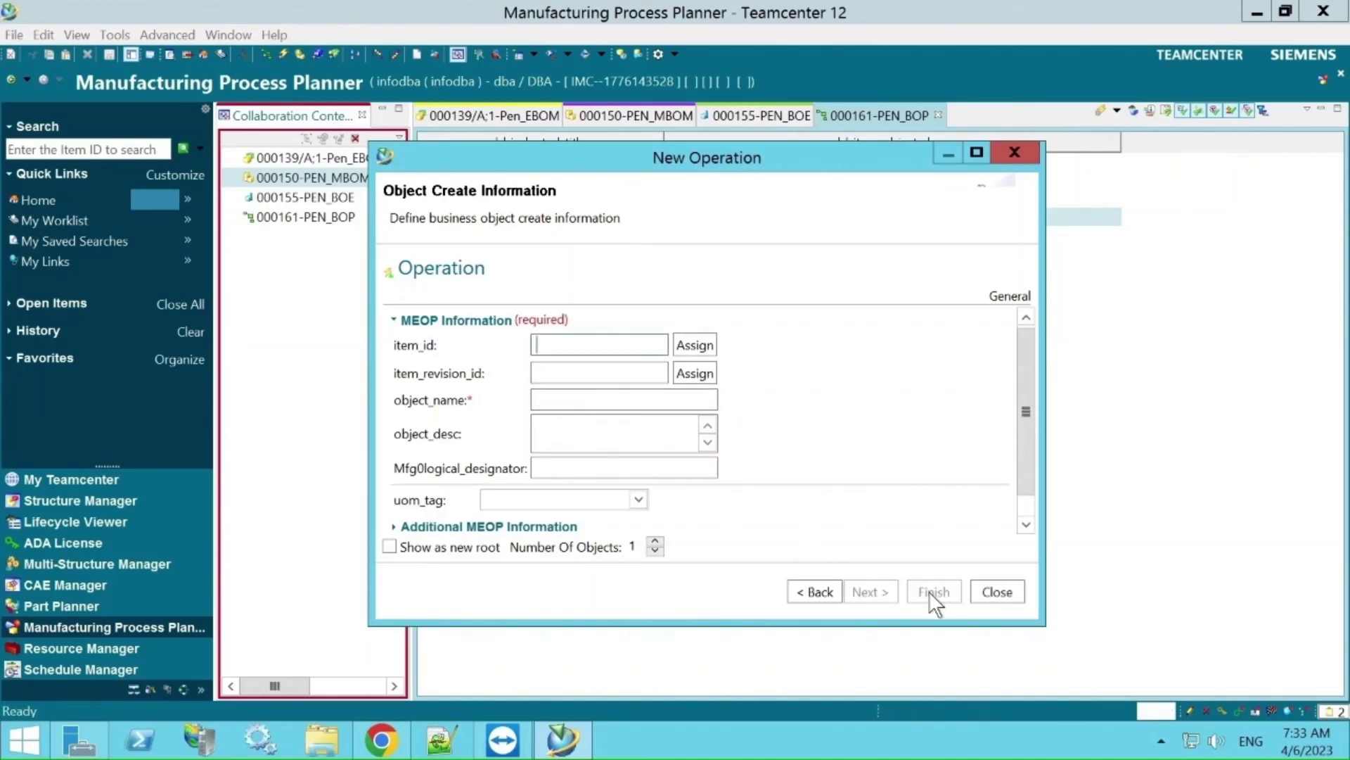
- Add a second operation named Rifill_Assy under Parts_Assy_Process, with an automatically assigned item ID
click(695, 345)
click(538, 399)
text(Ri)
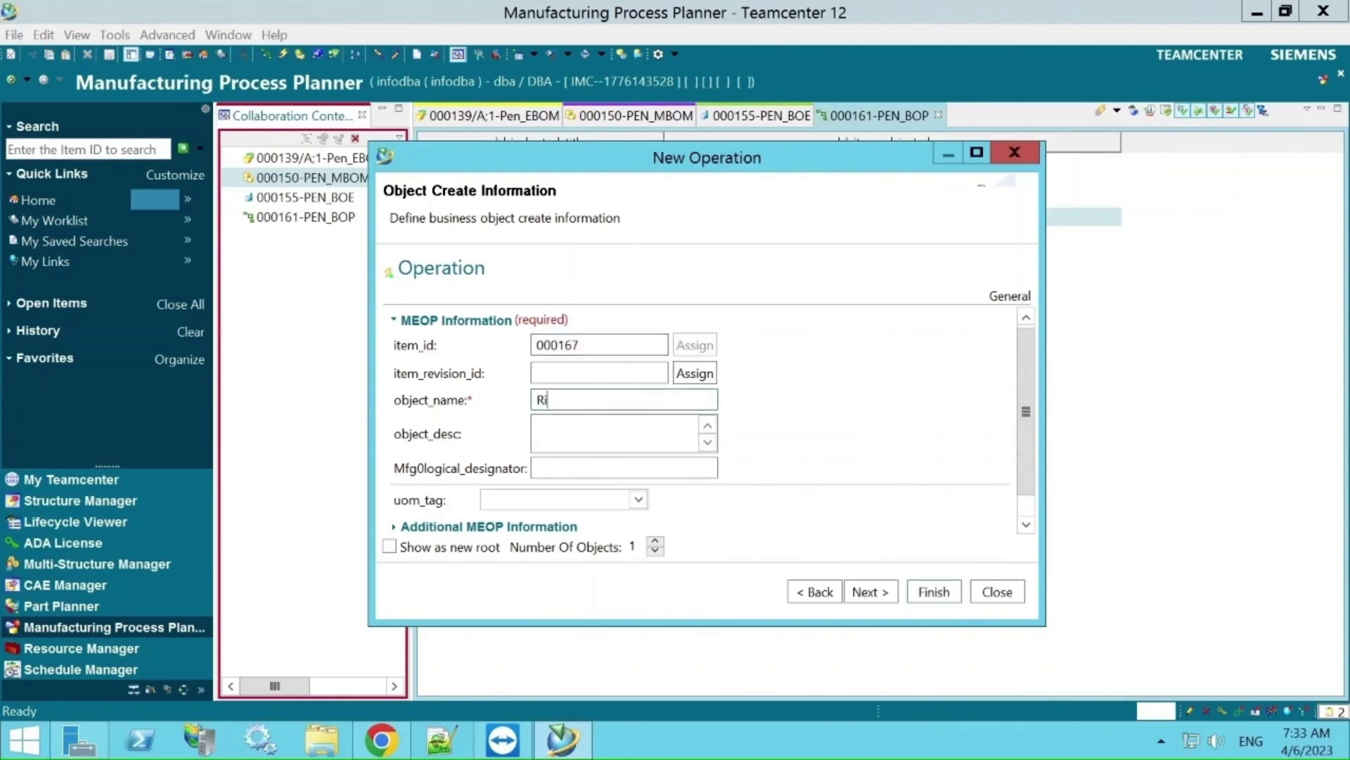
text(fill_Assy)
click(926, 592)
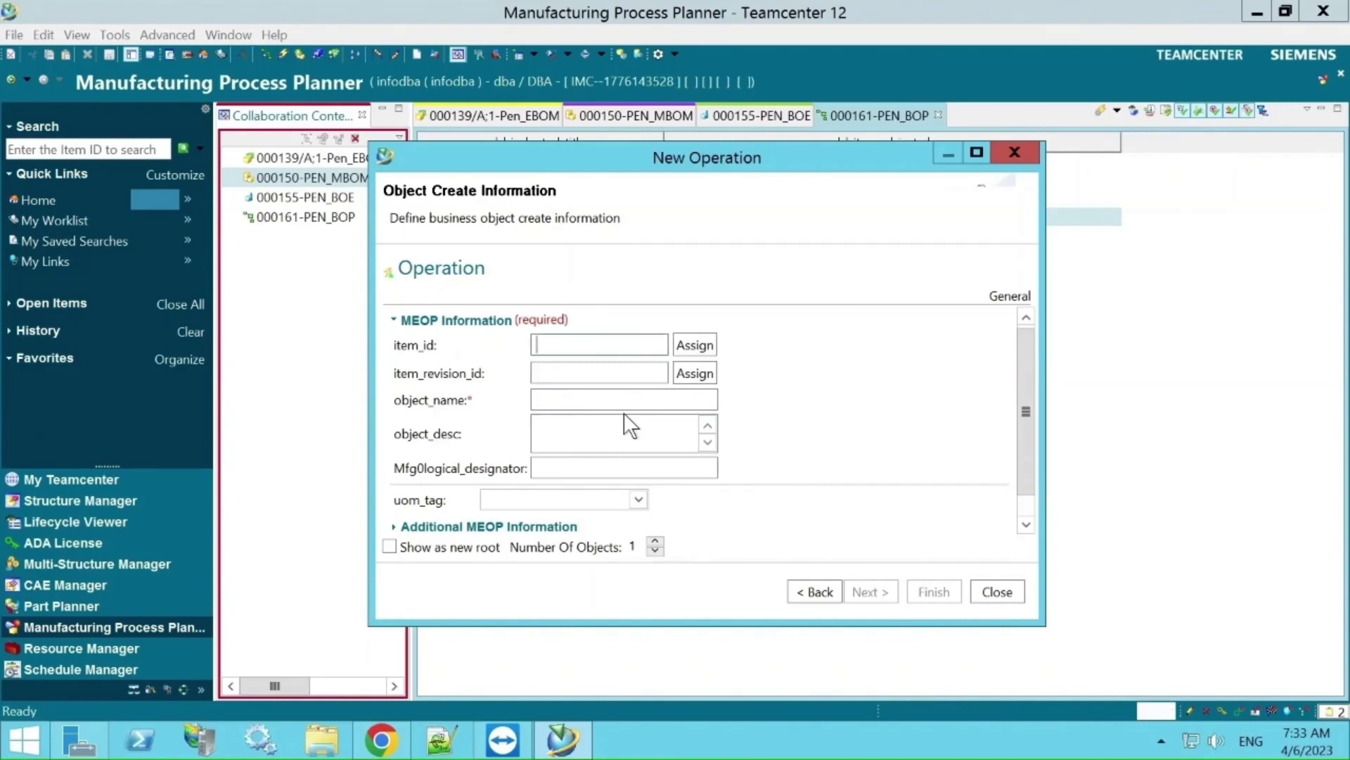
- Add a third operation named Fix_Cap with an assigned item ID, close the dialog and expand Parts_Assy_Process
click(694, 345)
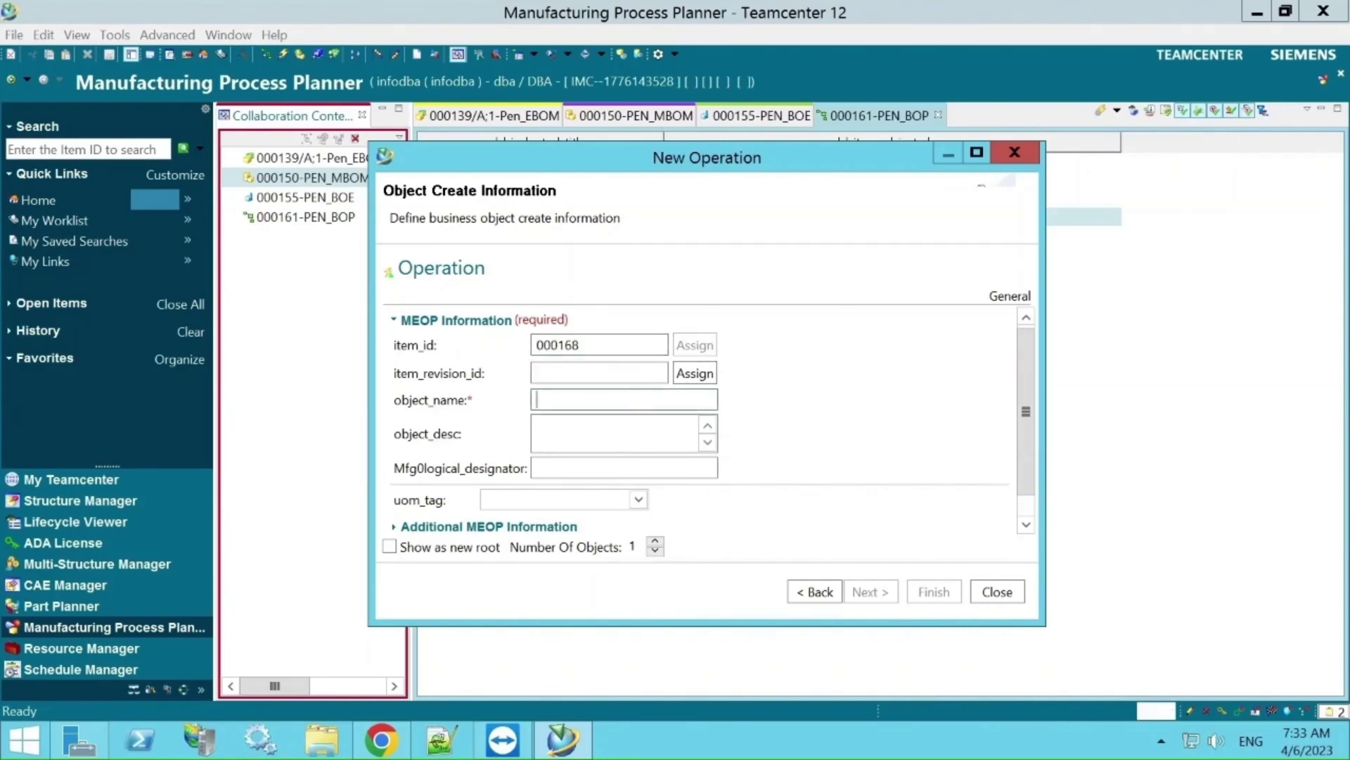
text(Fix )
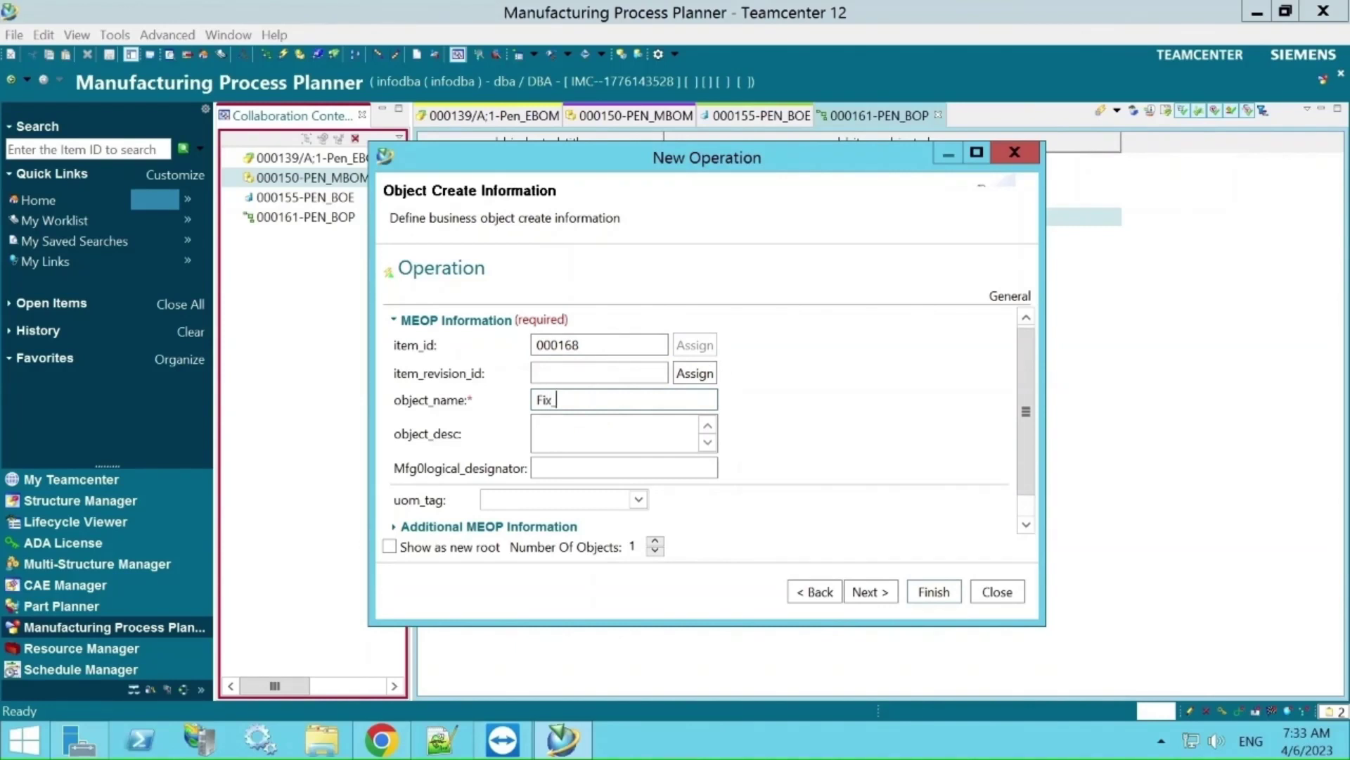
text(Cap)
click(913, 589)
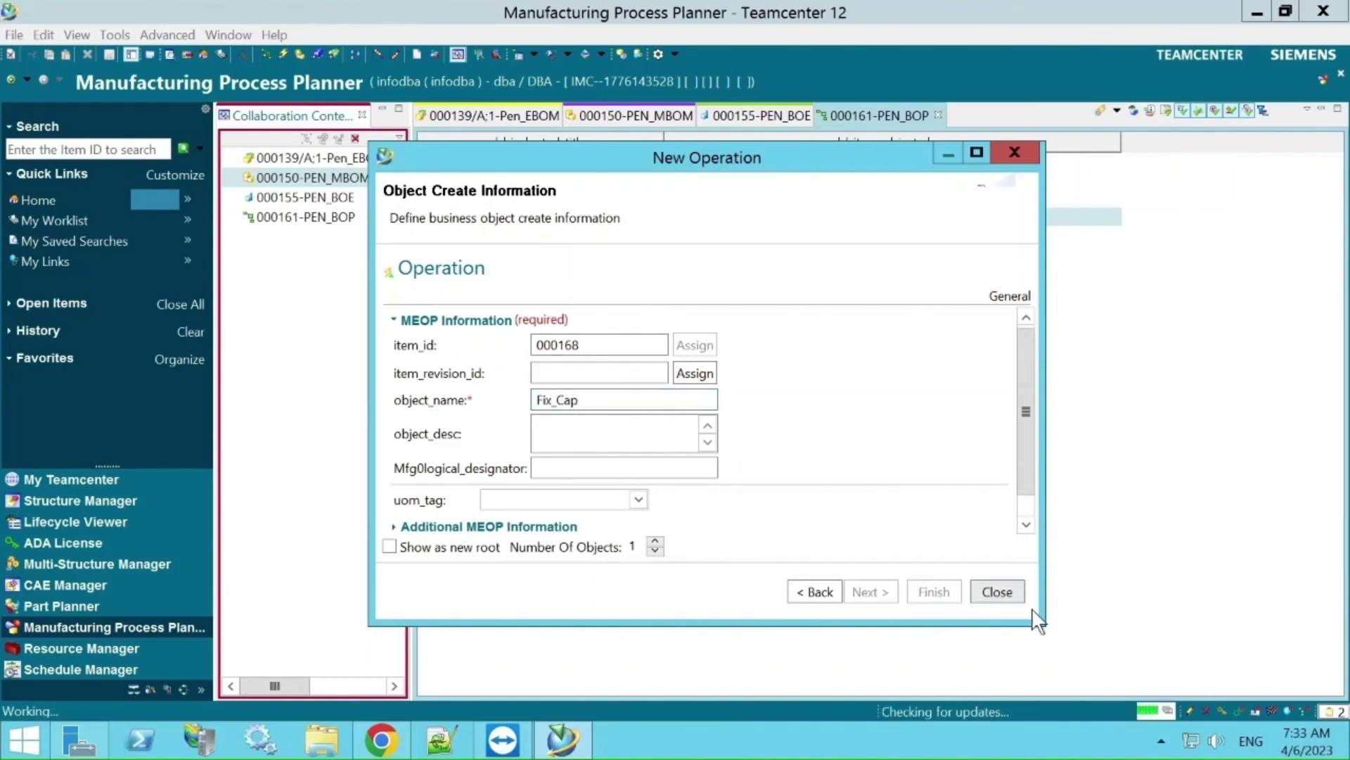
click(1006, 592)
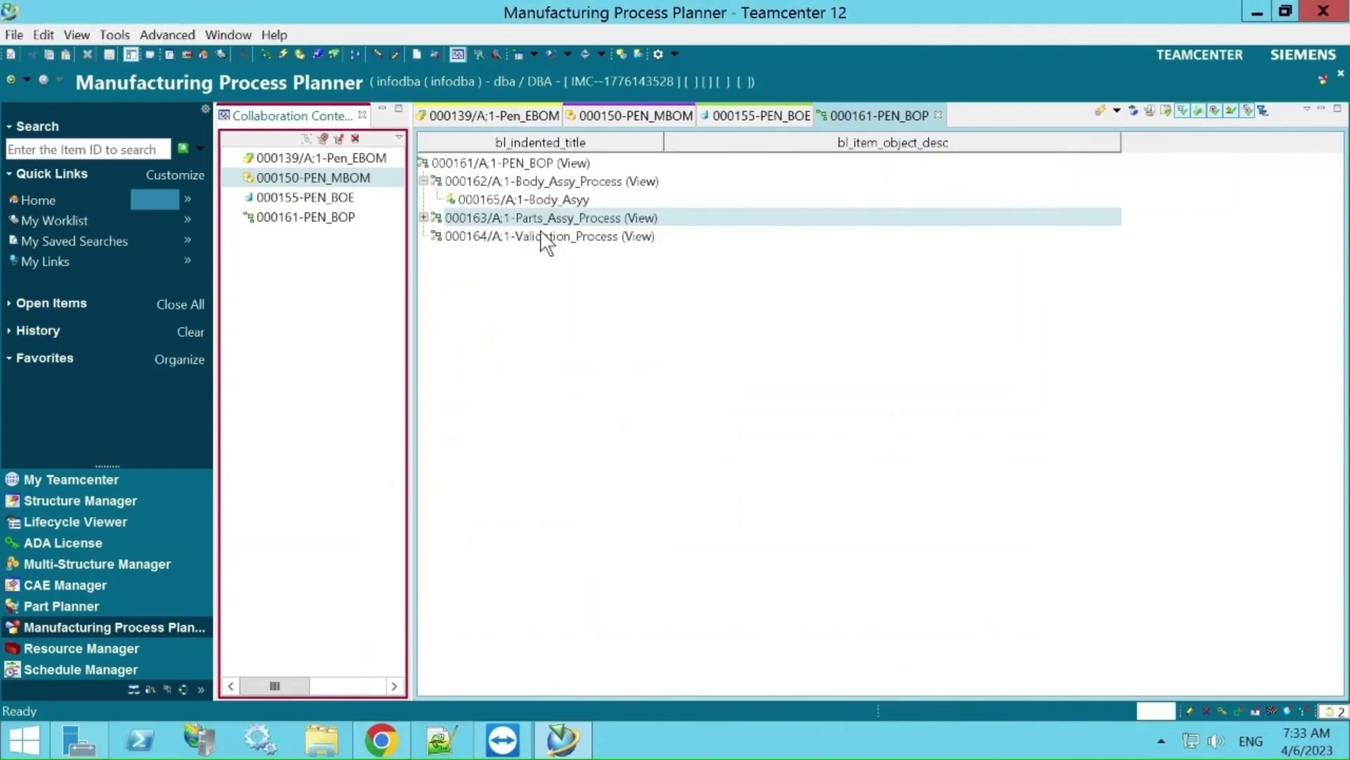
click(422, 216)
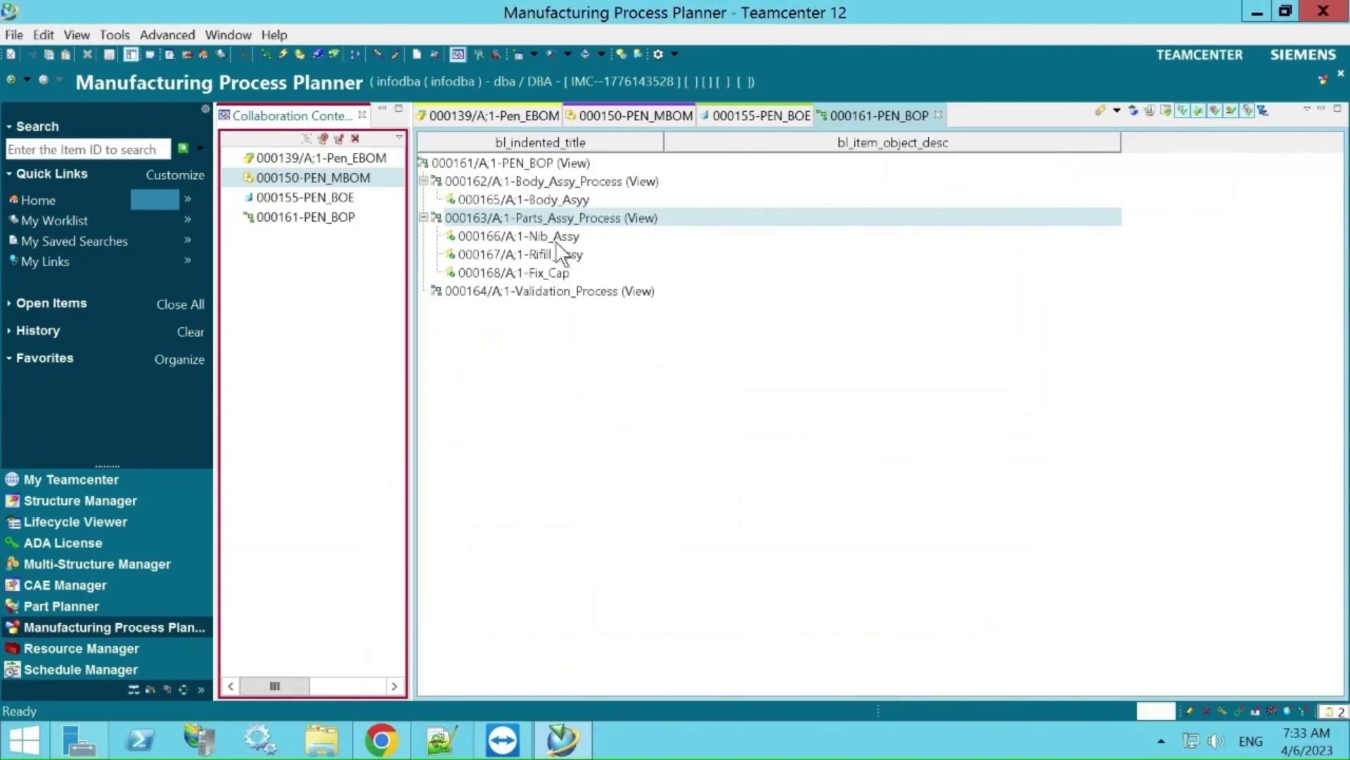
- Create an operation named Cap_Valodation under Validation_Process, using the Operation type and an automatically assigned item ID
click(562, 290)
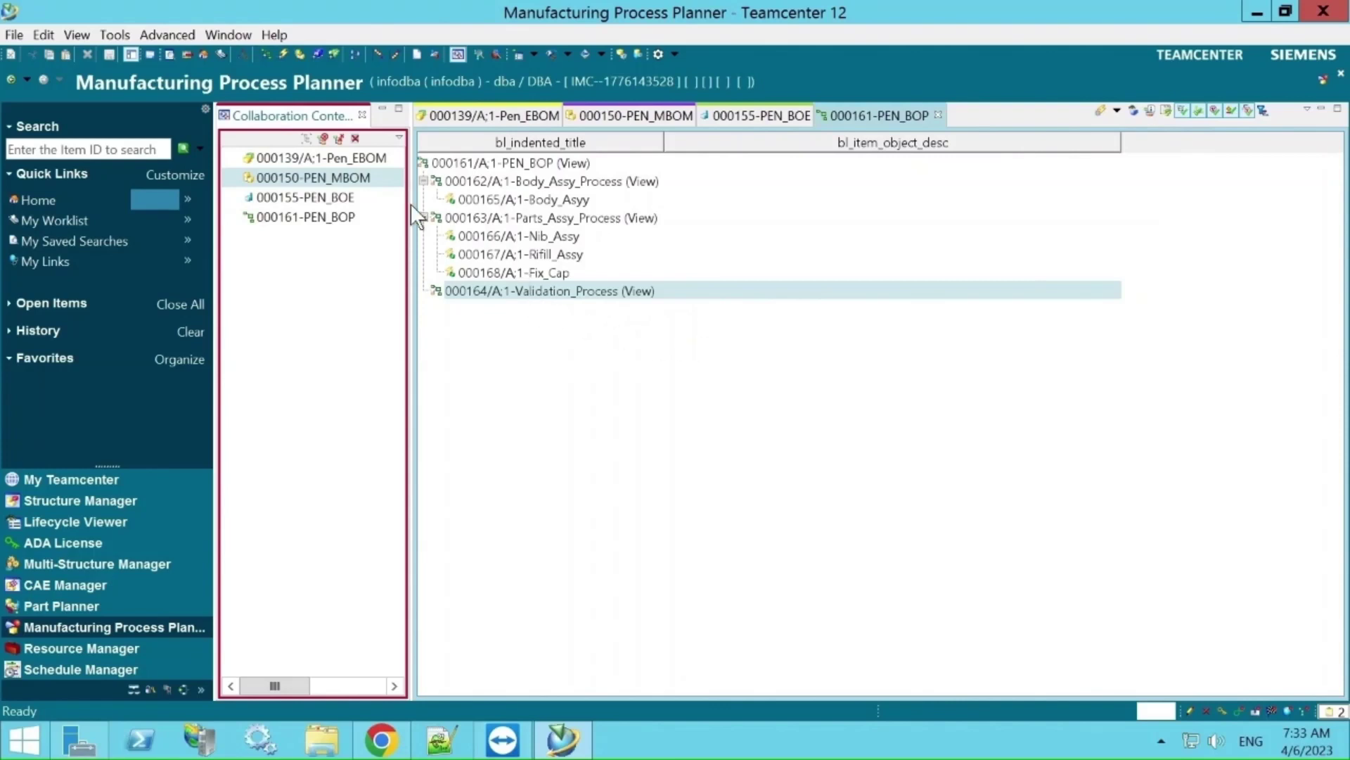
click(284, 54)
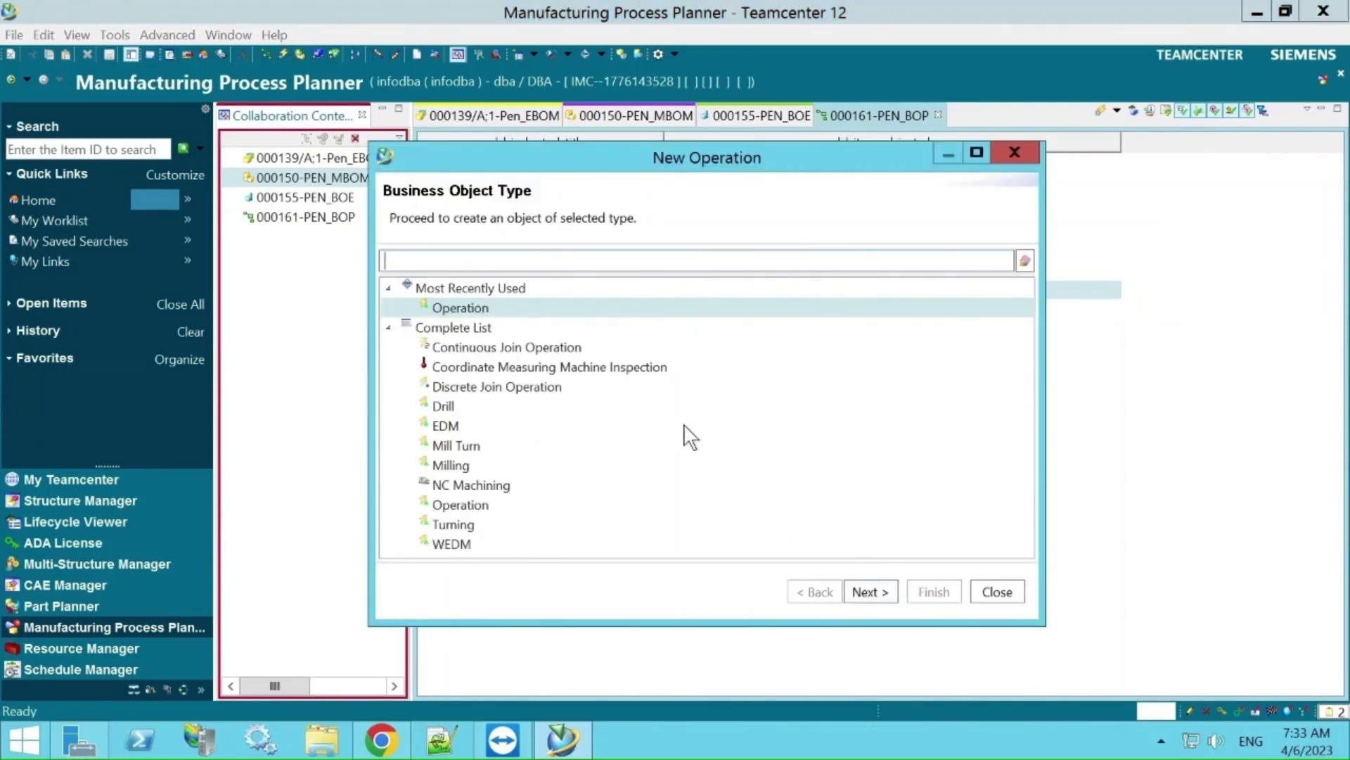
click(875, 588)
click(694, 348)
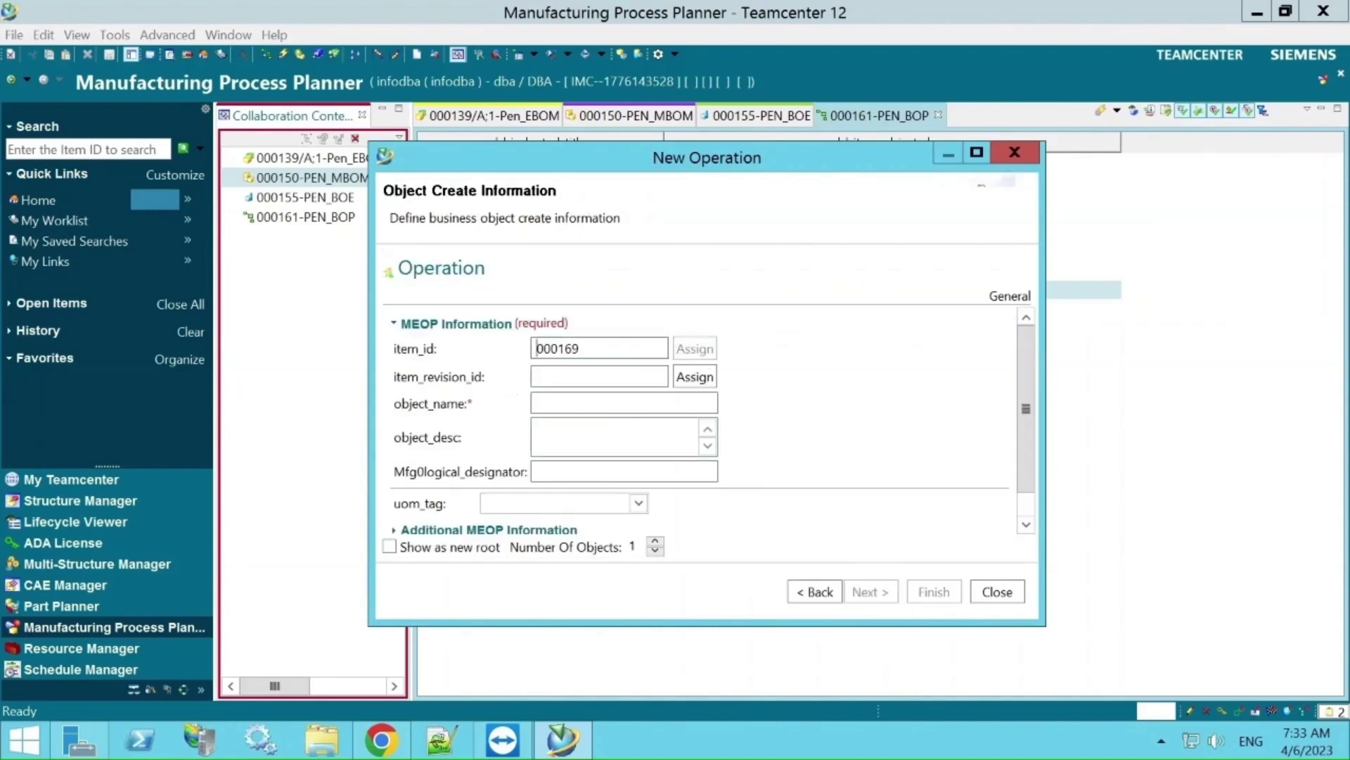
click(556, 403)
text(Ca)
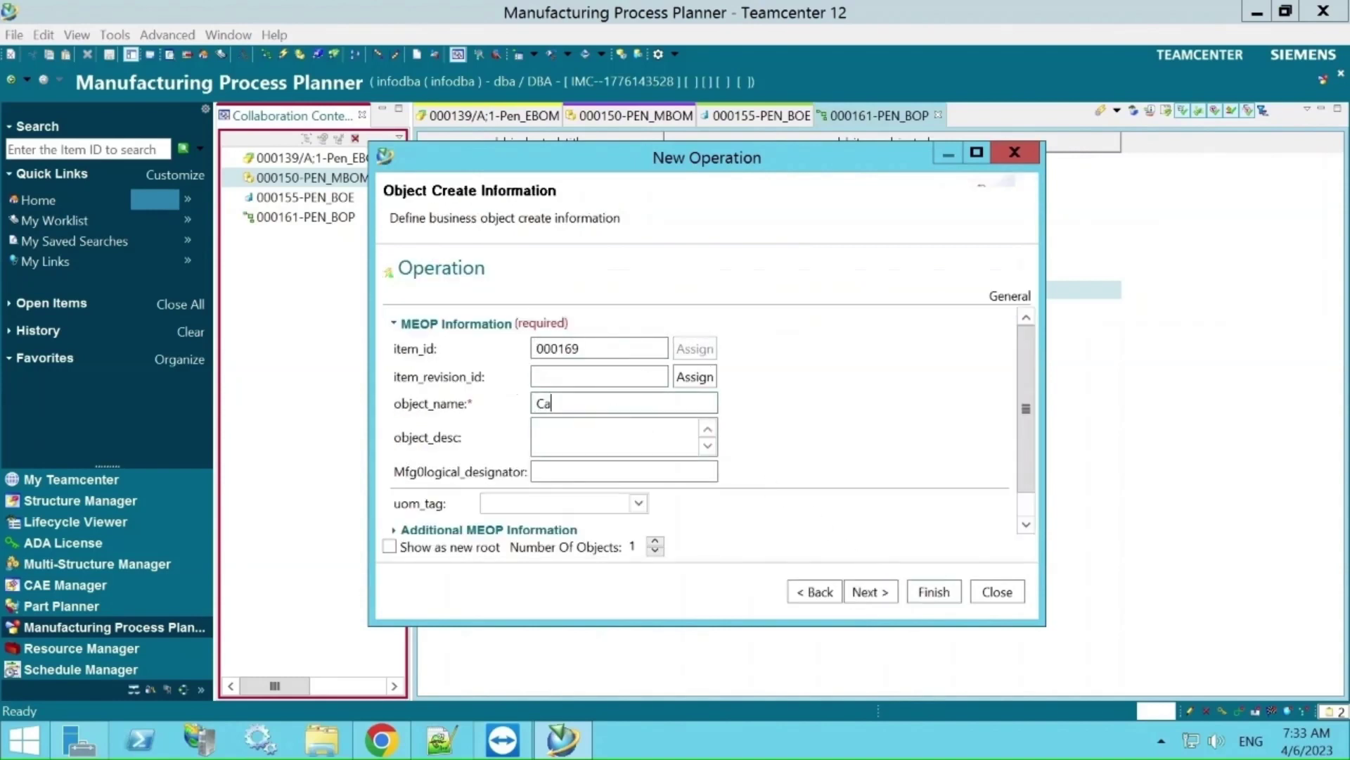
text(p_Valodation)
click(927, 592)
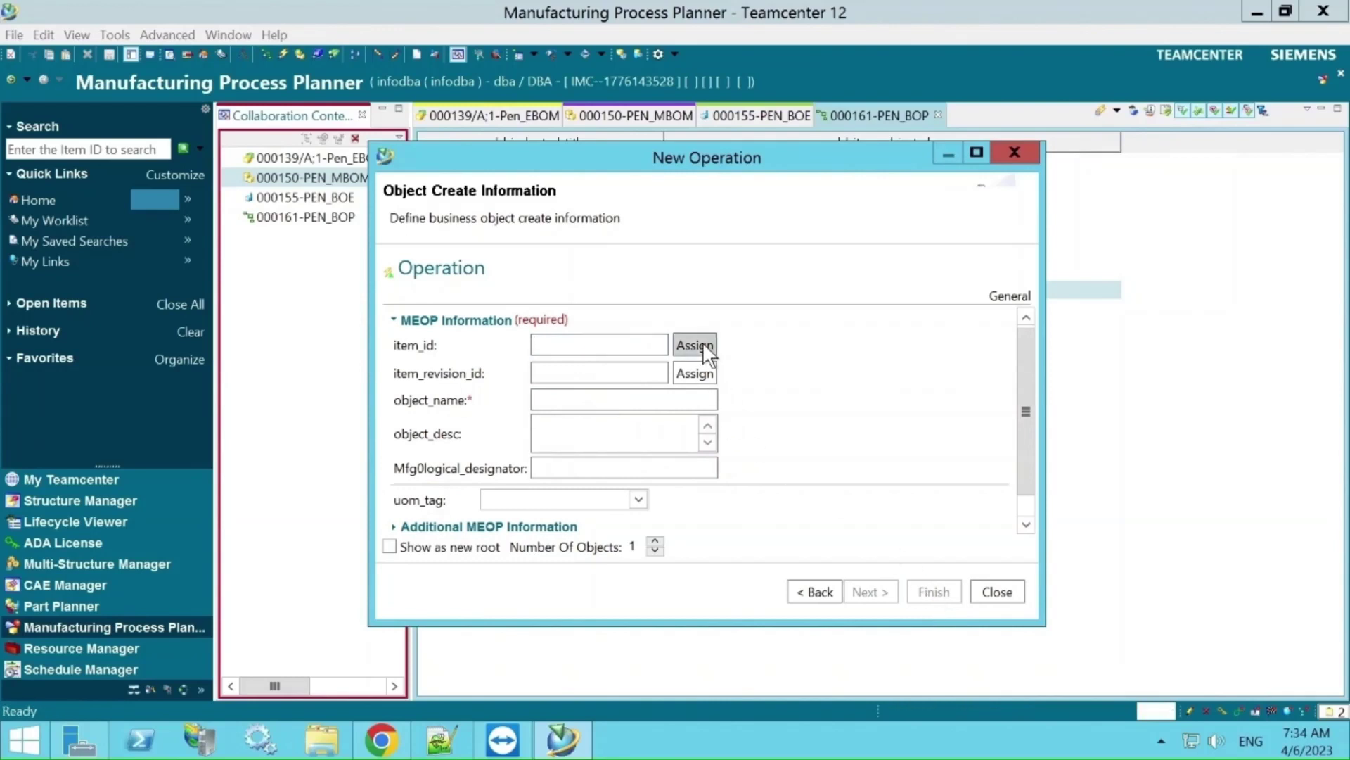
- Add a second operation named Nib_Validation under Validation_Process, with an automatically assigned item ID
click(696, 344)
click(562, 399)
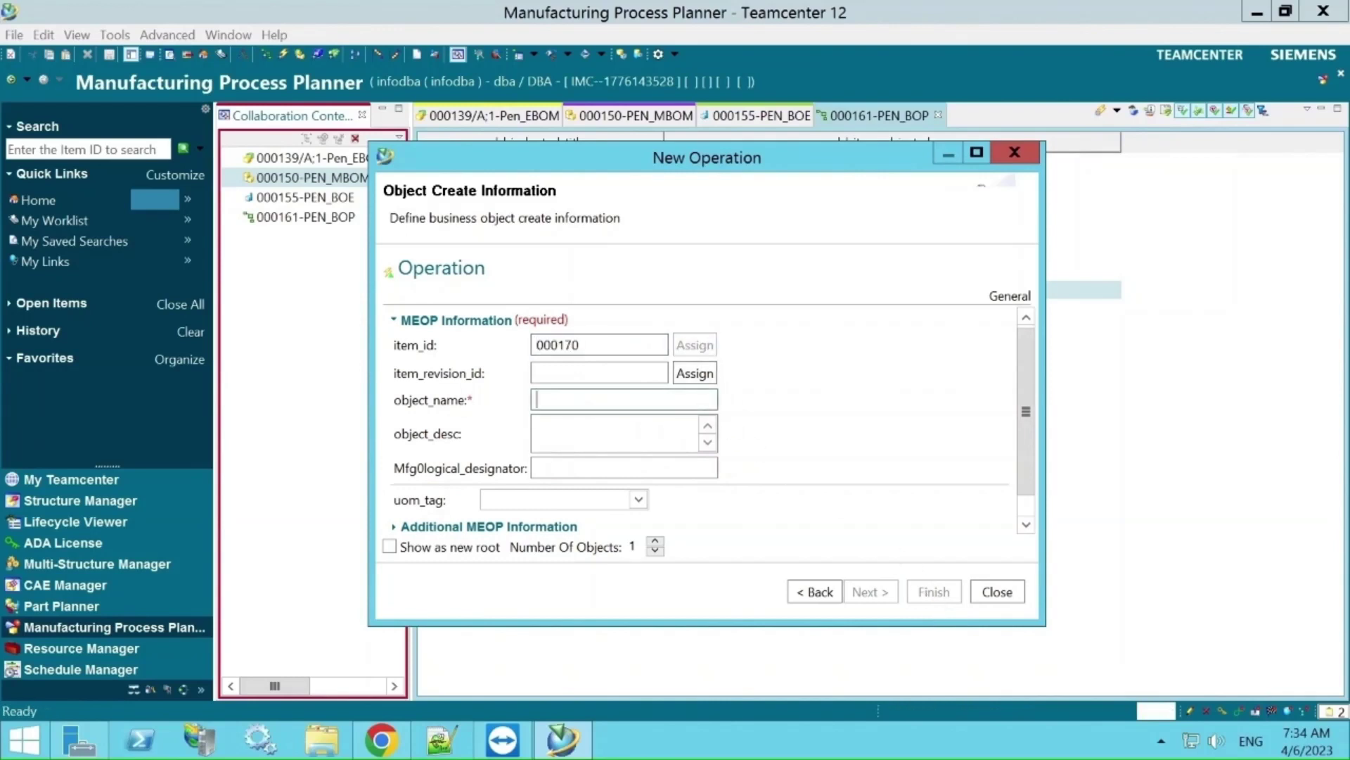
text(Ni)
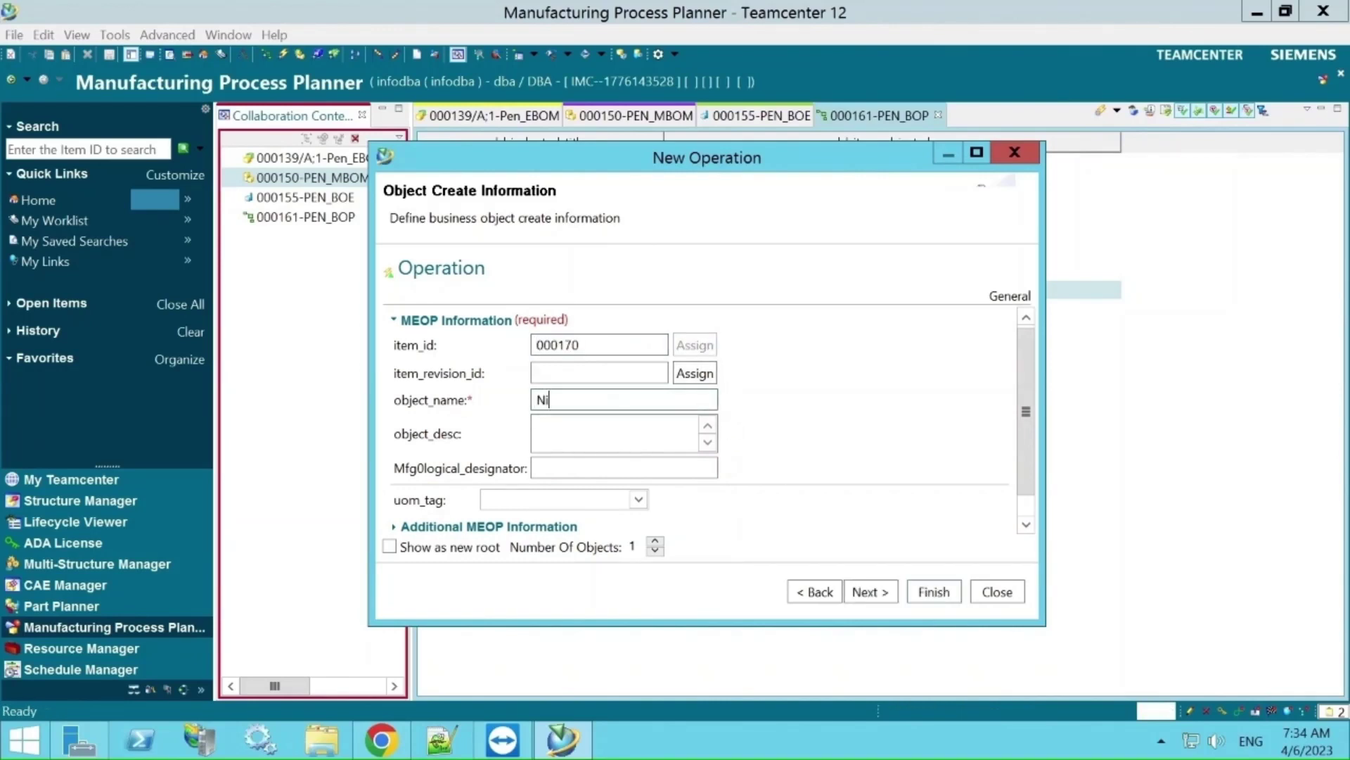
text(b_Vak)
key(BackSpace)
text(lidation)
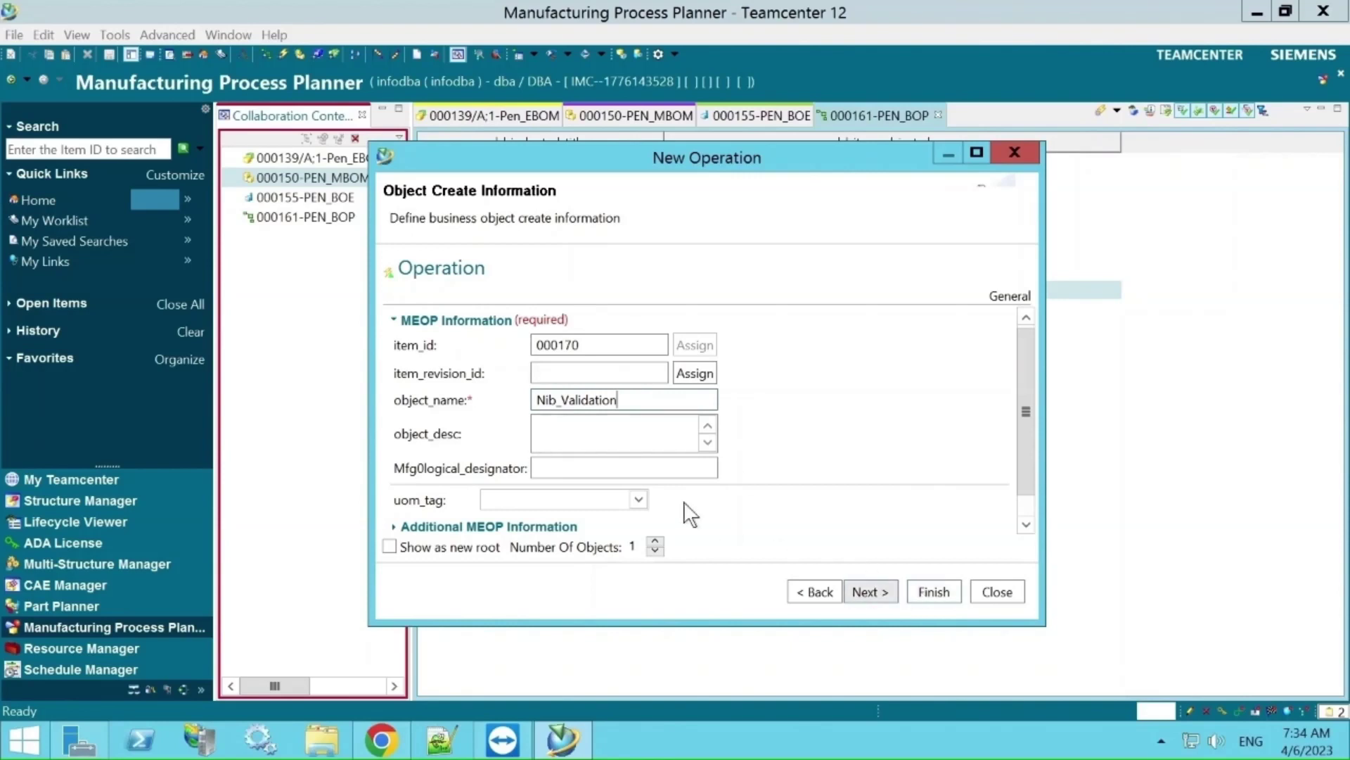
click(927, 589)
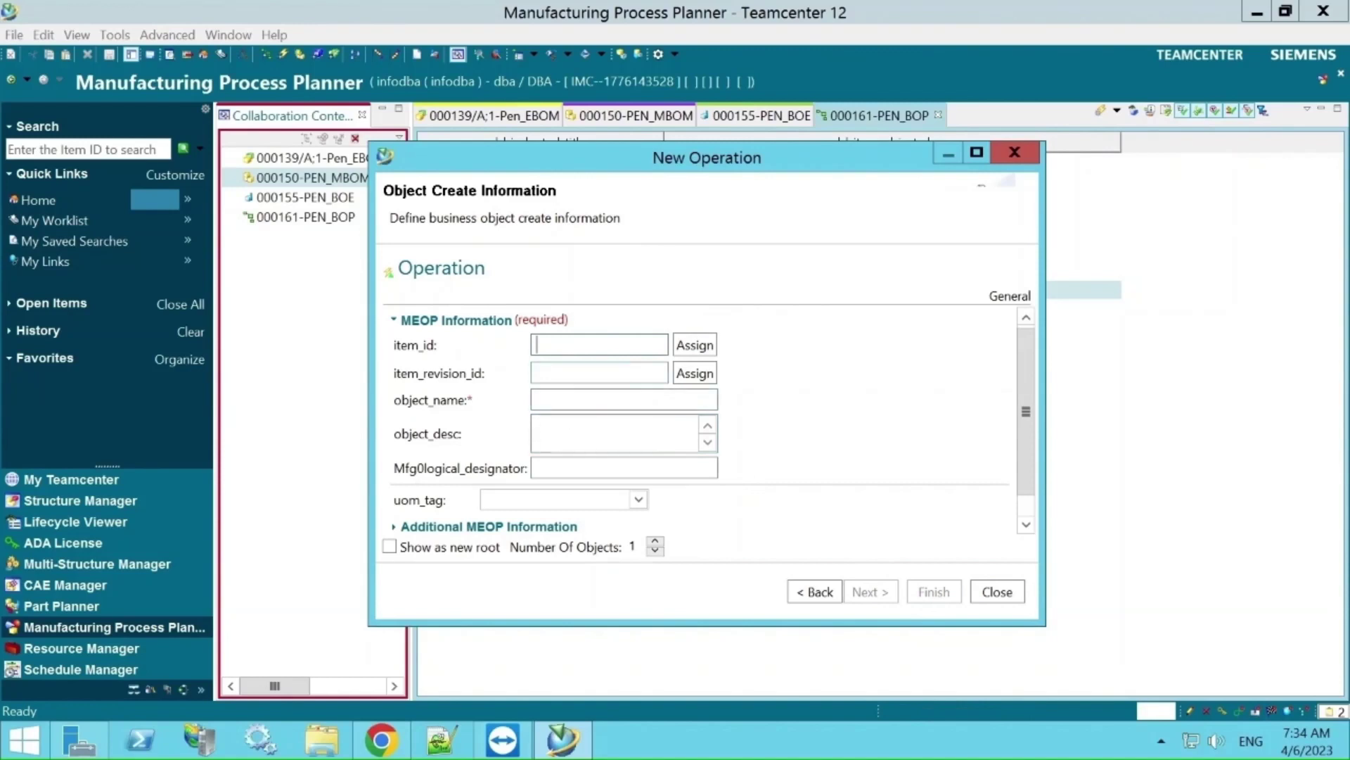
- Add a third operation named Pen_Validation with an assigned item ID, close the dialog and expand Validation_Process
click(695, 345)
click(633, 400)
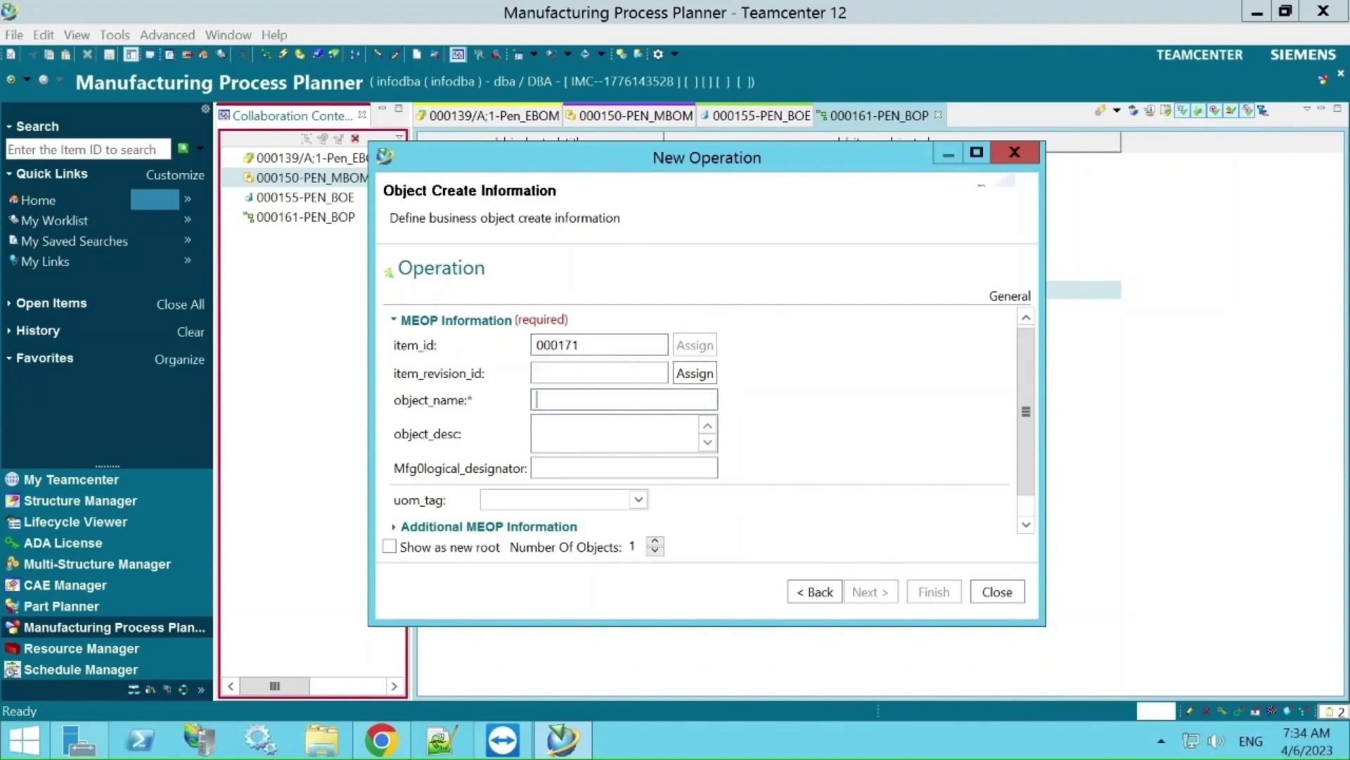
text(Pen_)
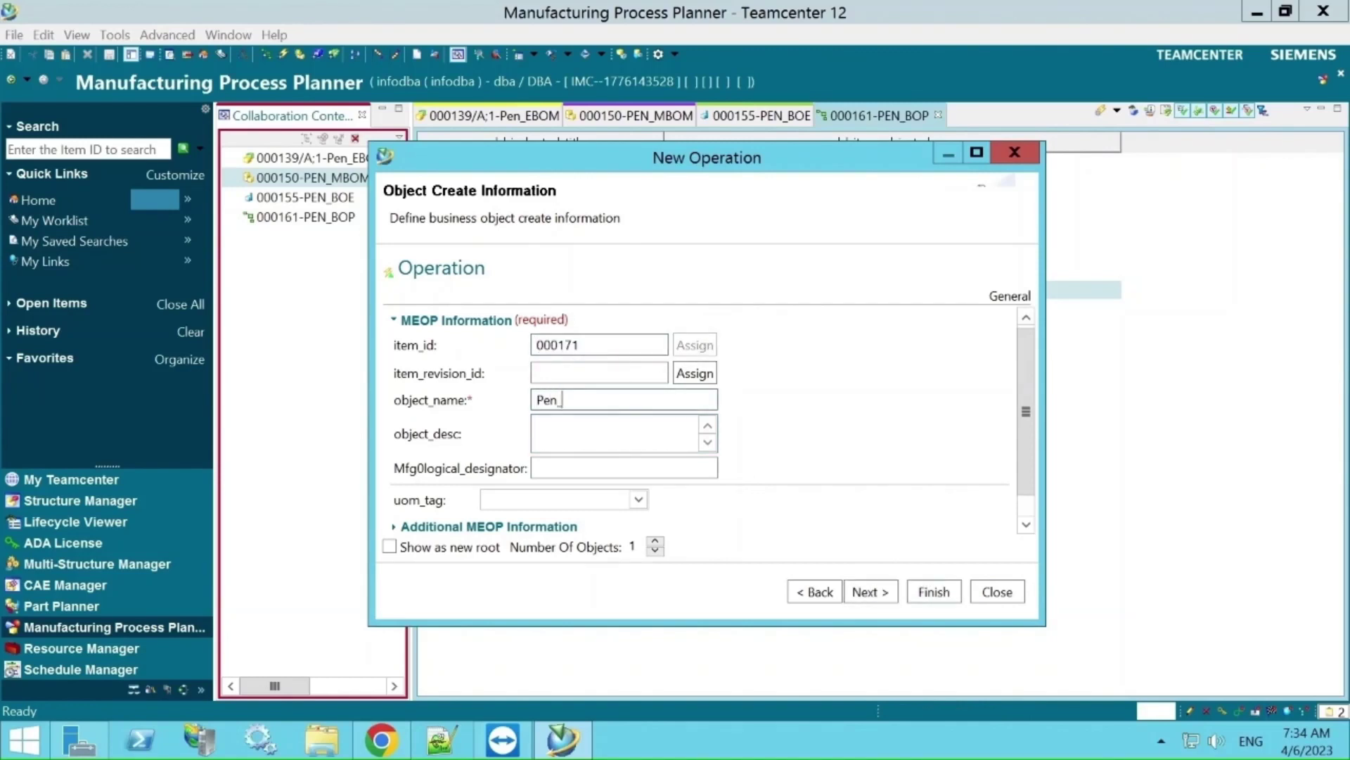
text(Validation)
click(922, 580)
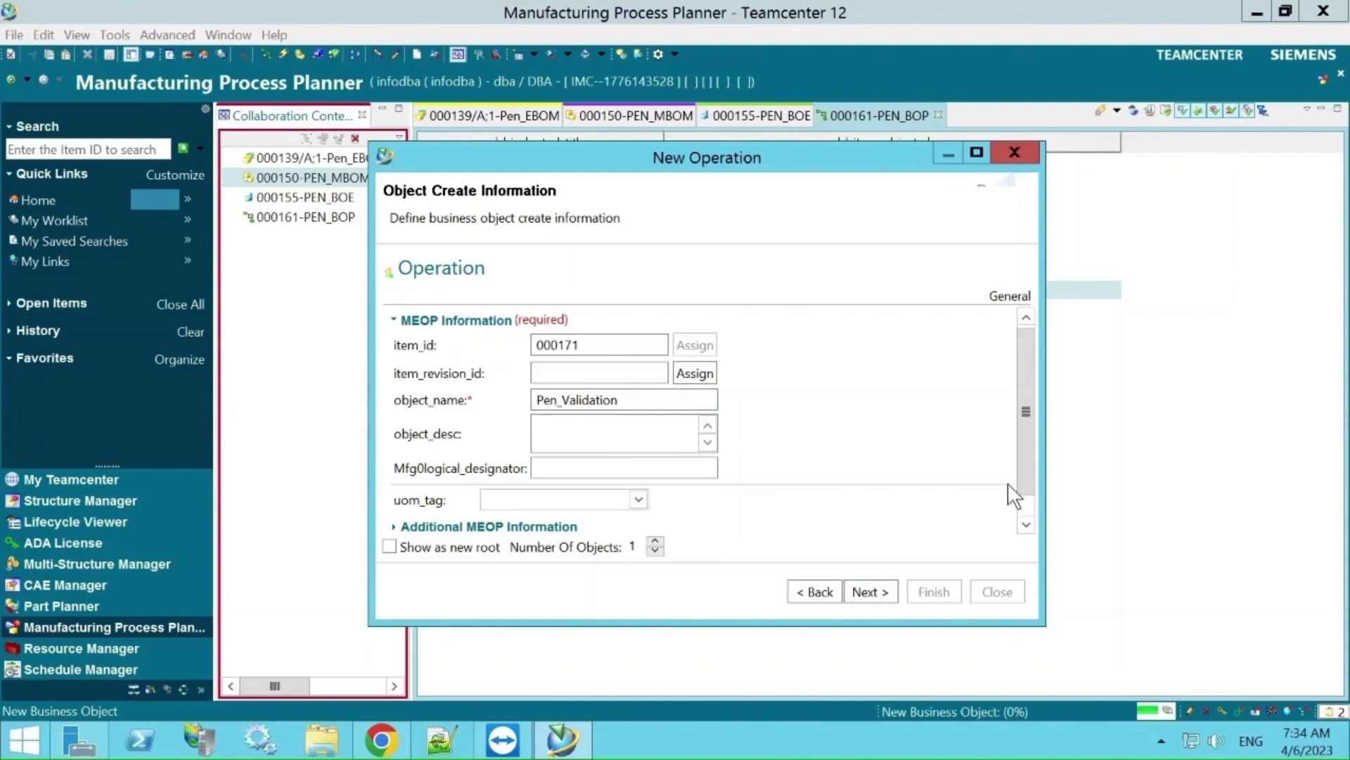
click(997, 591)
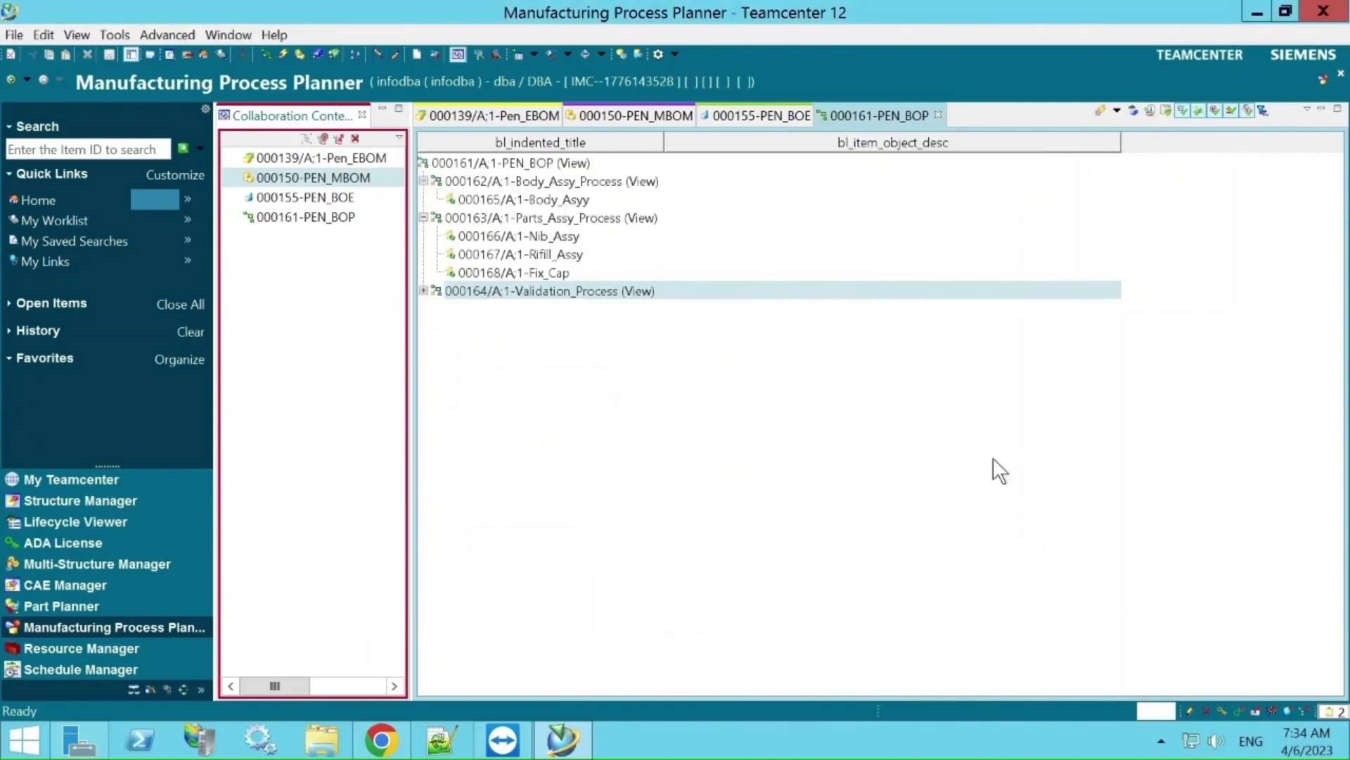
click(422, 290)
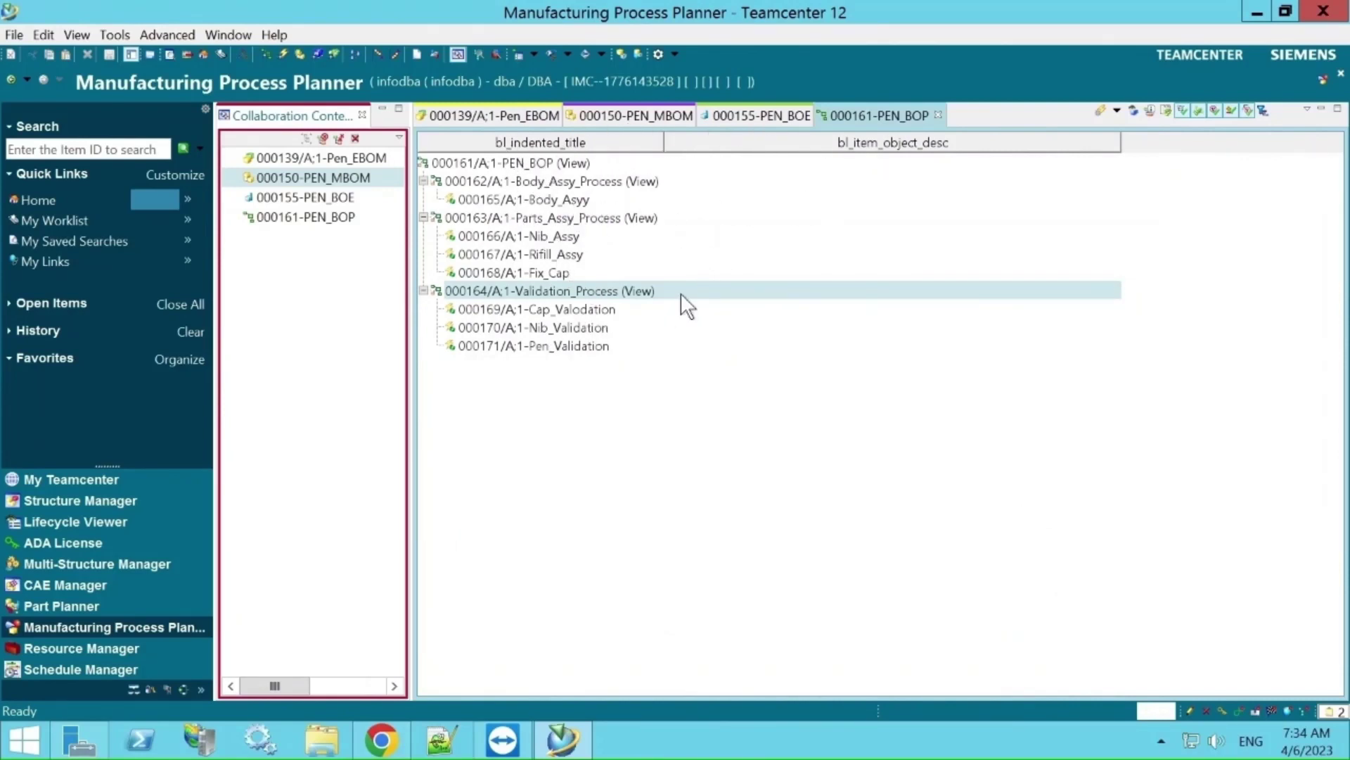
- Select the Body_Asyy operation in the PEN_BOP structure and switch to the PEN_BOE plant structure
click(559, 199)
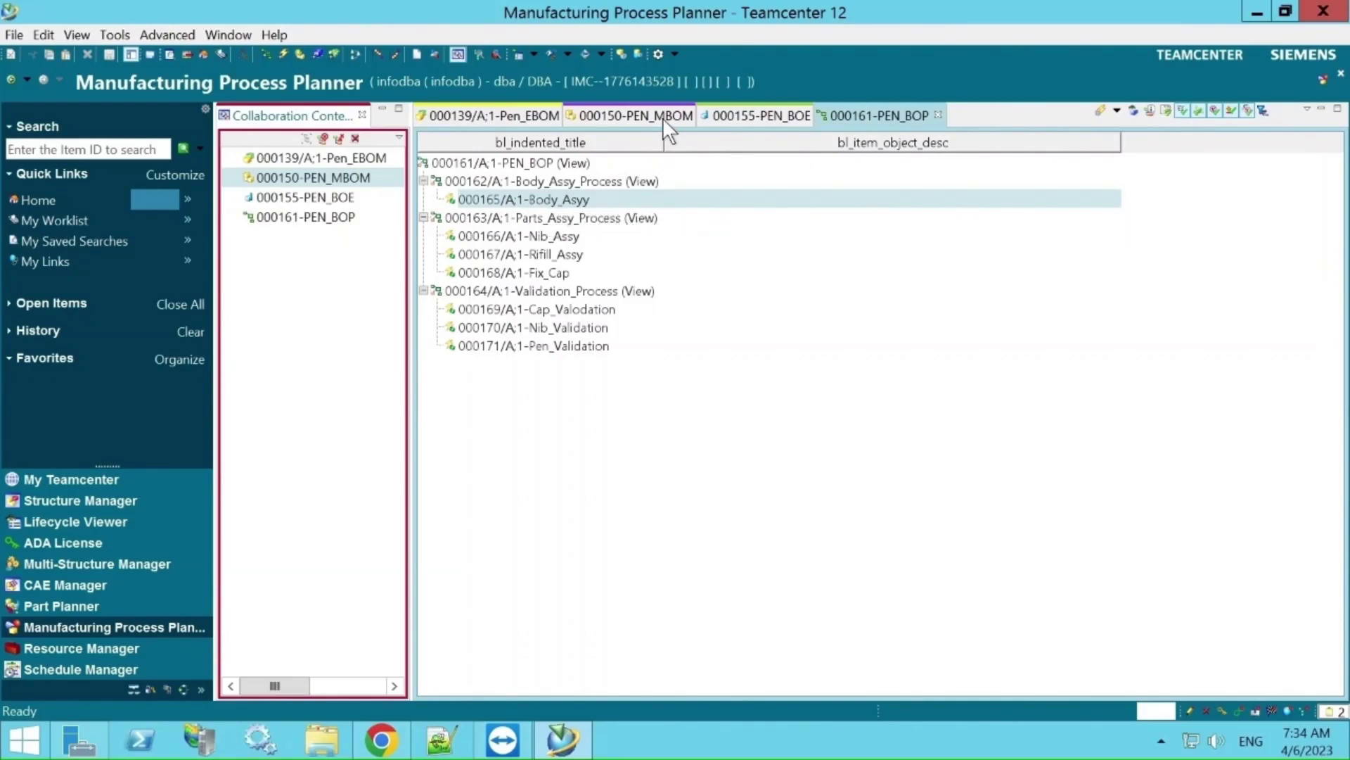
click(766, 115)
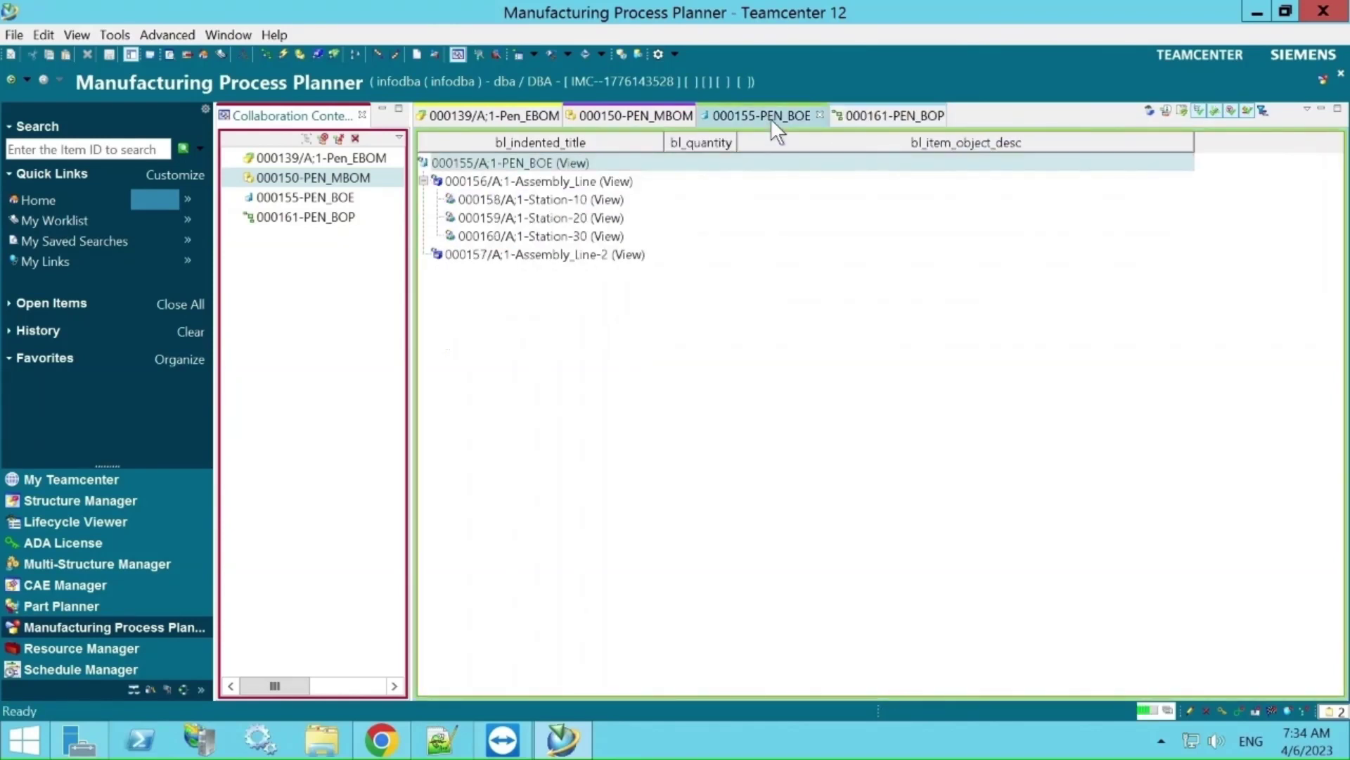
- Compare Station-10 in the PEN_BOE plant structure with Body_Assy_Process and its Body_Asyy operation in PEN_BOP
click(562, 200)
click(867, 114)
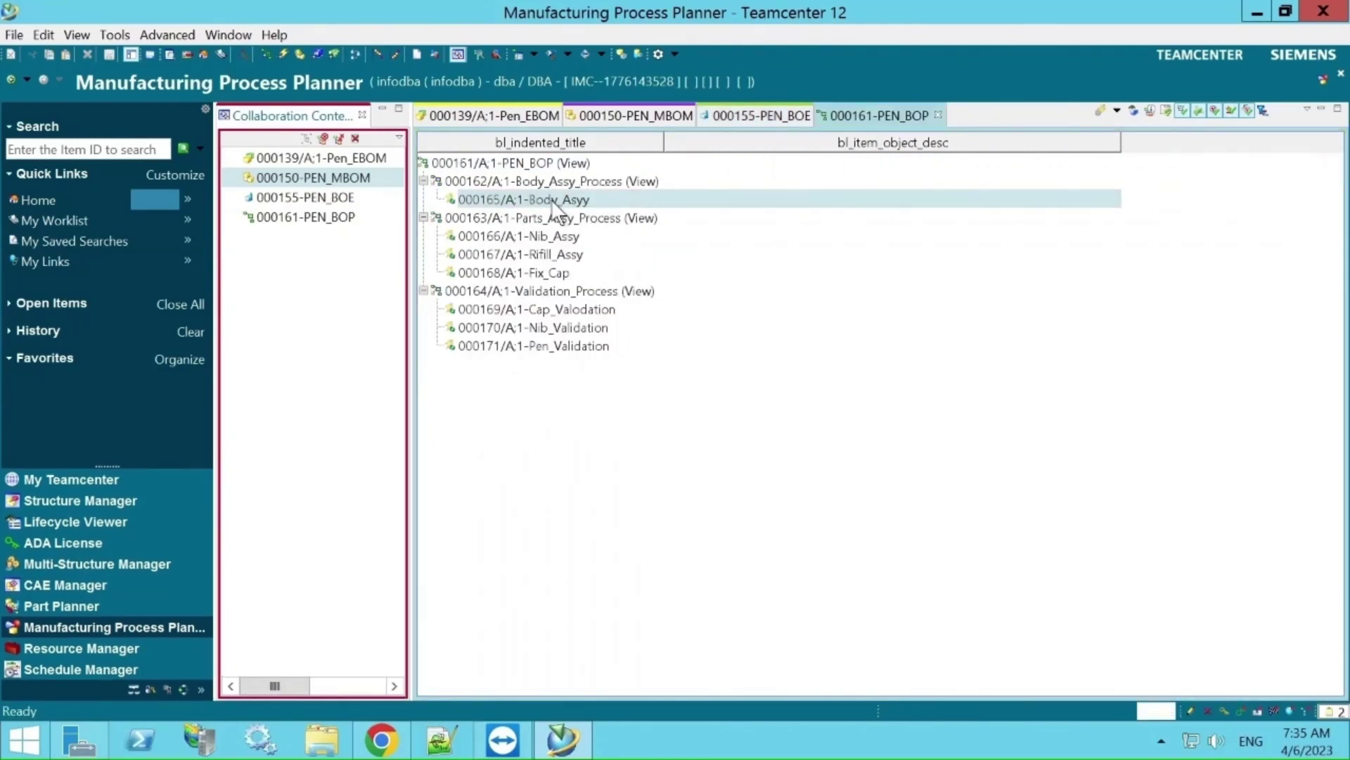
click(757, 118)
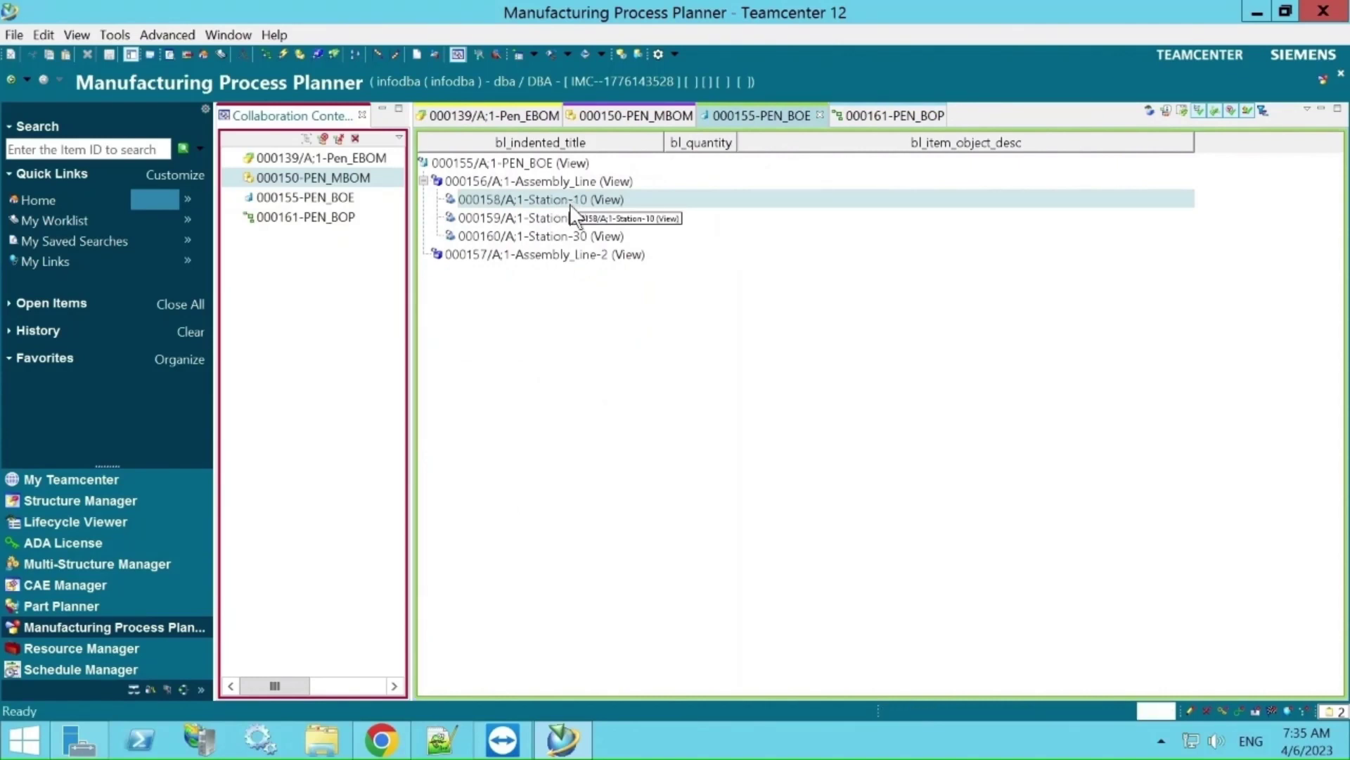
click(861, 114)
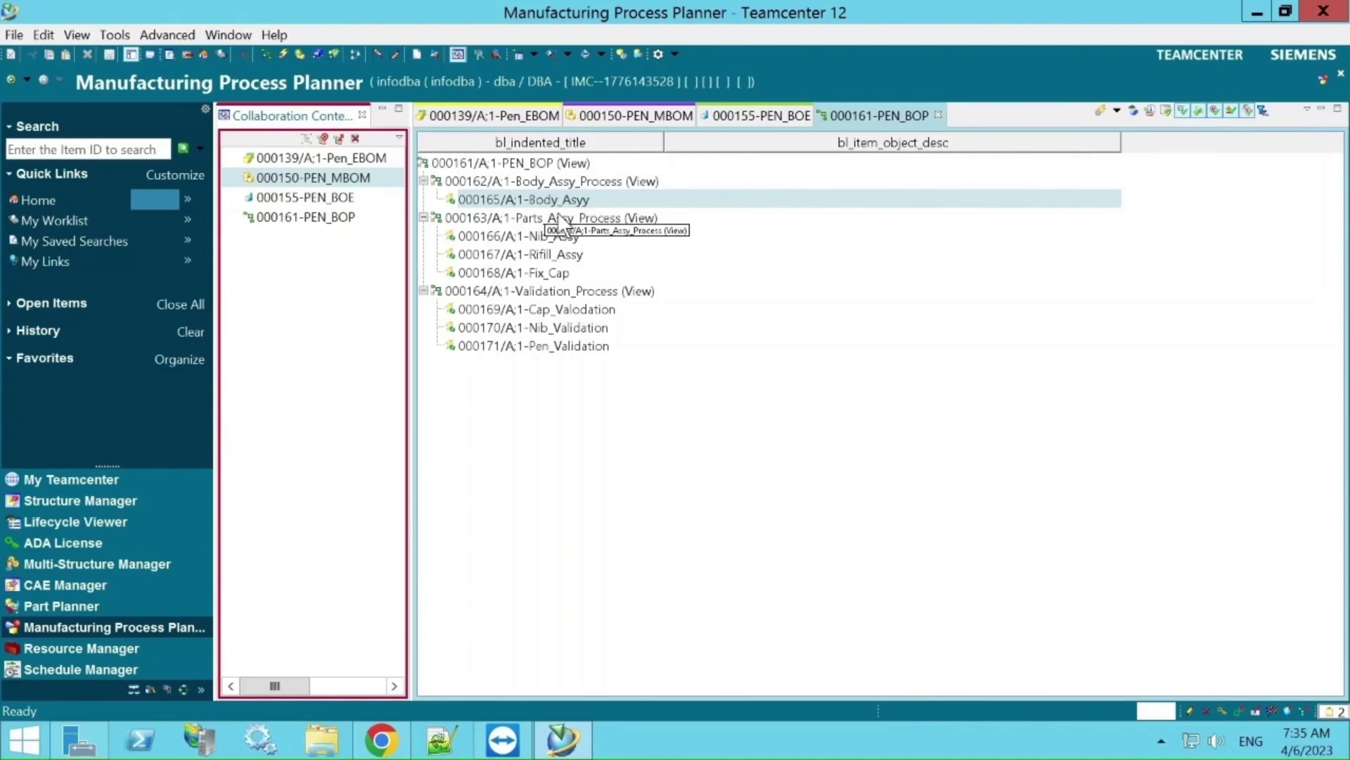
click(555, 183)
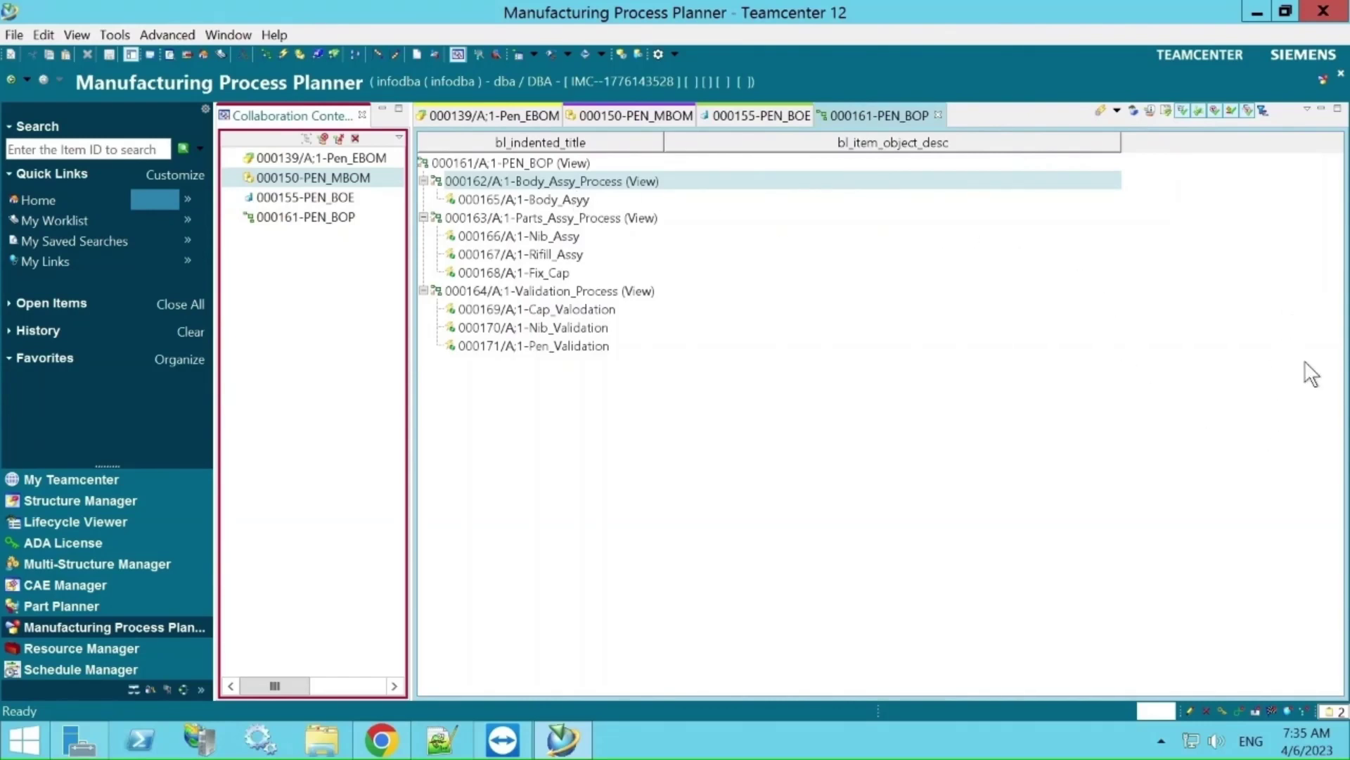
click(567, 201)
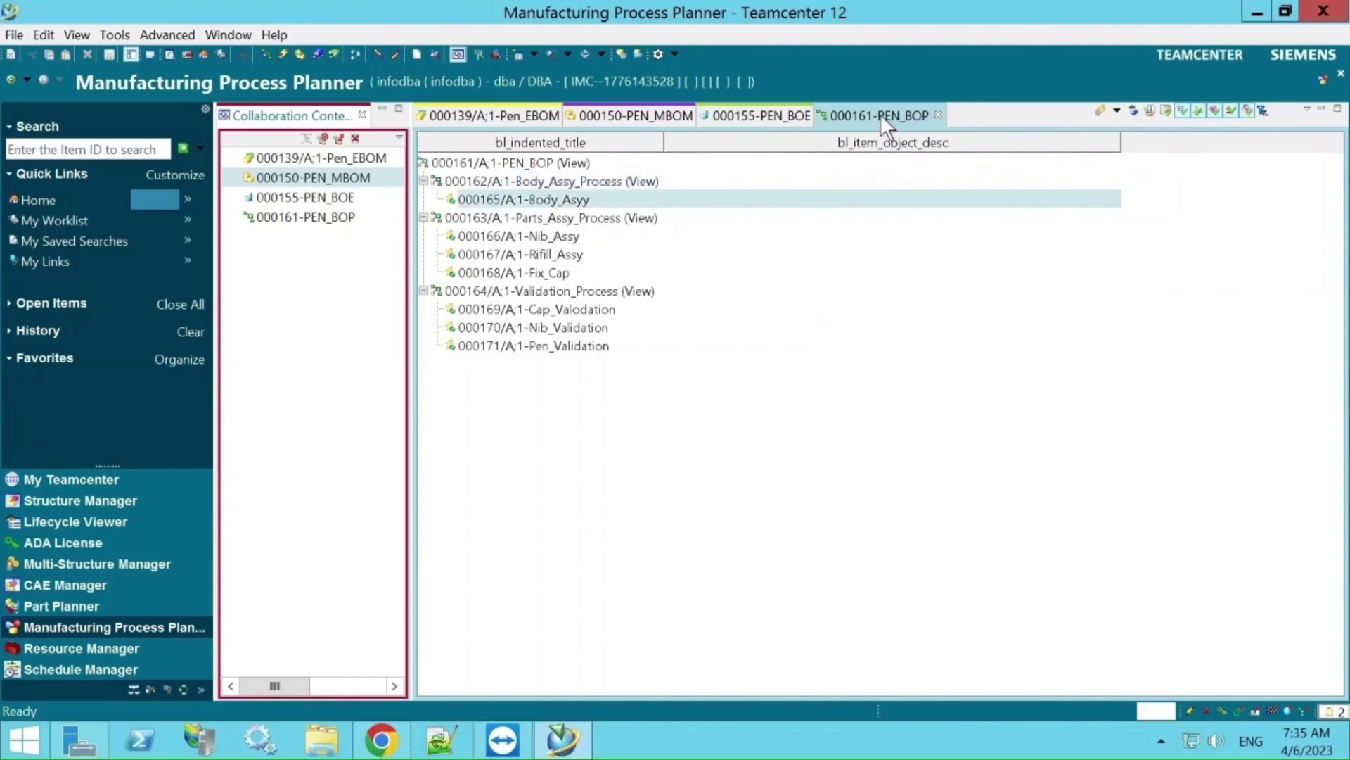
right_click(555, 197)
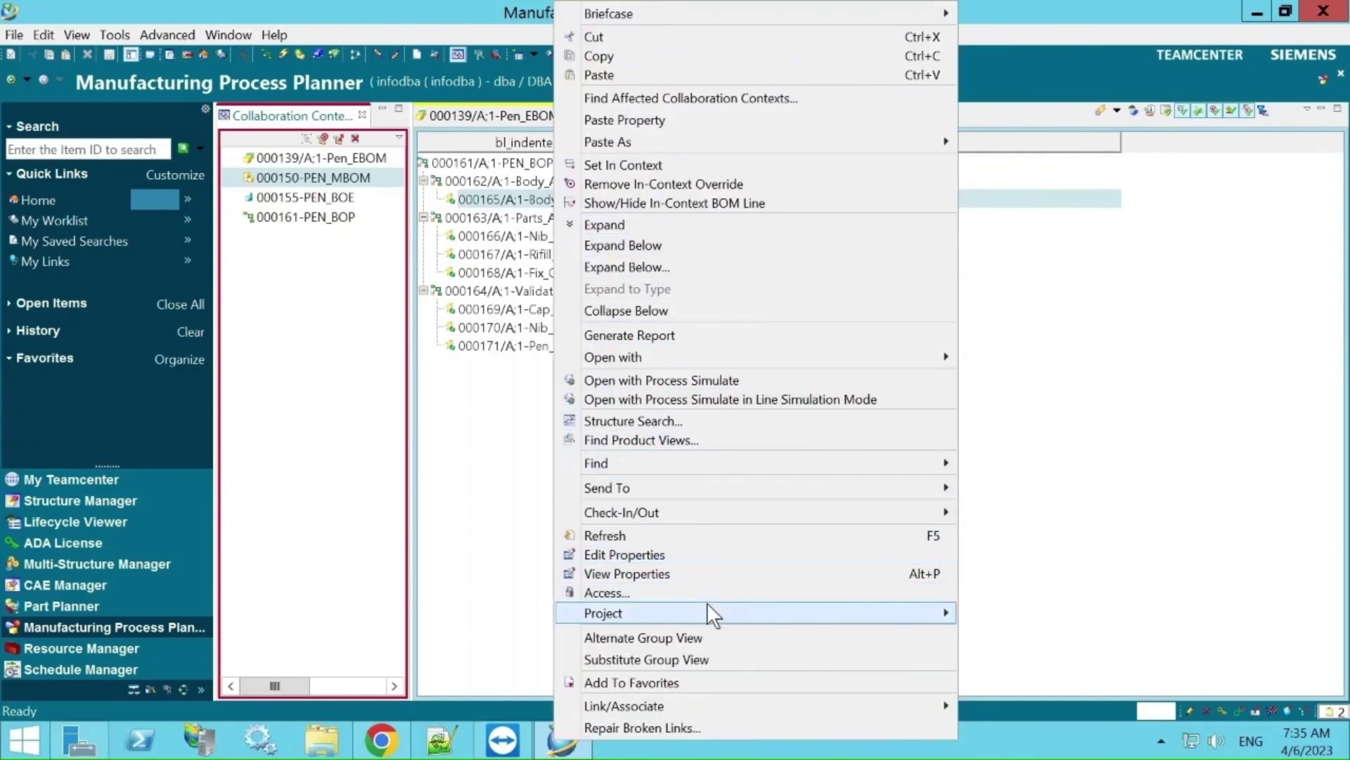
mouse_move(703, 606)
click(484, 182)
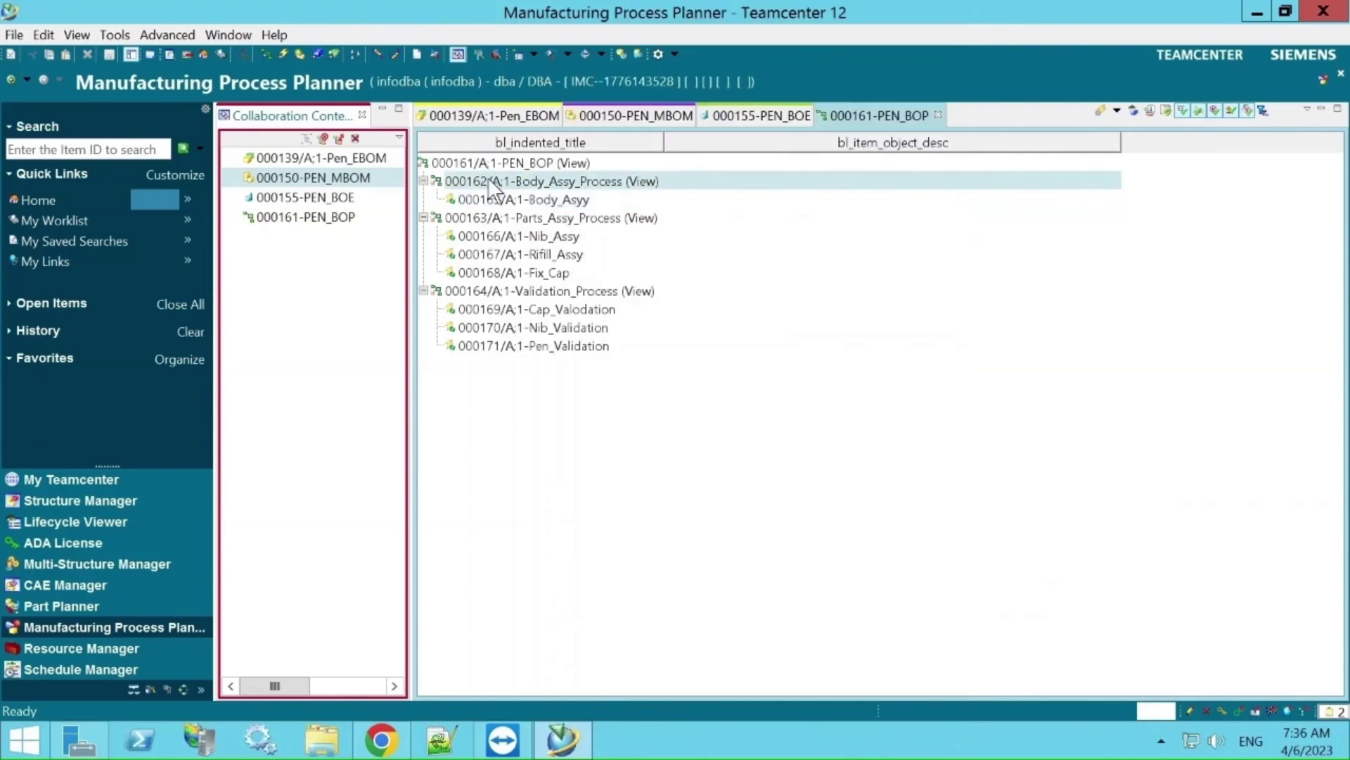
right_click(488, 182)
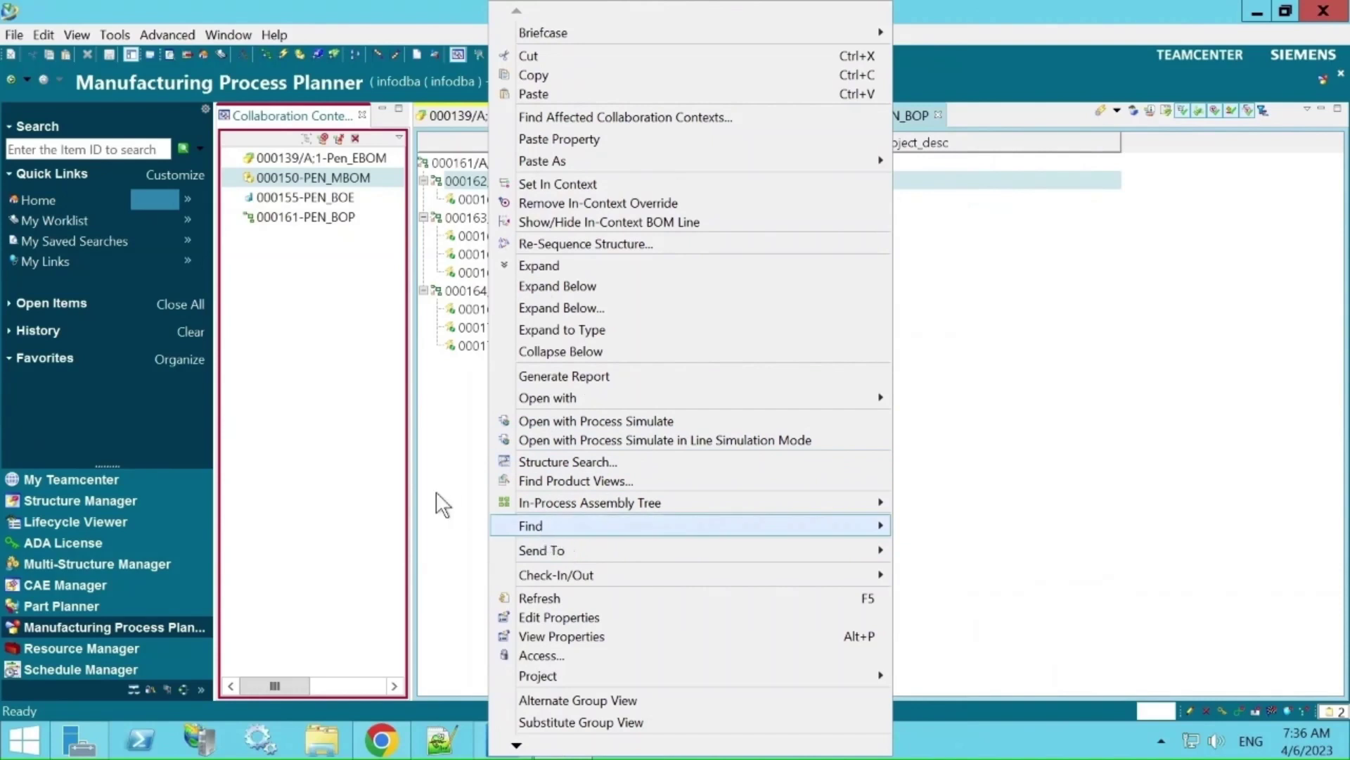
click(441, 450)
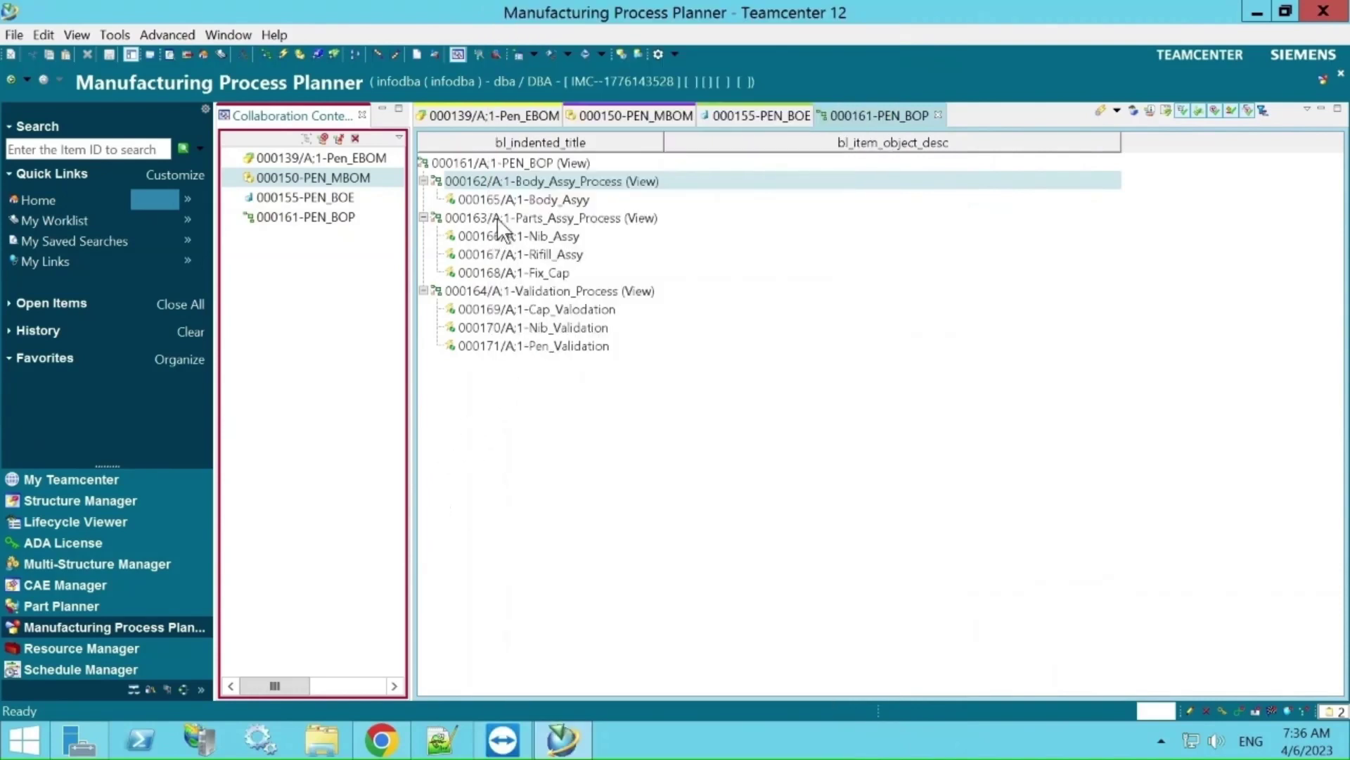
- Open the Work Instruction view for the Body_Asyy operation in PEN_BOP and close the view again
click(495, 199)
right_click(495, 197)
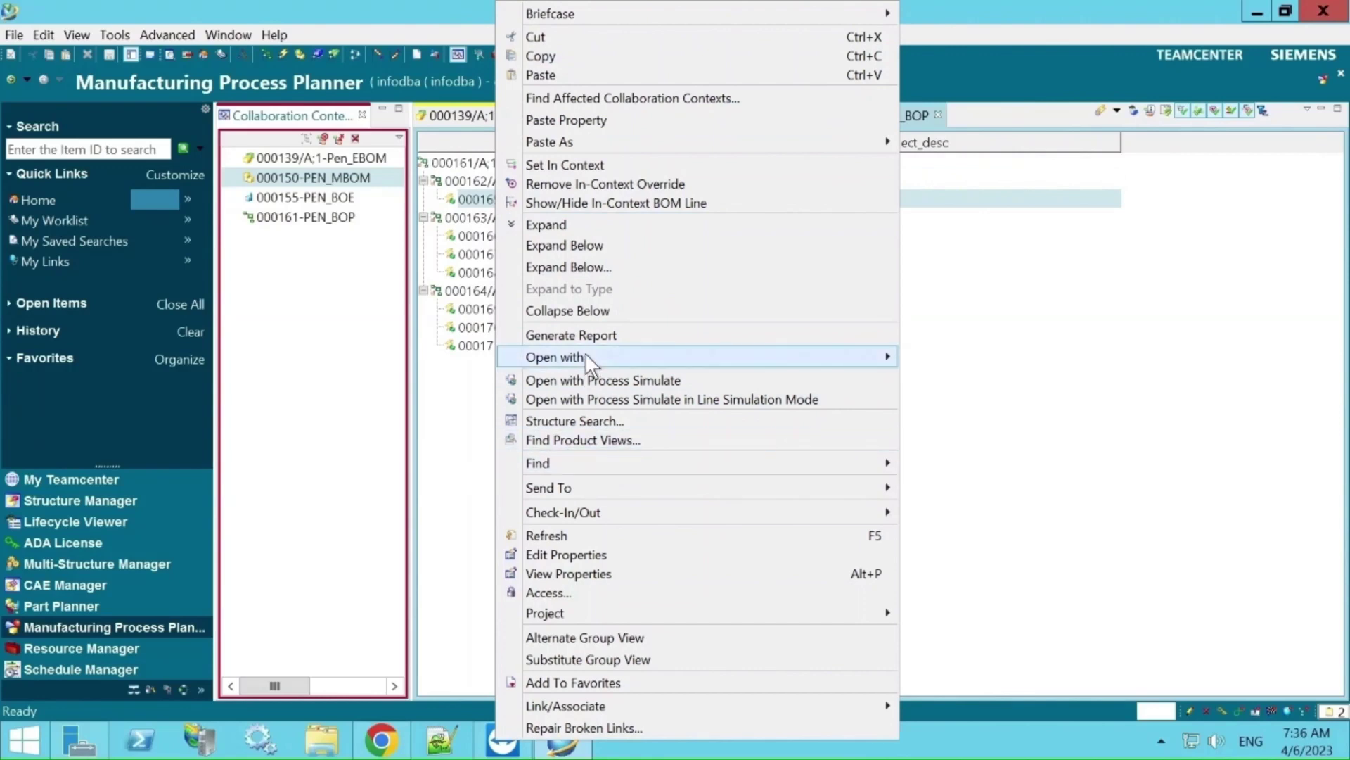
mouse_move(585, 355)
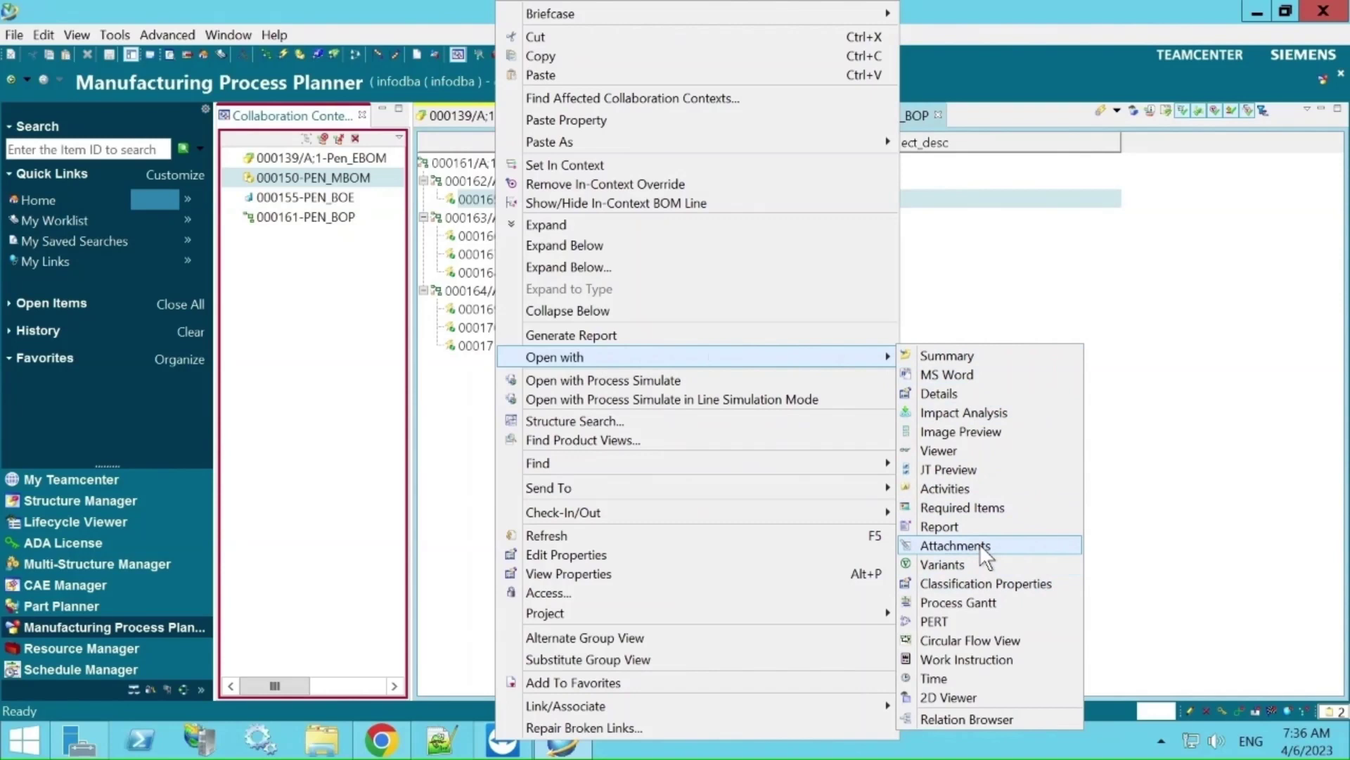
click(1003, 661)
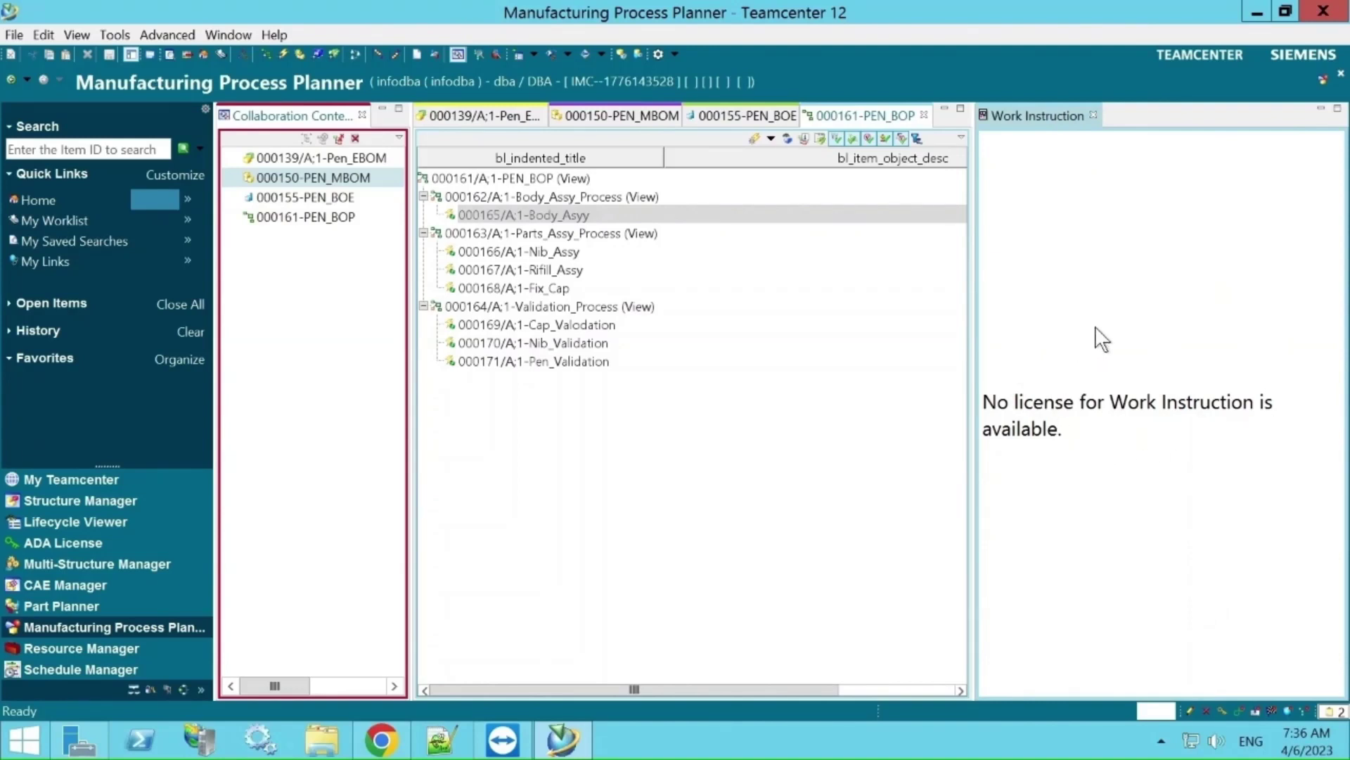
click(1094, 116)
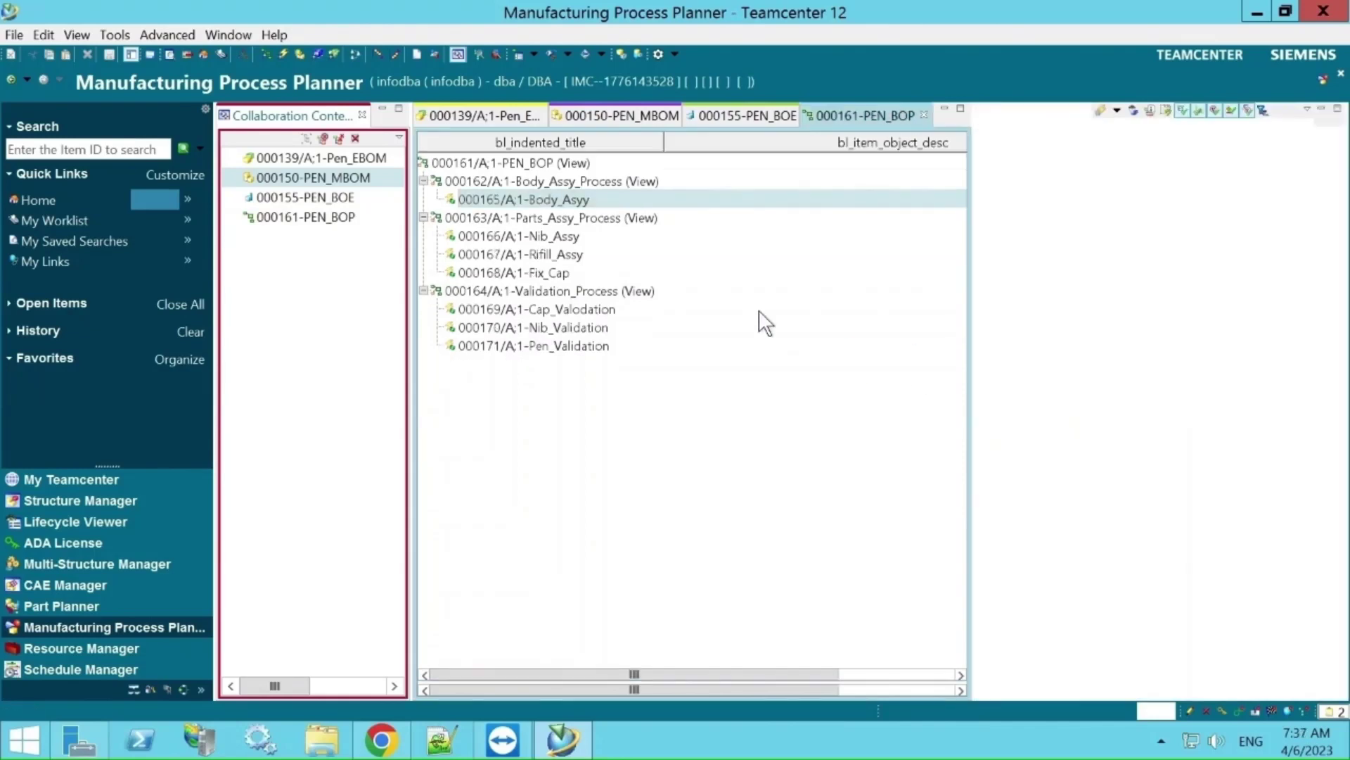
- Compare the part breakdowns of the Pen_EBOM and PEN_MBOM structures
click(554, 165)
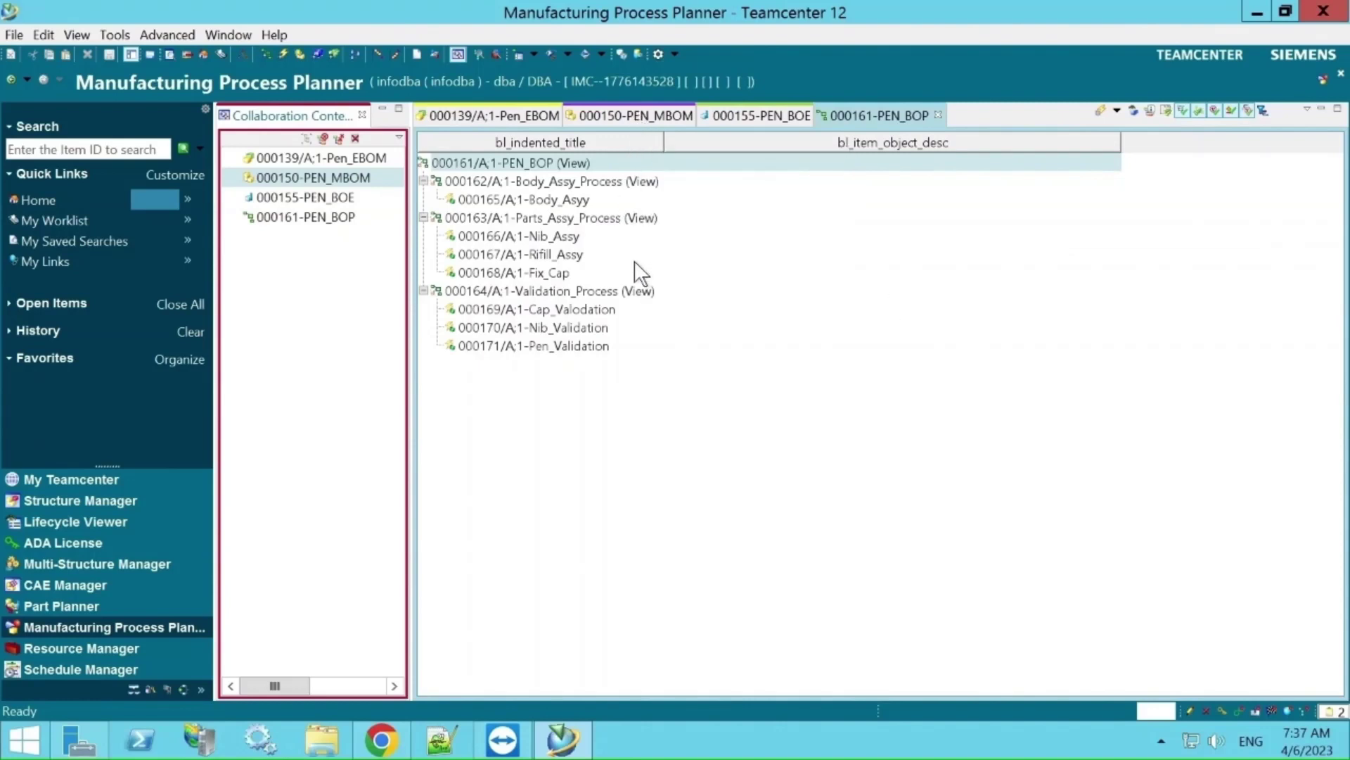
click(632, 114)
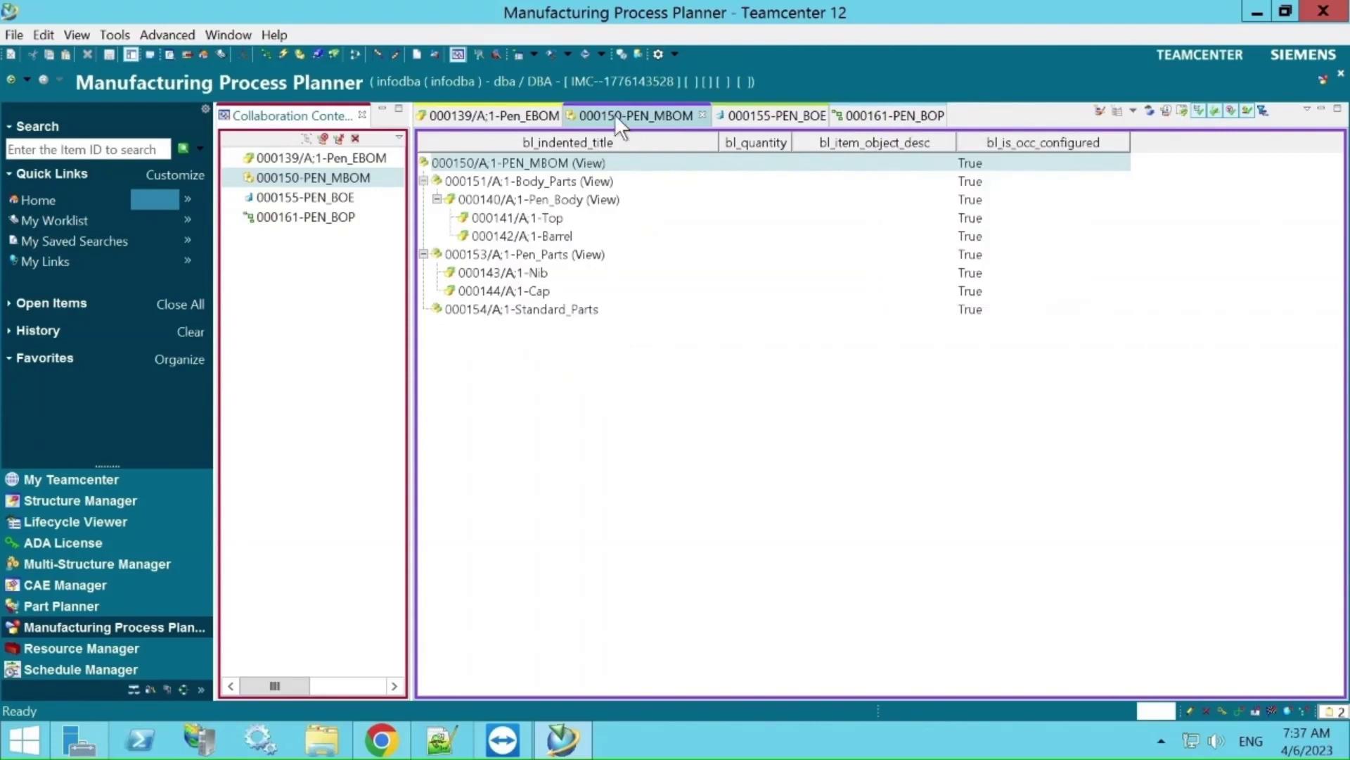
click(504, 116)
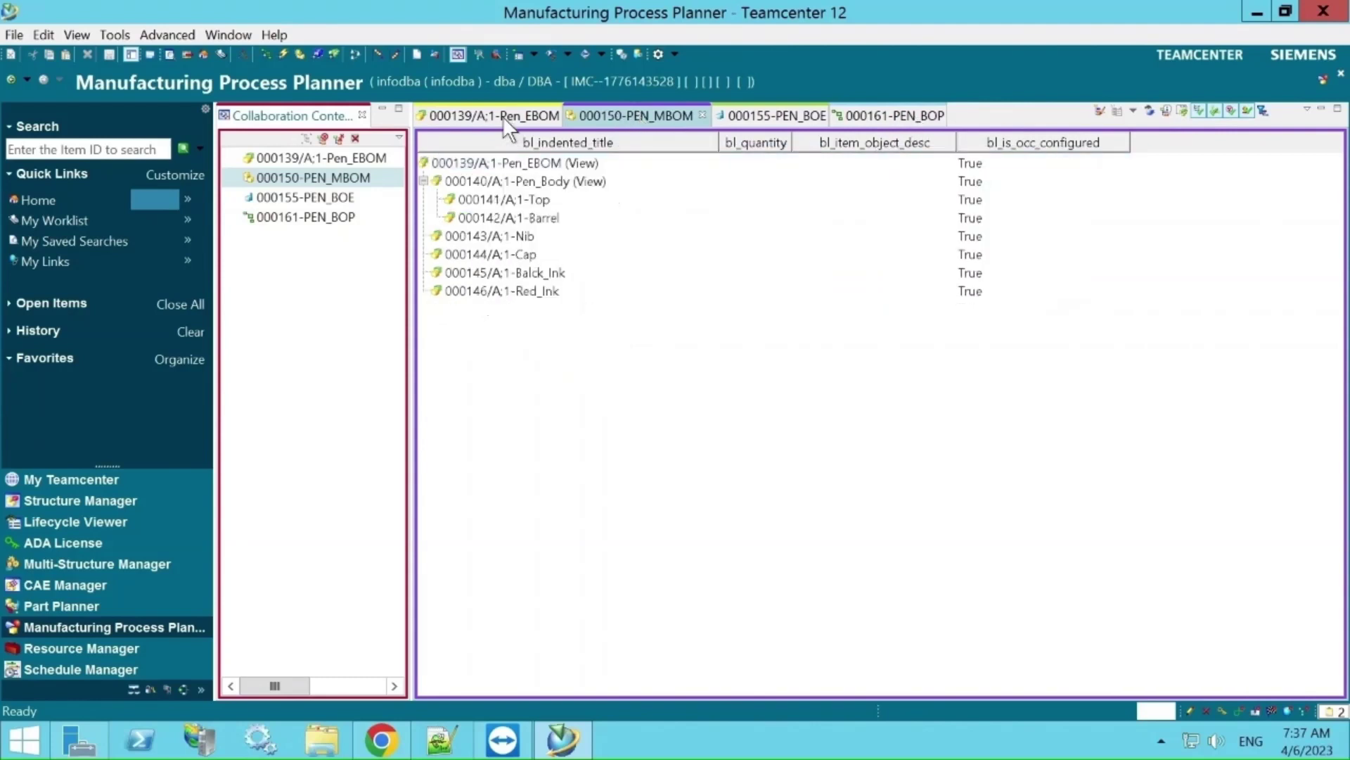
click(641, 120)
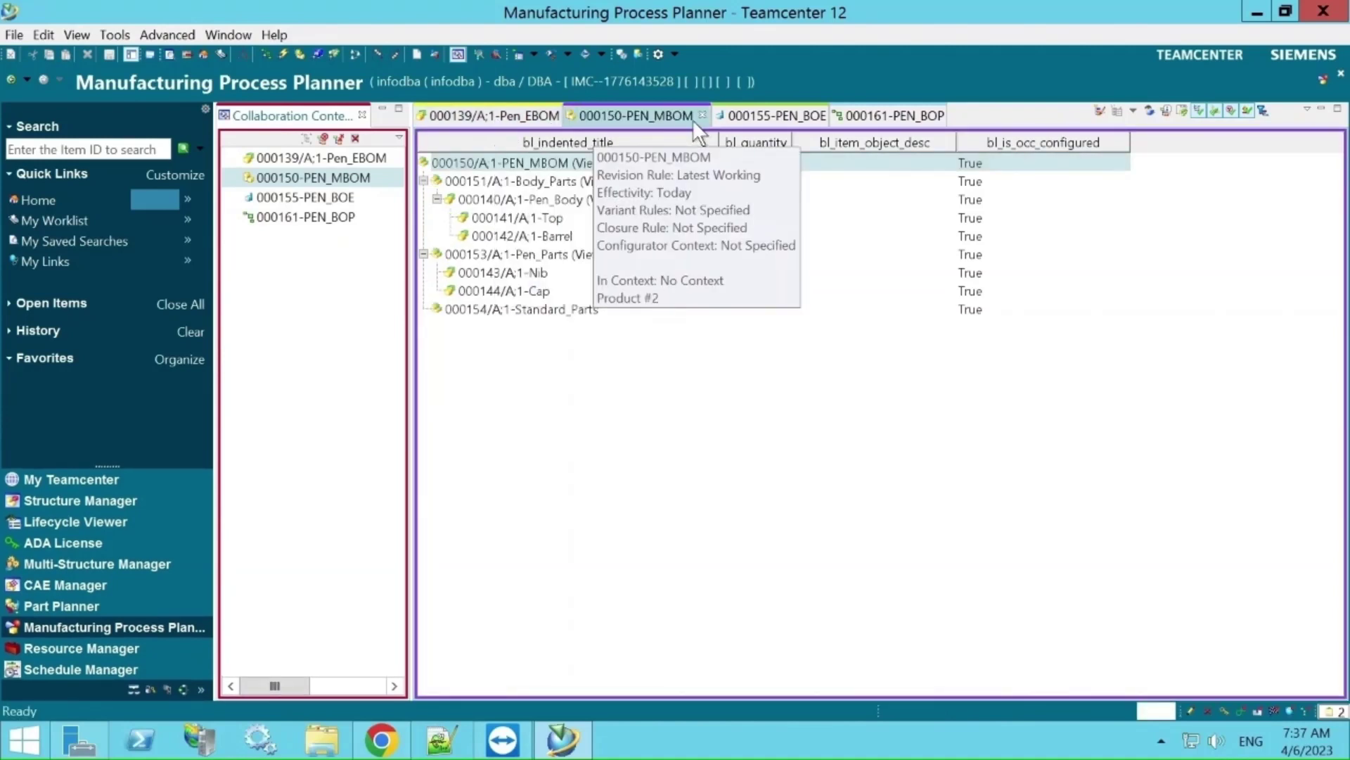
click(481, 114)
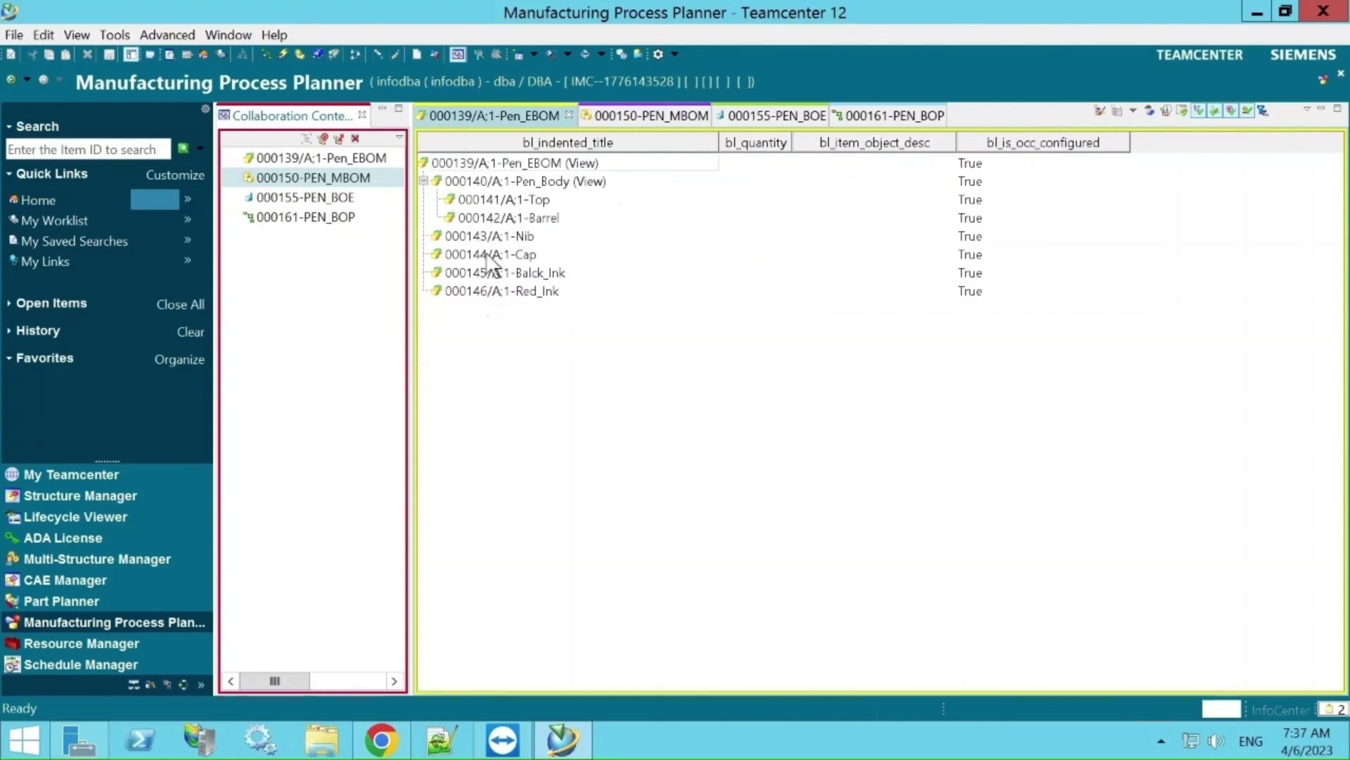
click(655, 114)
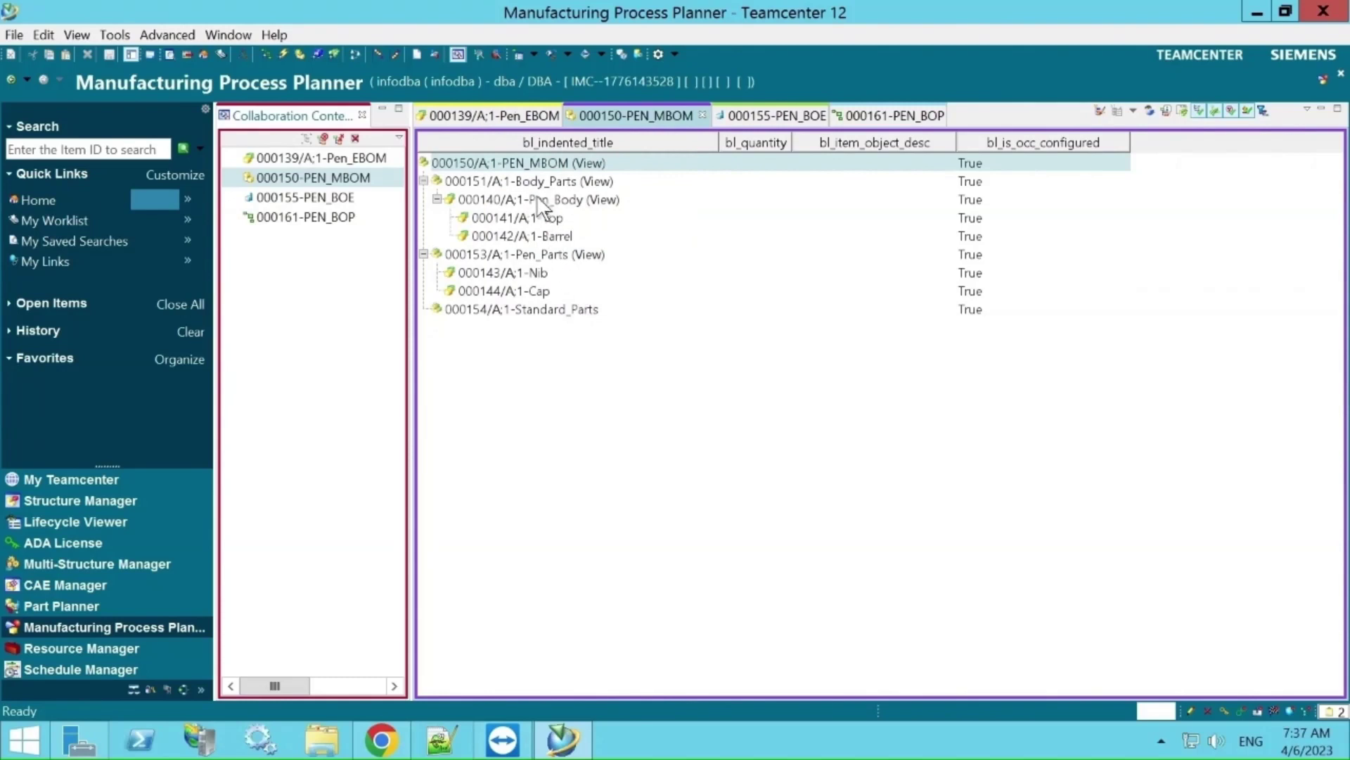
- Review Pen_Body and Body_Parts in PEN_MBOM against the PEN_BOE stations and Body_Assy_Process in PEN_BOP
click(548, 193)
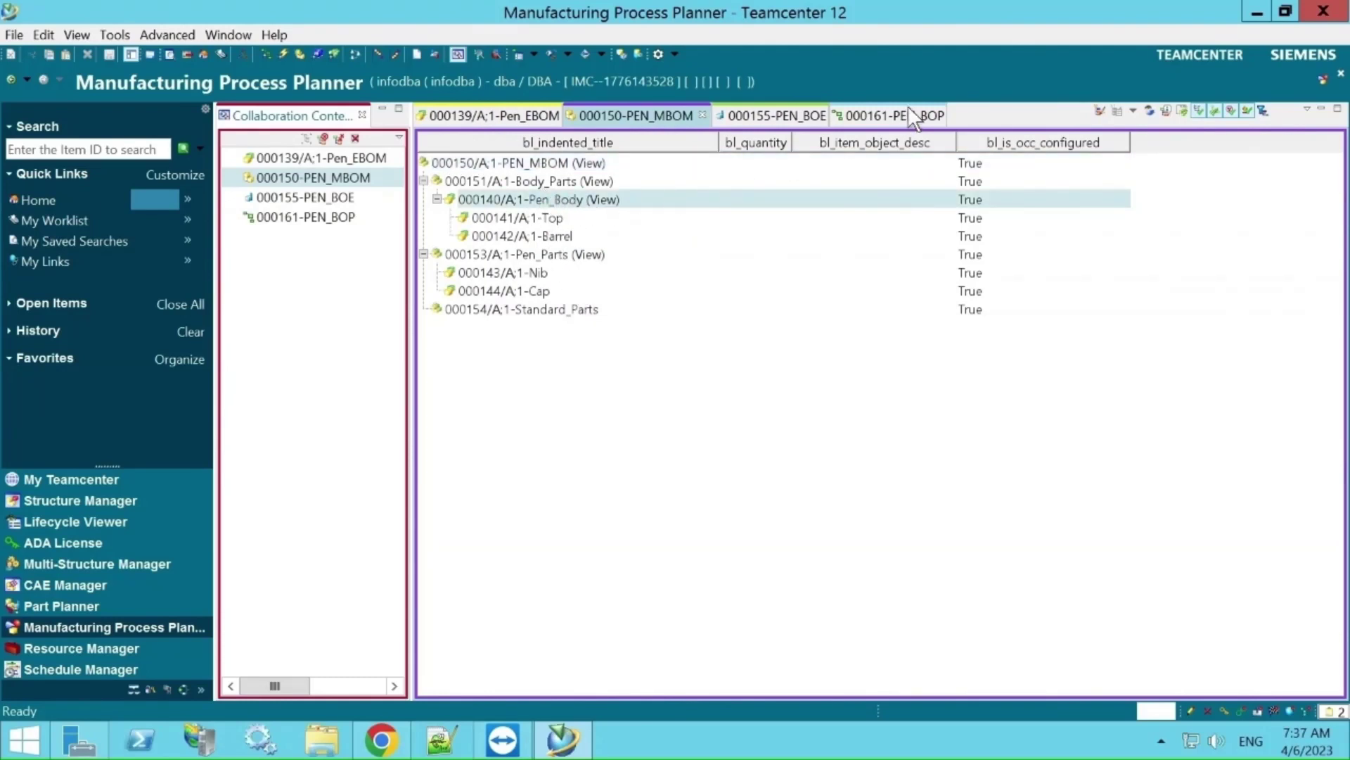
click(580, 181)
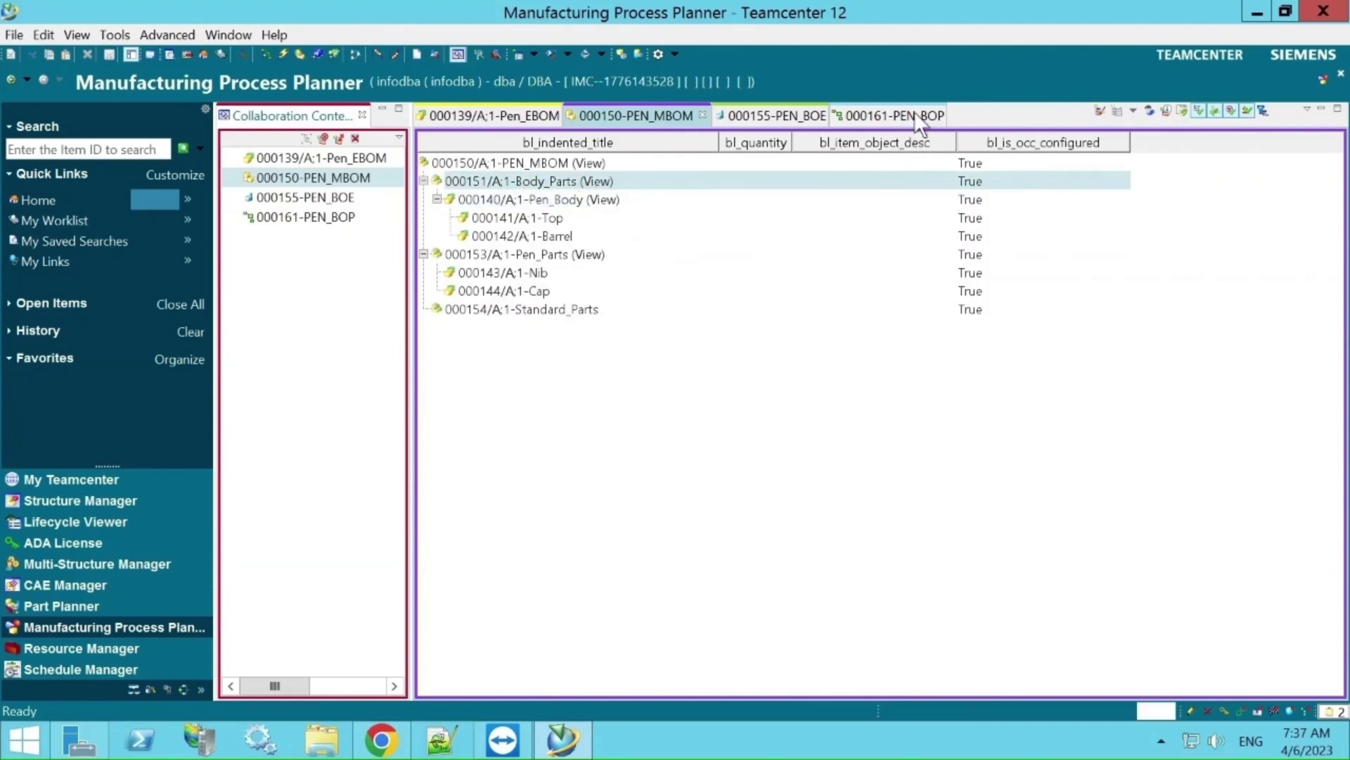
click(774, 117)
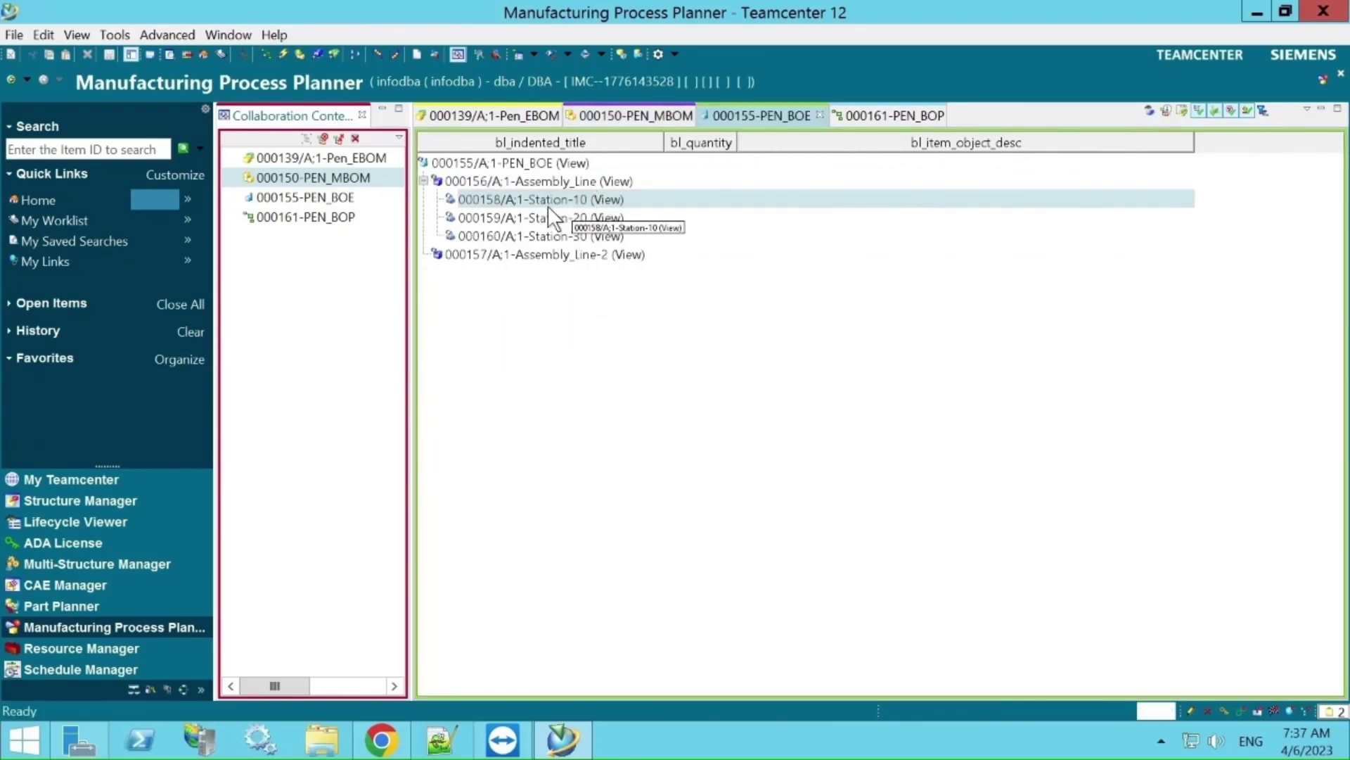
click(895, 113)
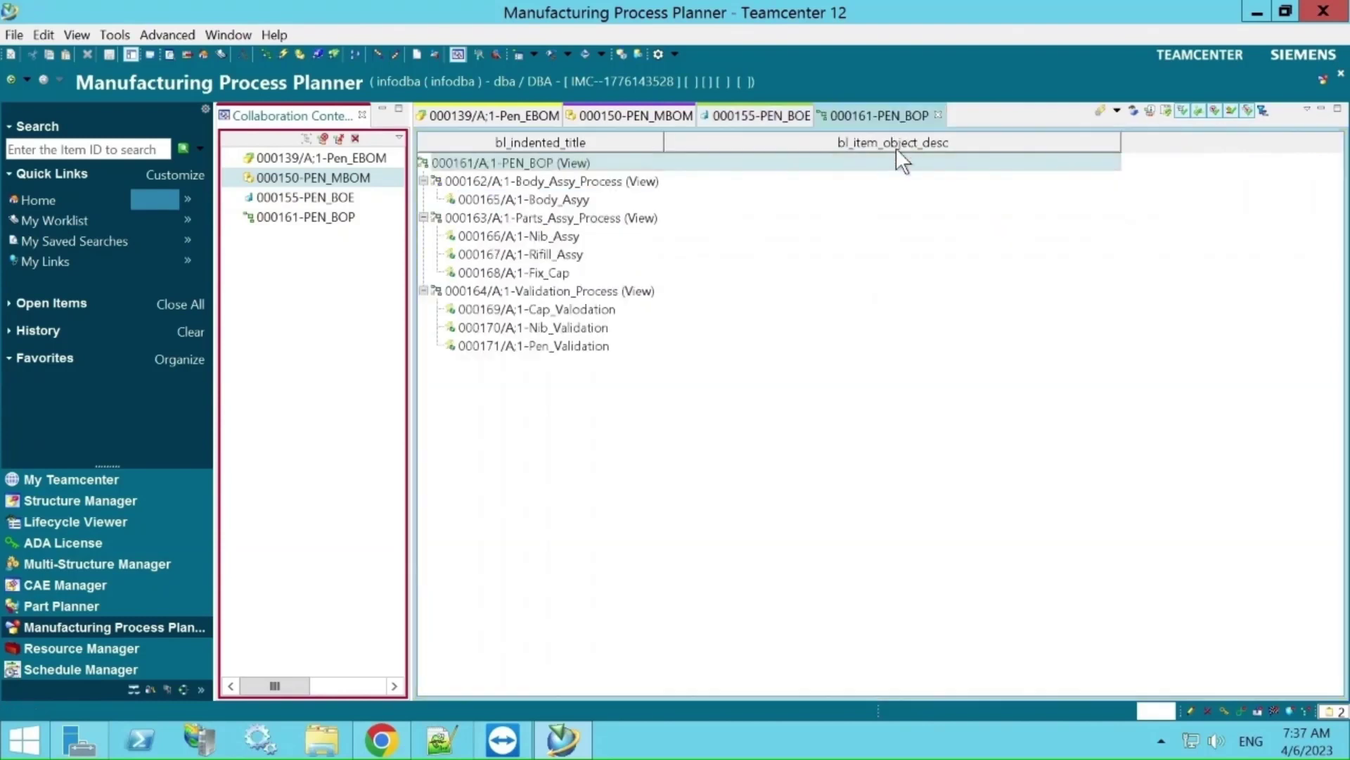
click(586, 182)
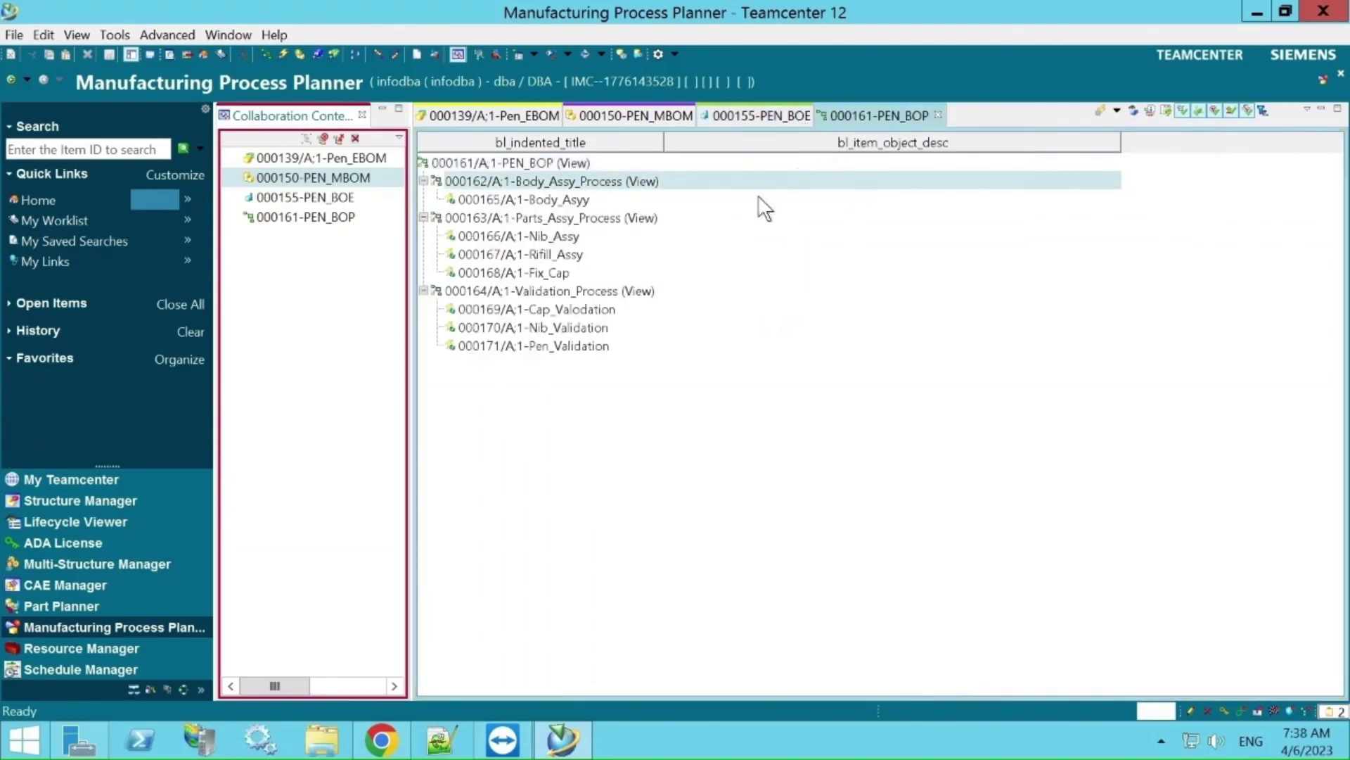
- Associate the top-level PEN_MBOM product as target of the PEN_BOP process and return to the PEN_BOP structure
click(546, 164)
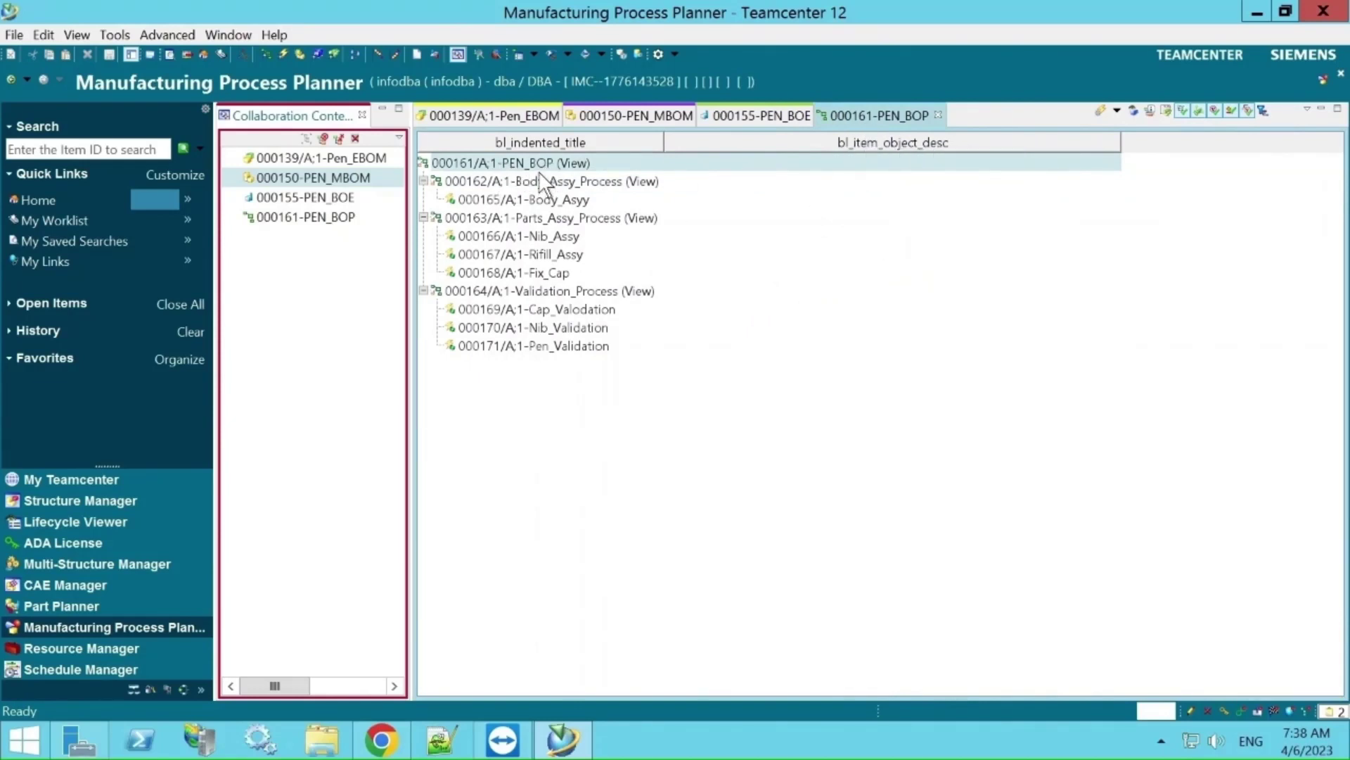
click(116, 34)
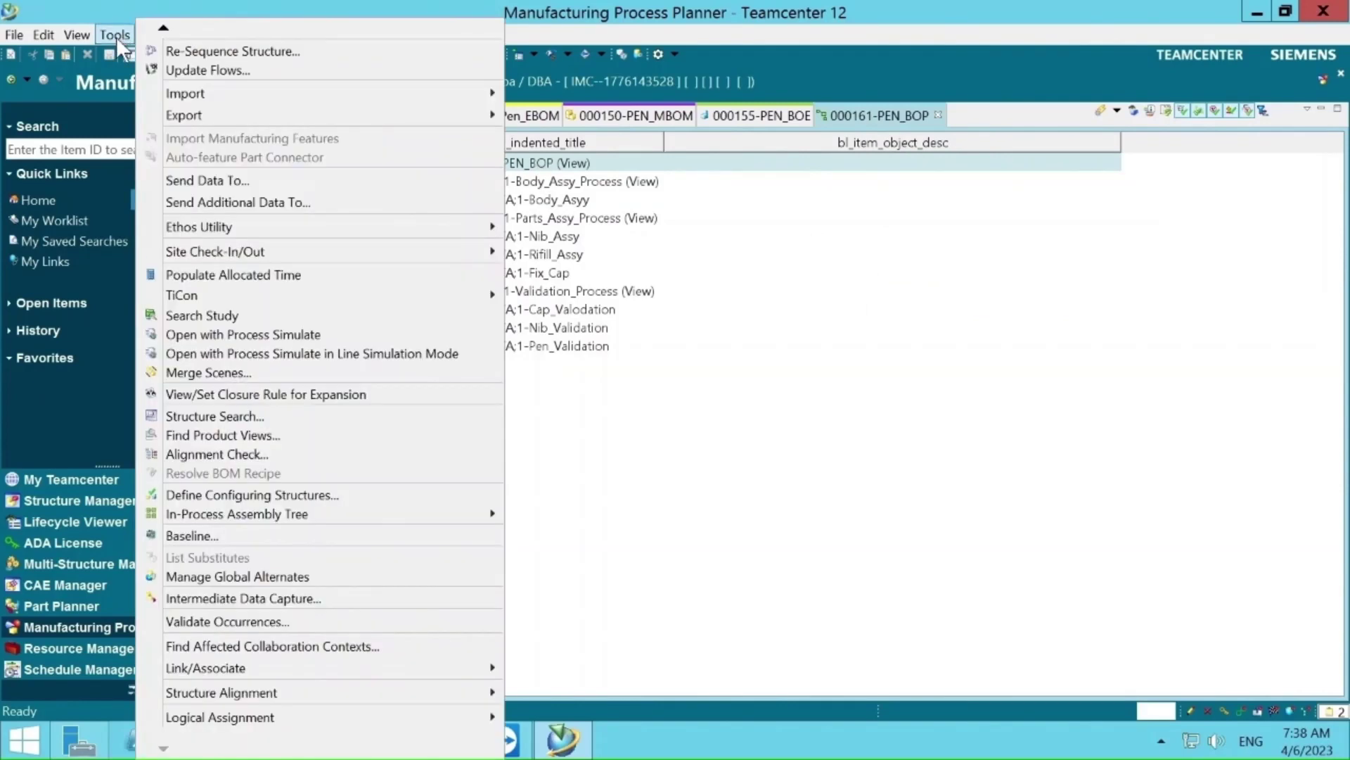
mouse_move(214, 671)
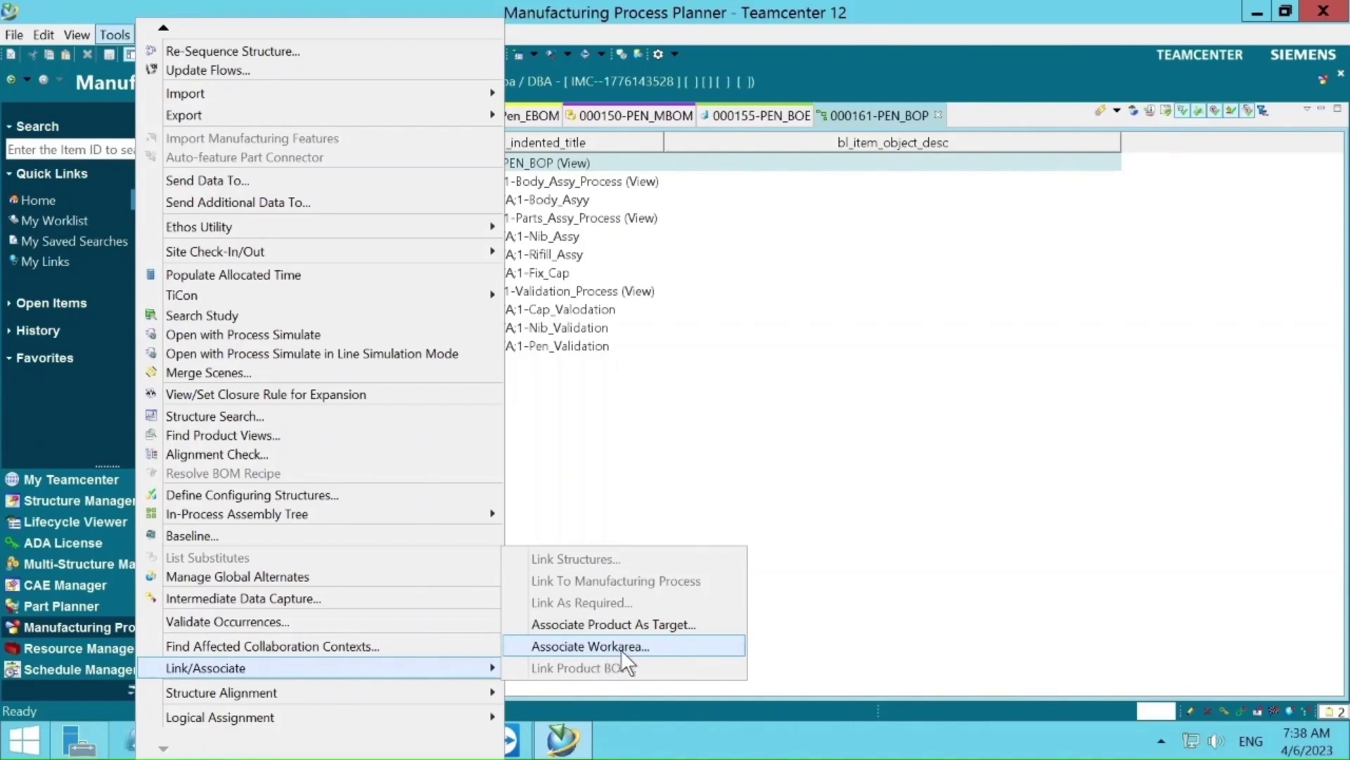
click(654, 628)
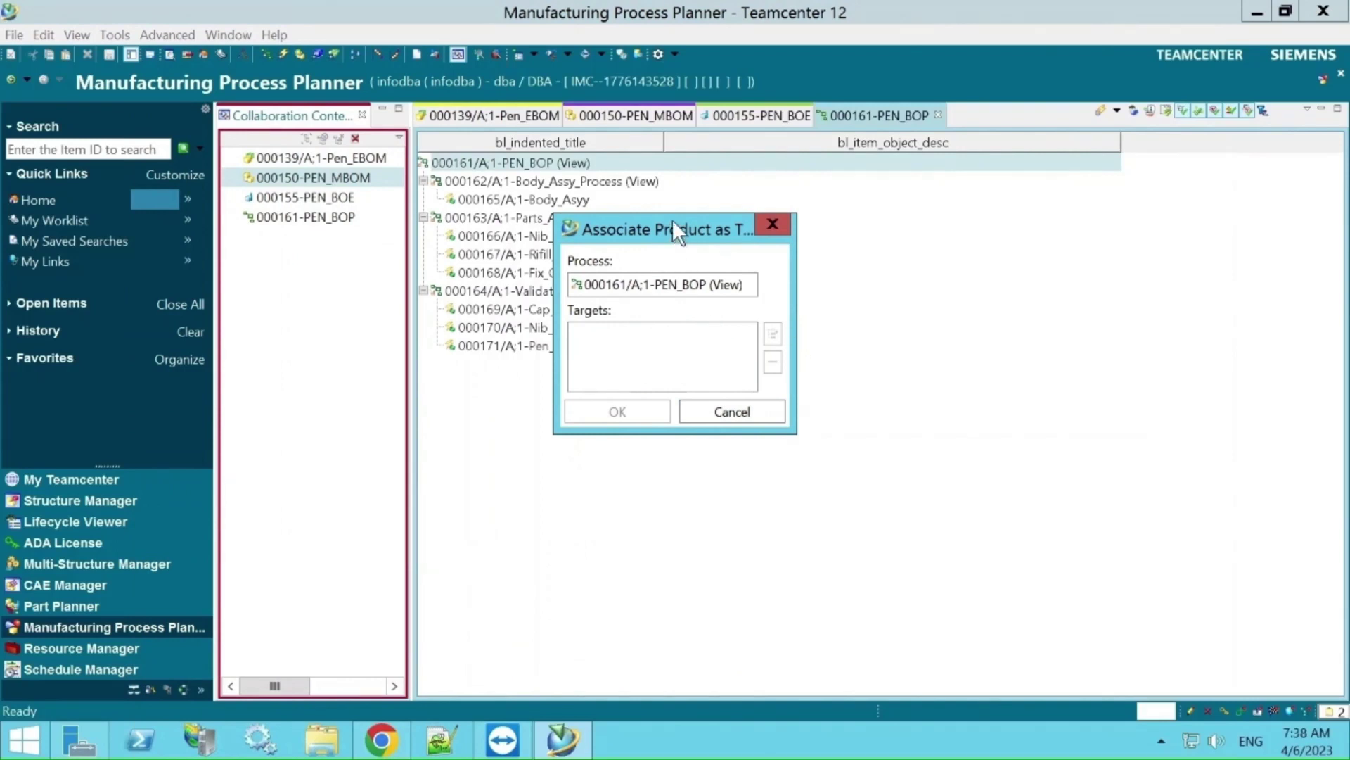
drag(677, 225, 700, 268)
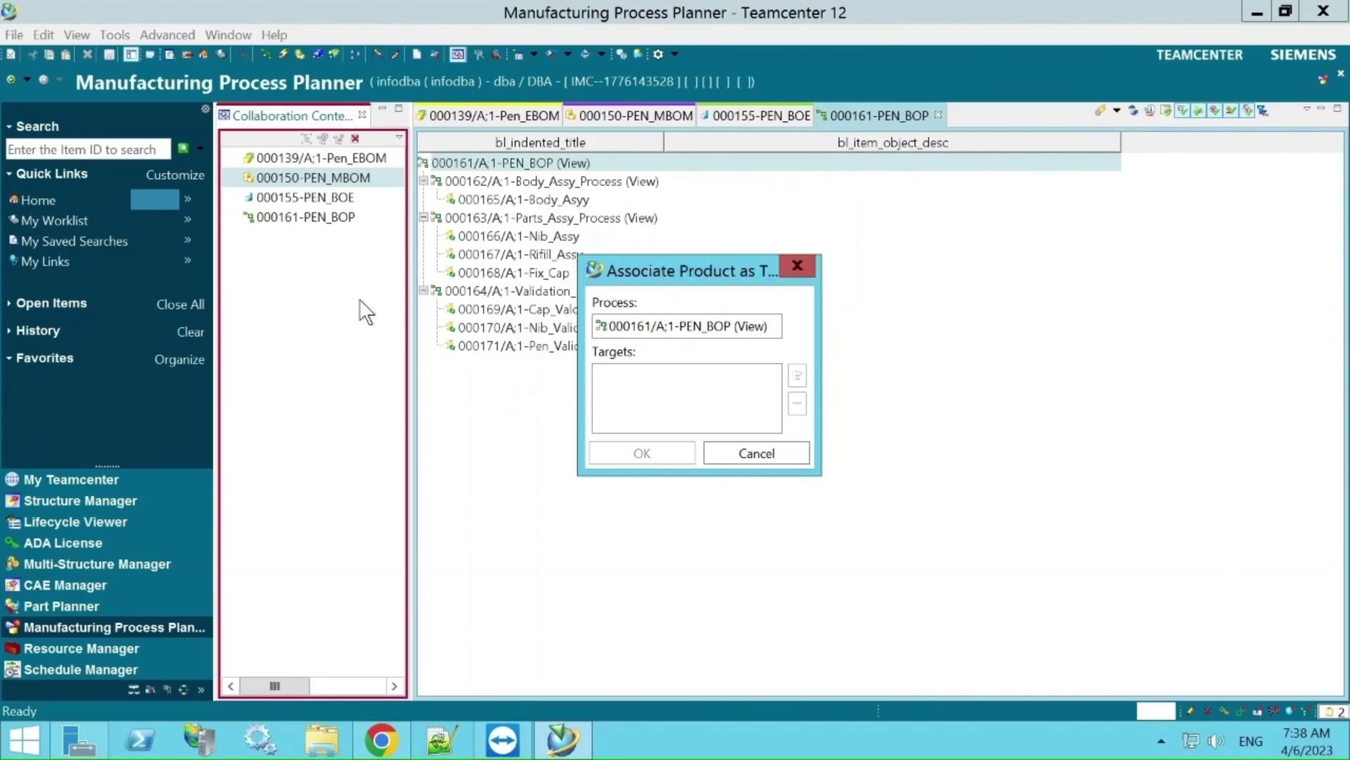
click(318, 175)
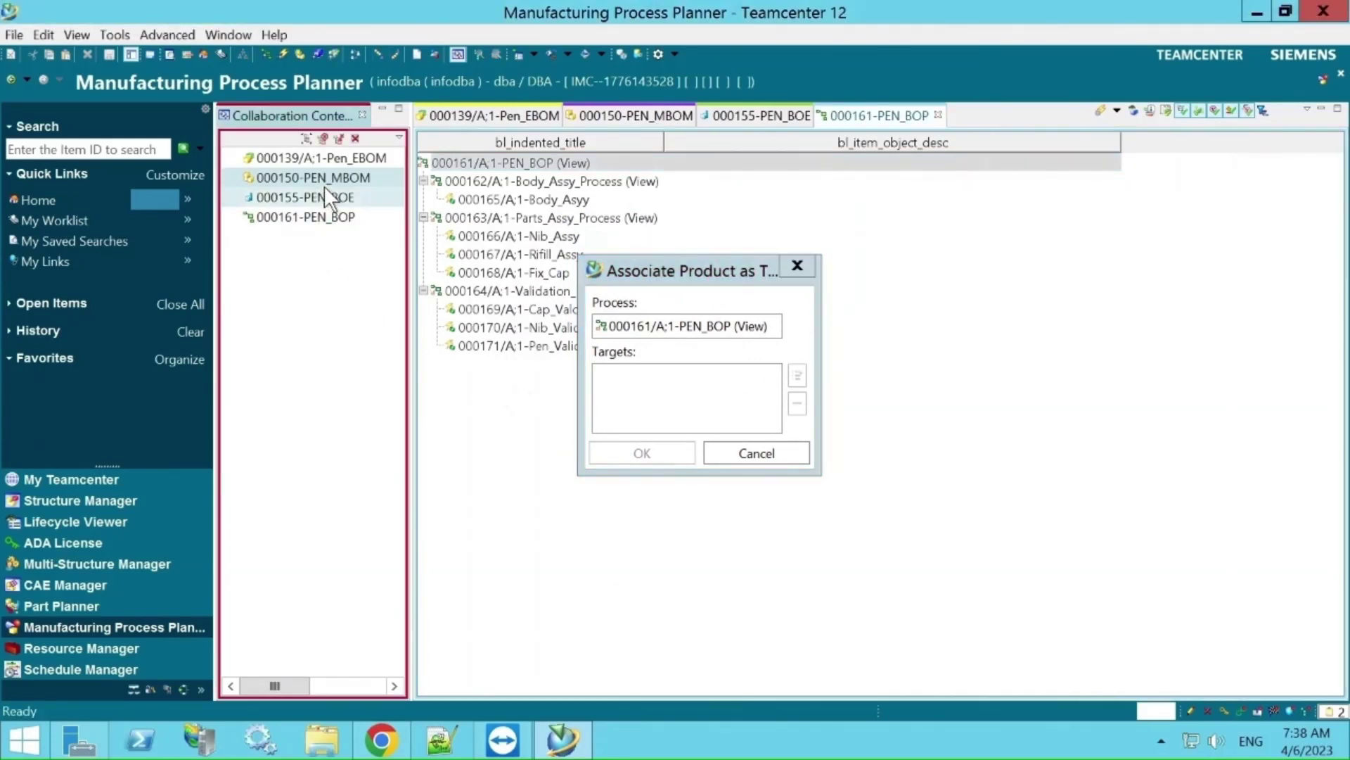
click(305, 138)
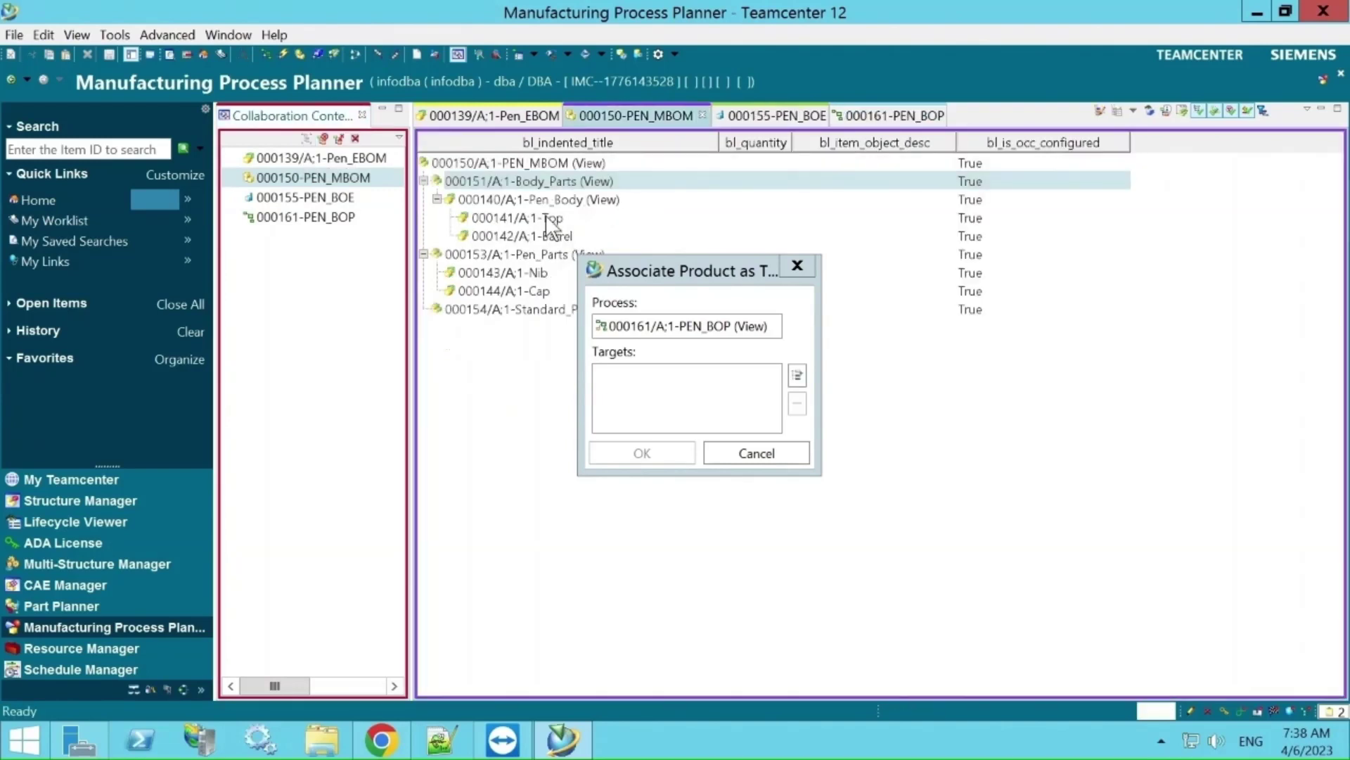
click(525, 169)
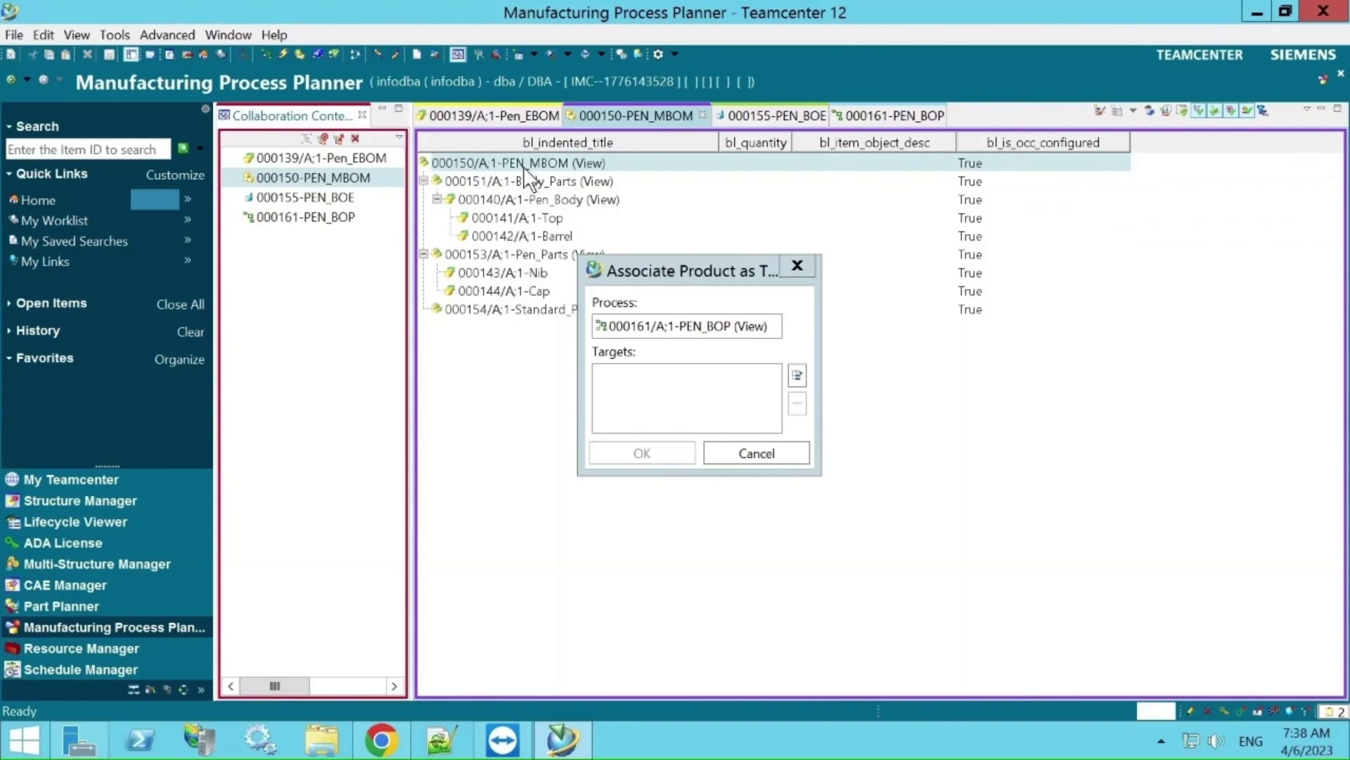
click(801, 375)
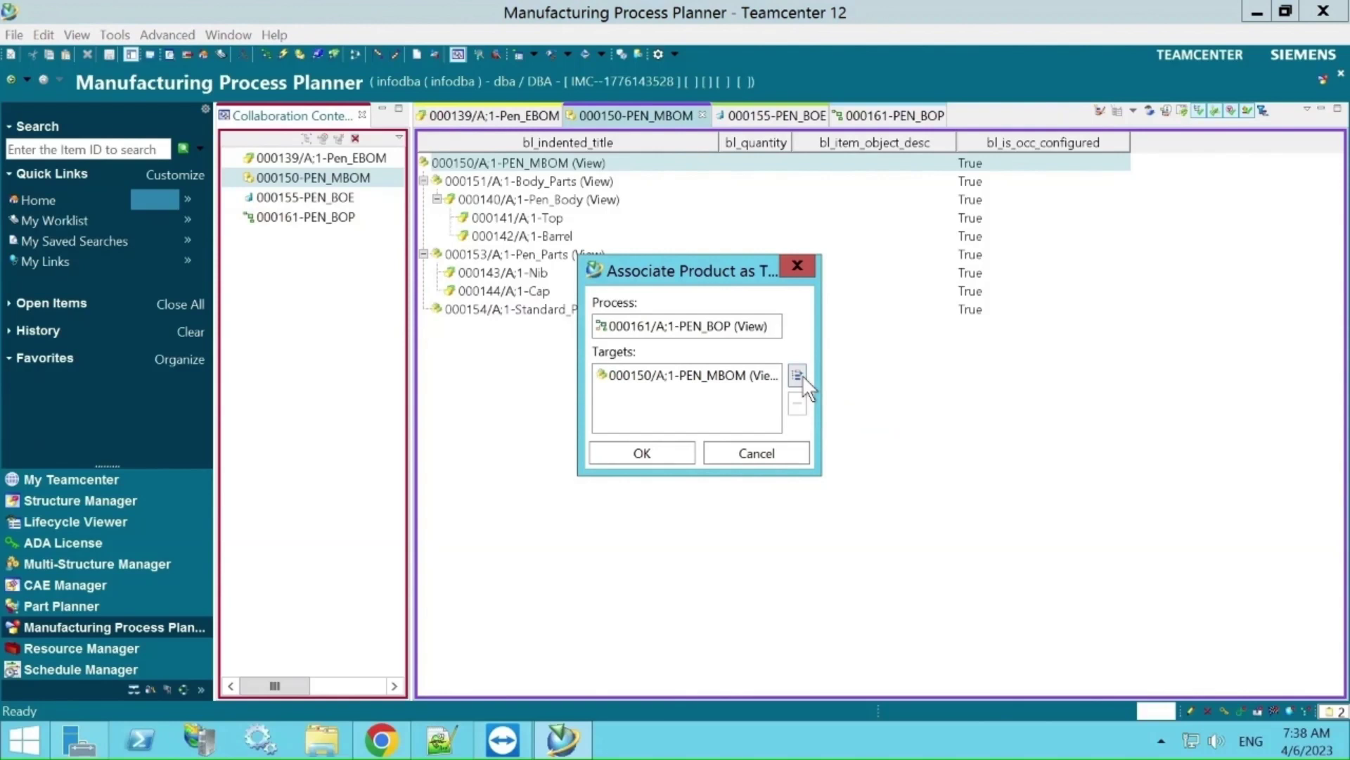
click(660, 457)
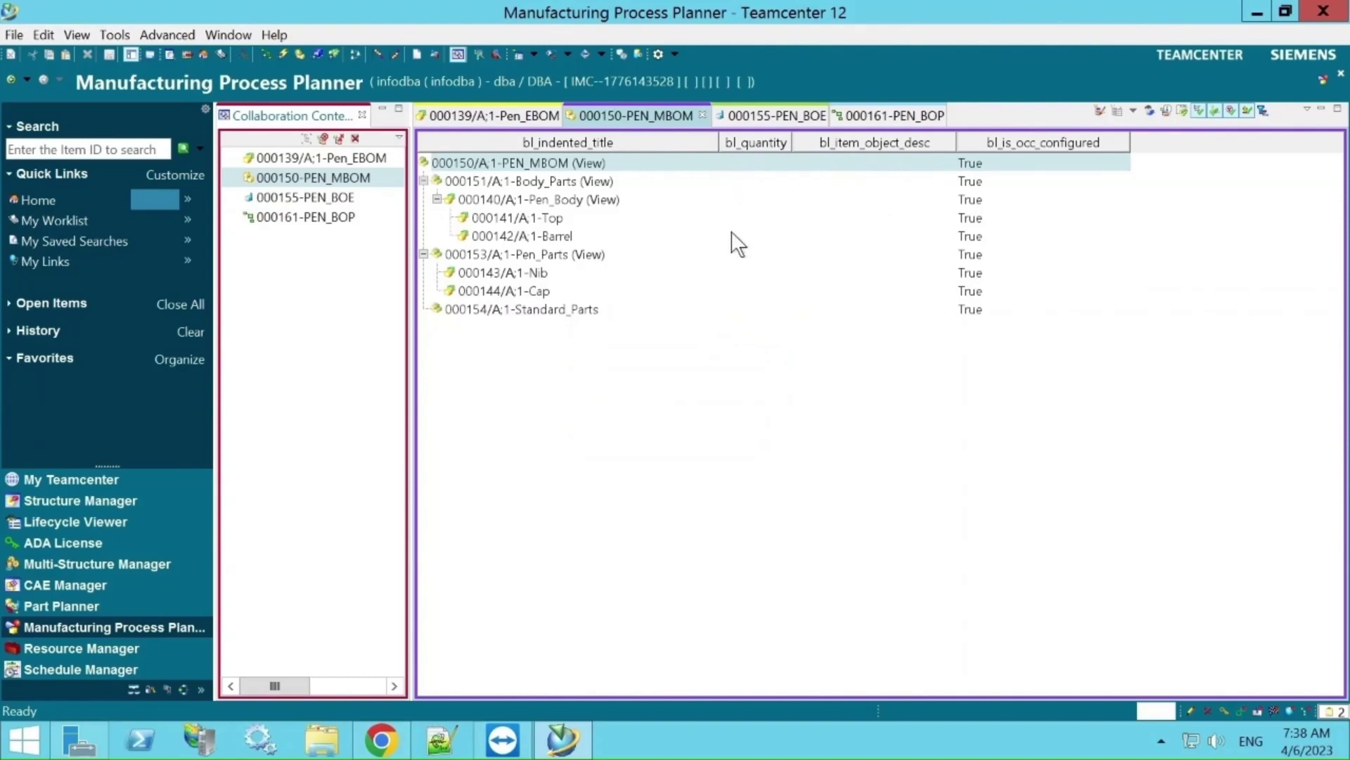
click(897, 115)
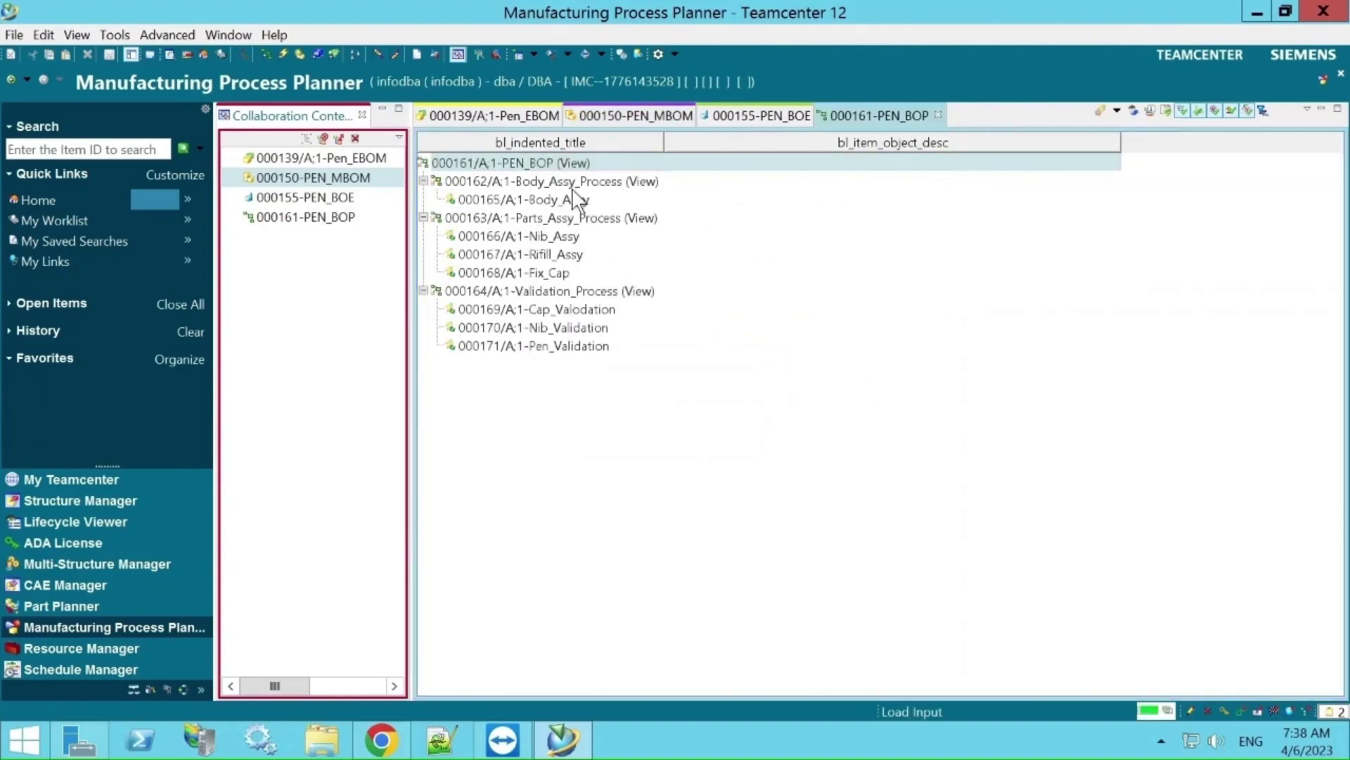
- Associate the top-level PEN_BOE plant as work area of the PEN_BOP process
click(114, 35)
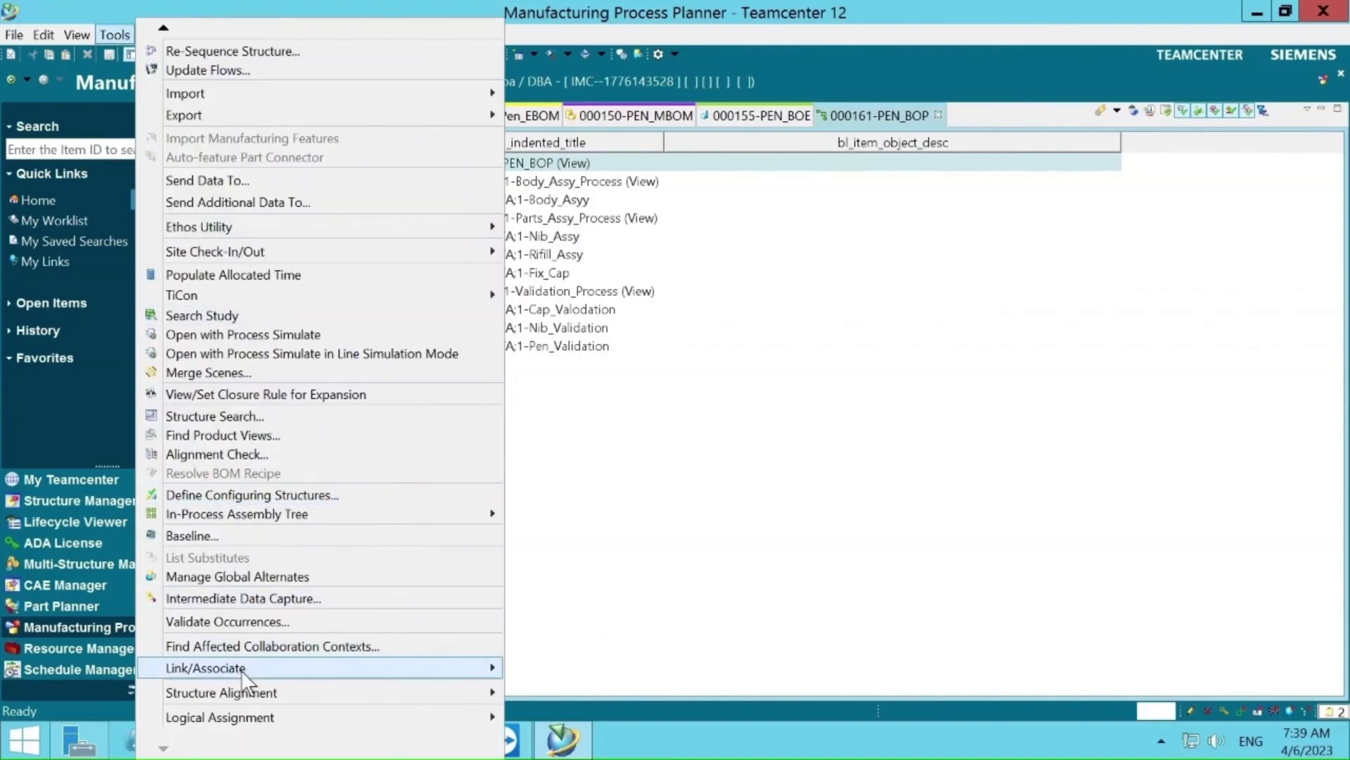
mouse_move(239, 670)
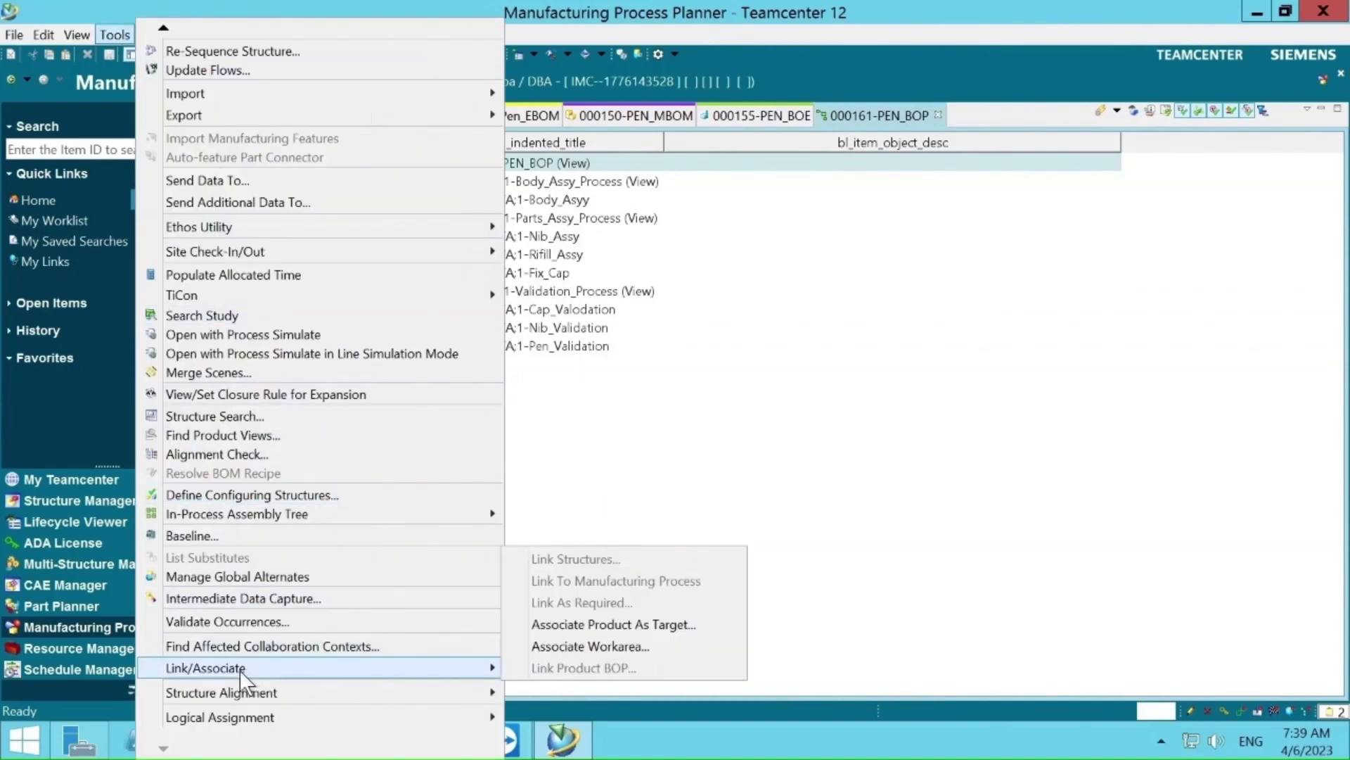
click(606, 645)
drag(657, 234, 743, 248)
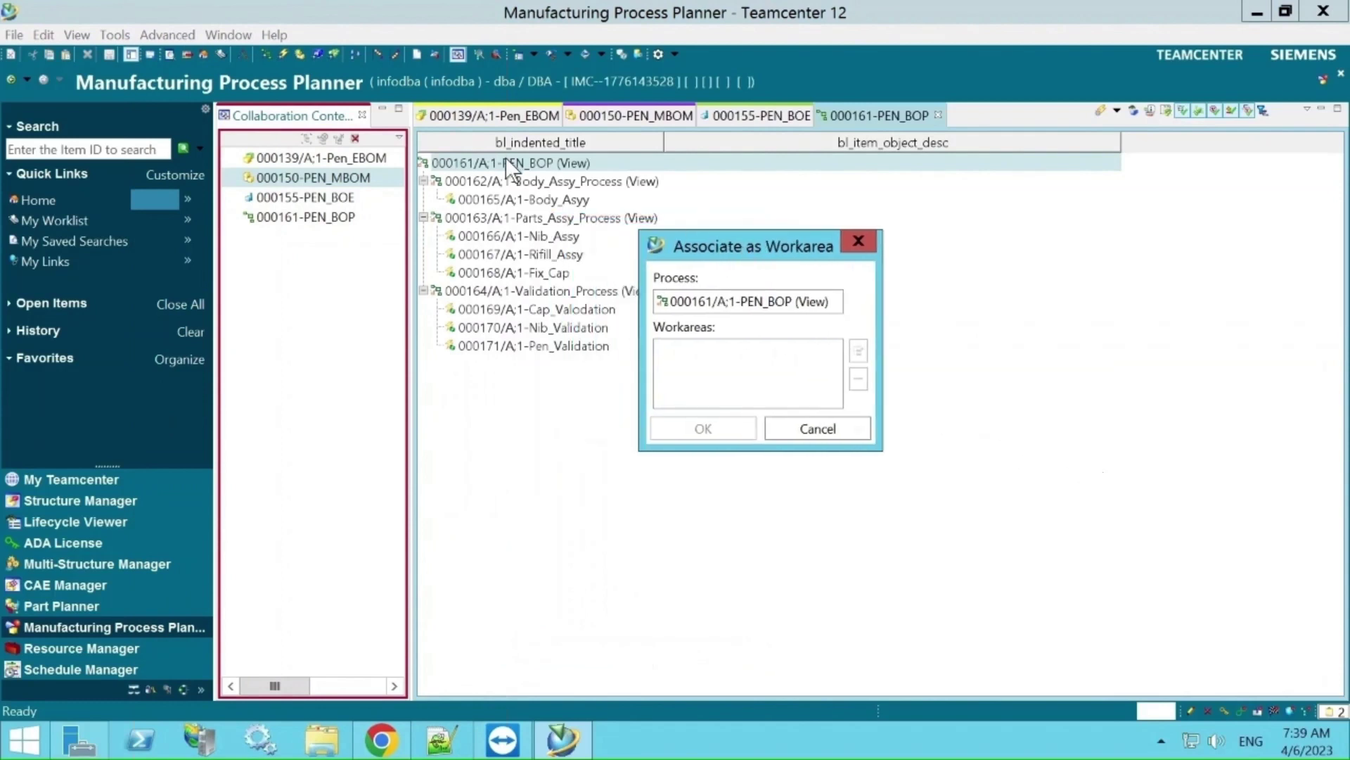
click(326, 197)
click(306, 138)
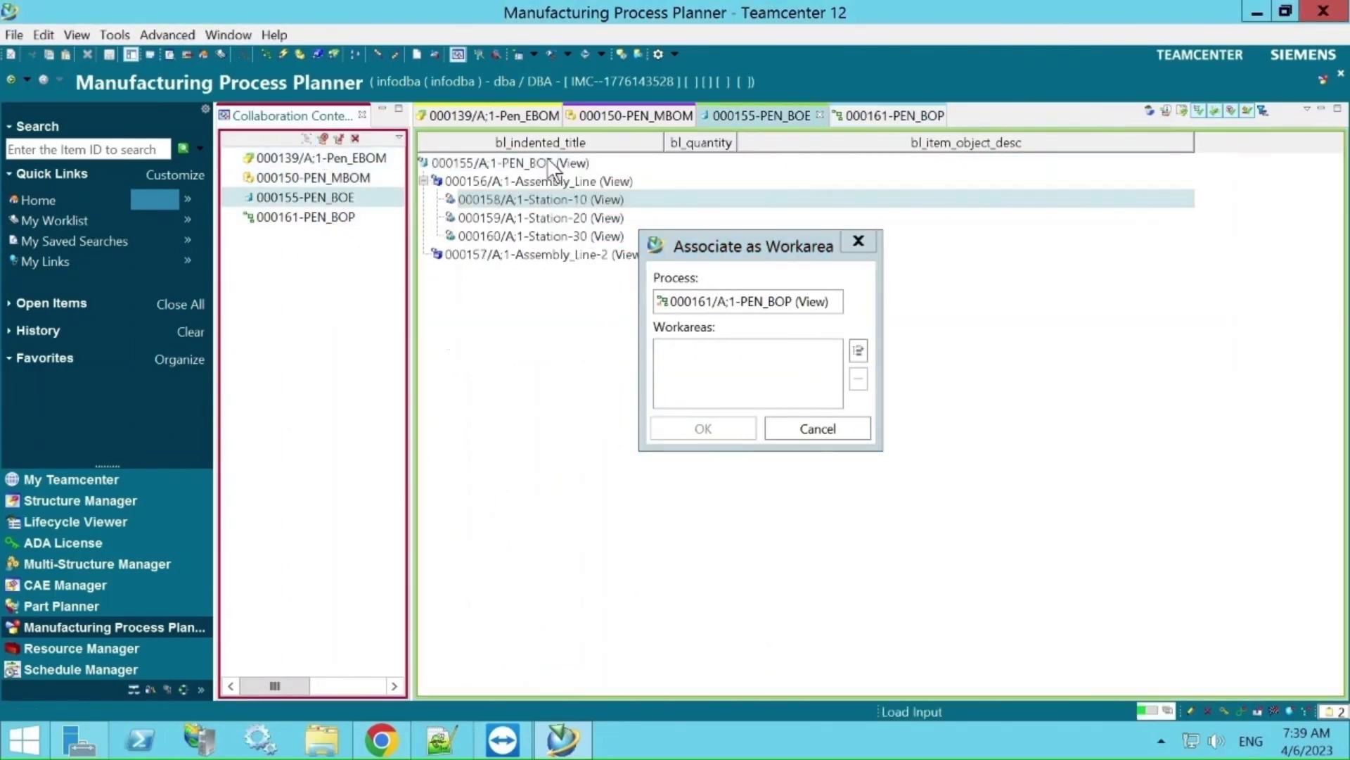
click(859, 348)
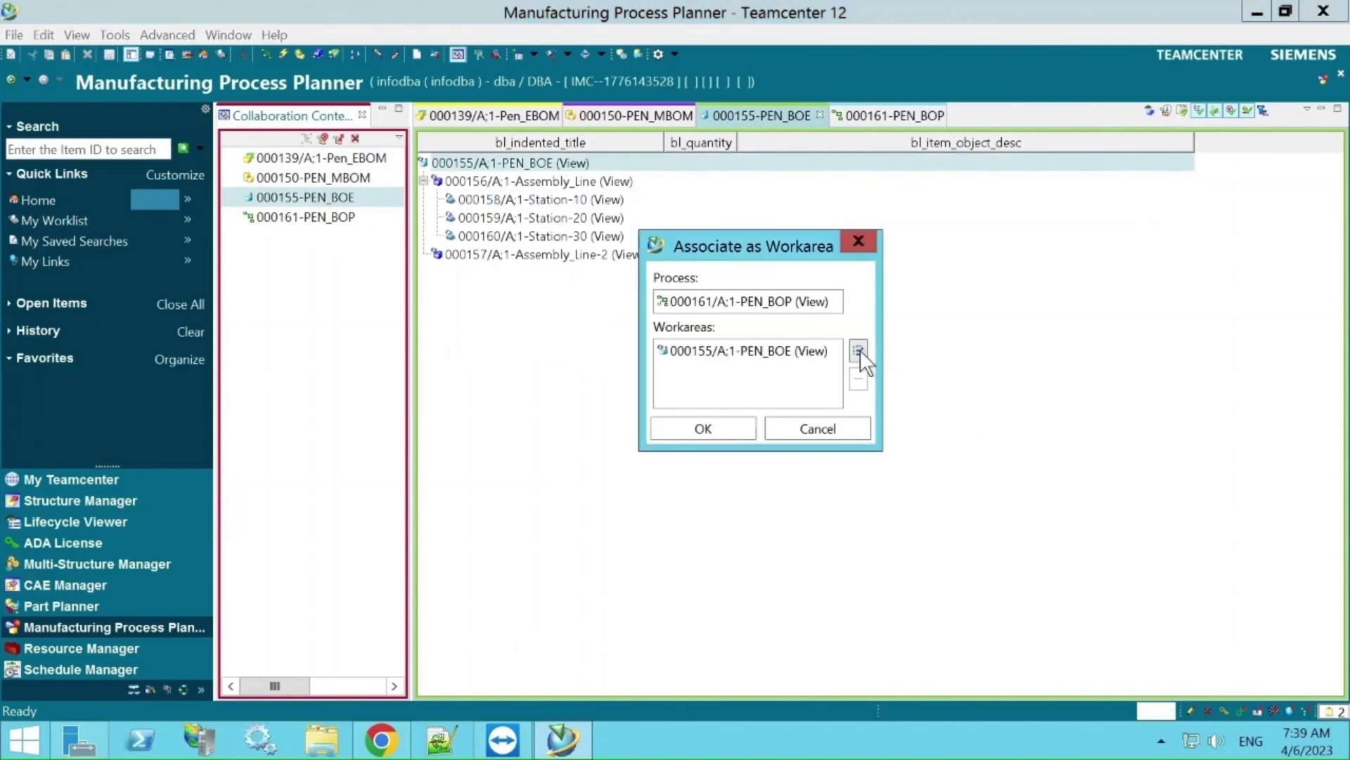
click(716, 428)
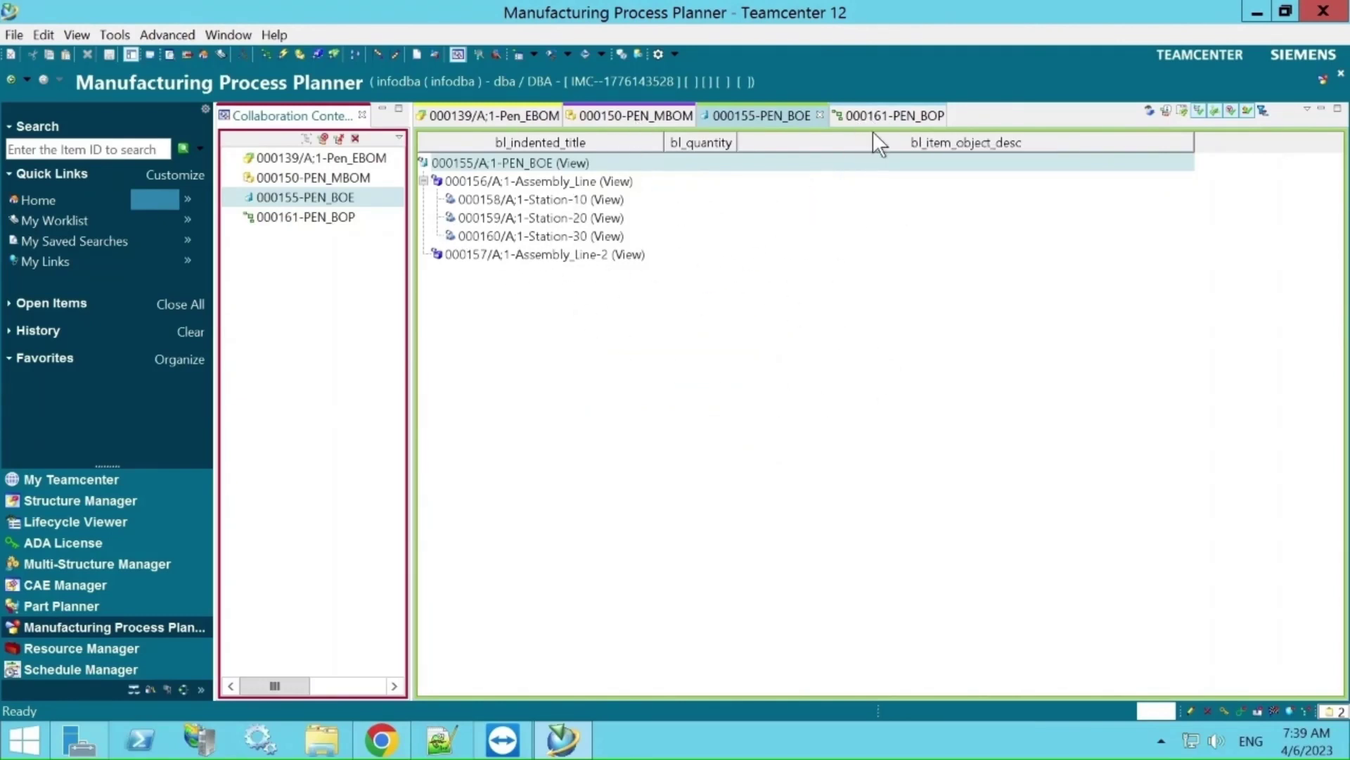
- Copy Body_Parts from PEN_MBOM into the Body_Asyy operation of PEN_BOP and expand the operation
click(647, 115)
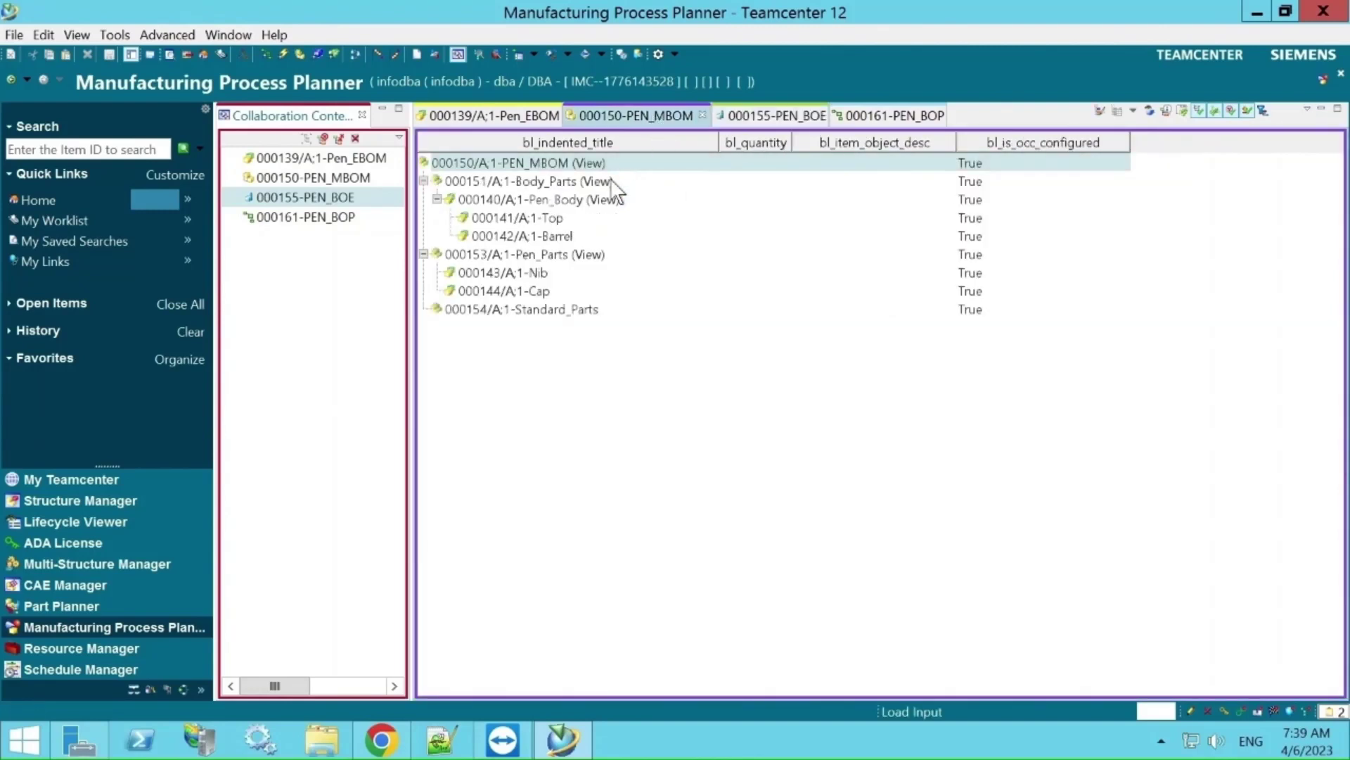
click(542, 180)
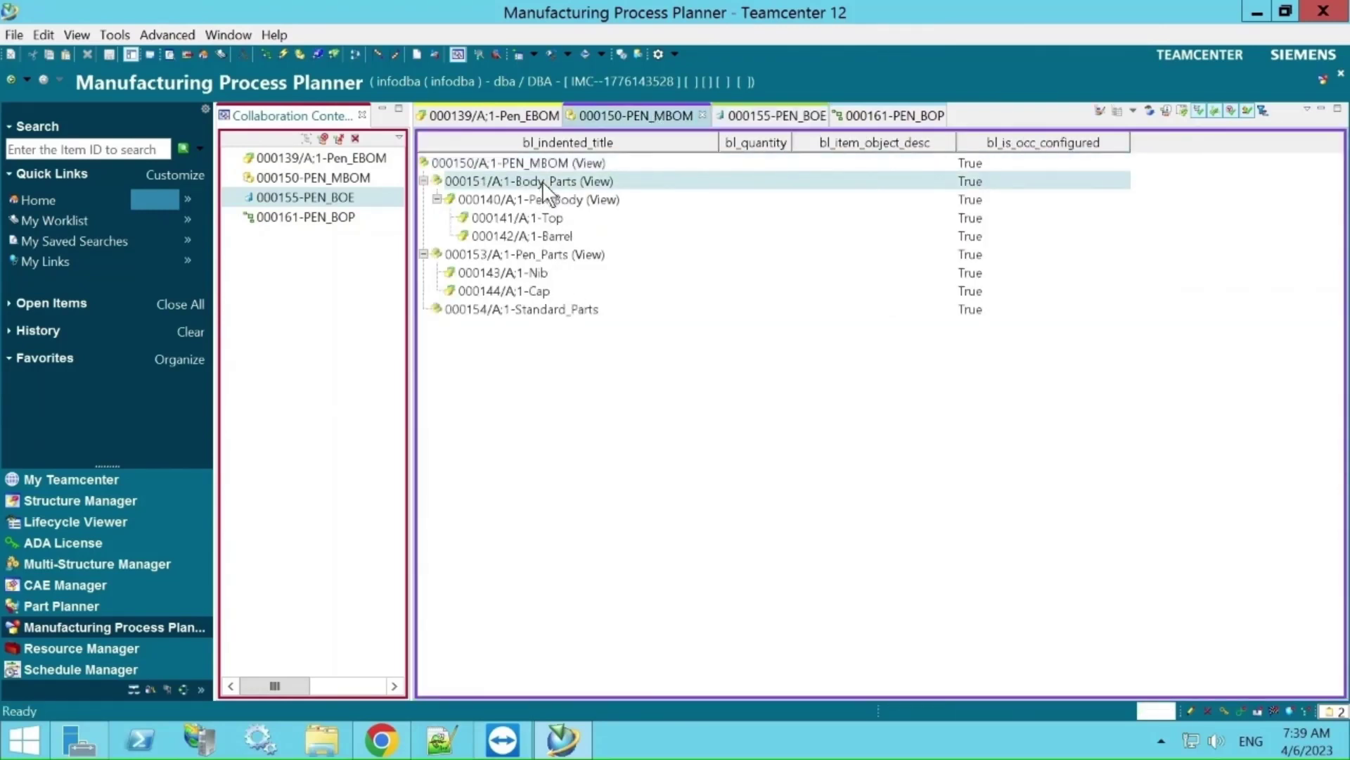
right_click(542, 180)
click(589, 77)
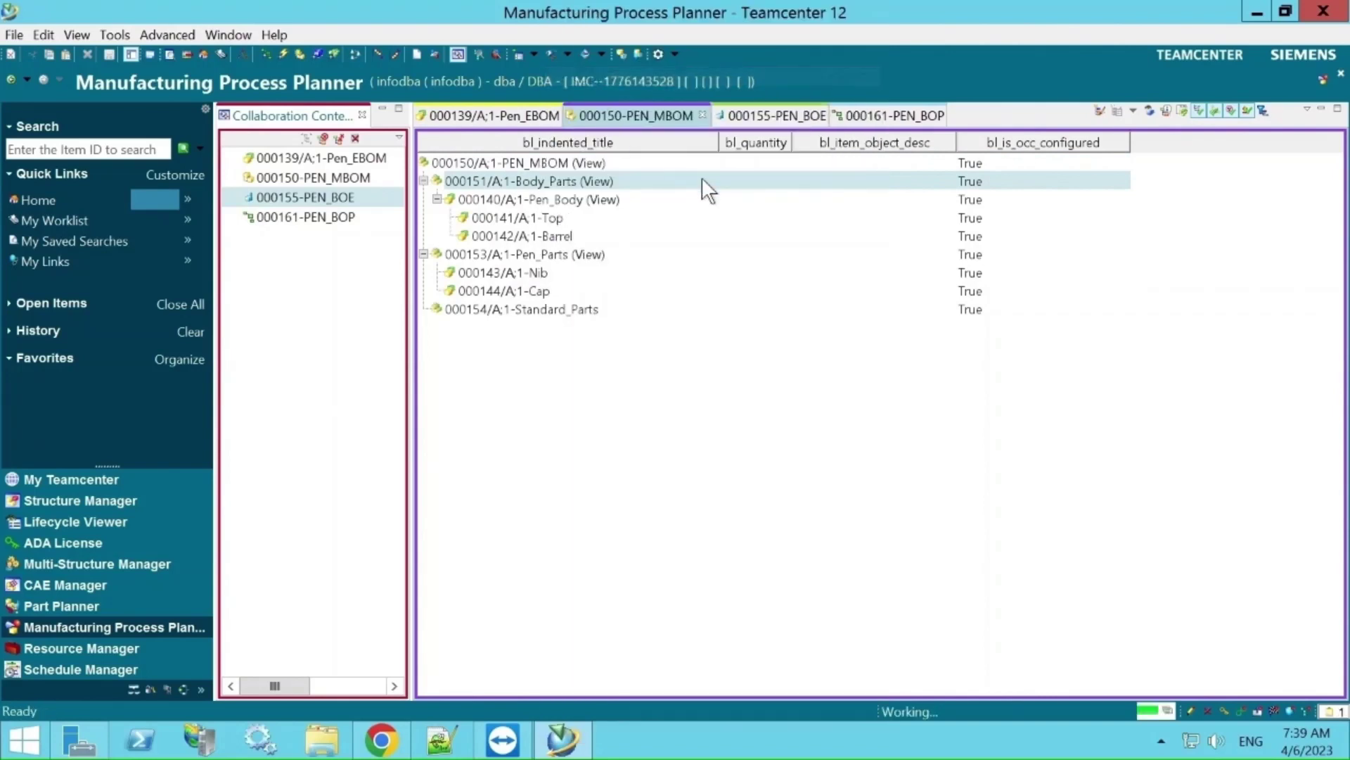
click(900, 115)
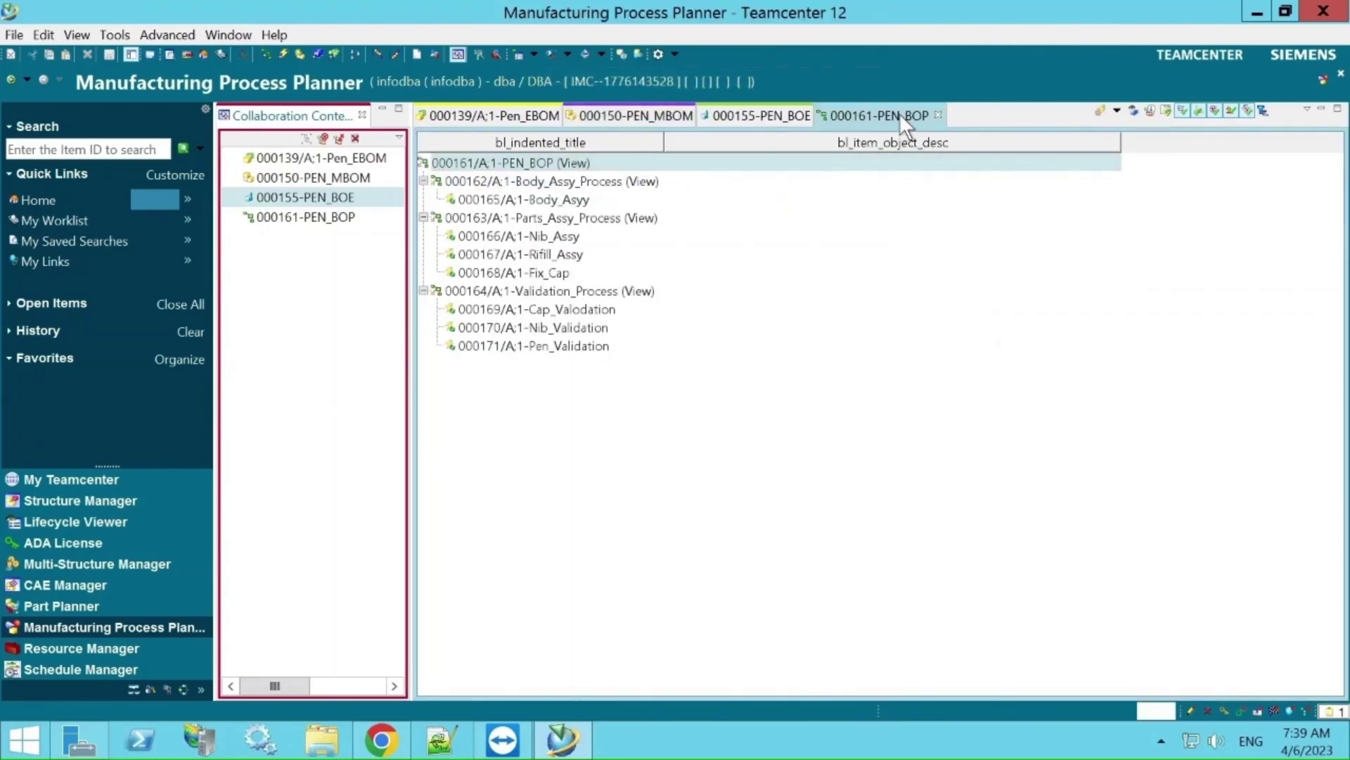
click(559, 197)
right_click(560, 194)
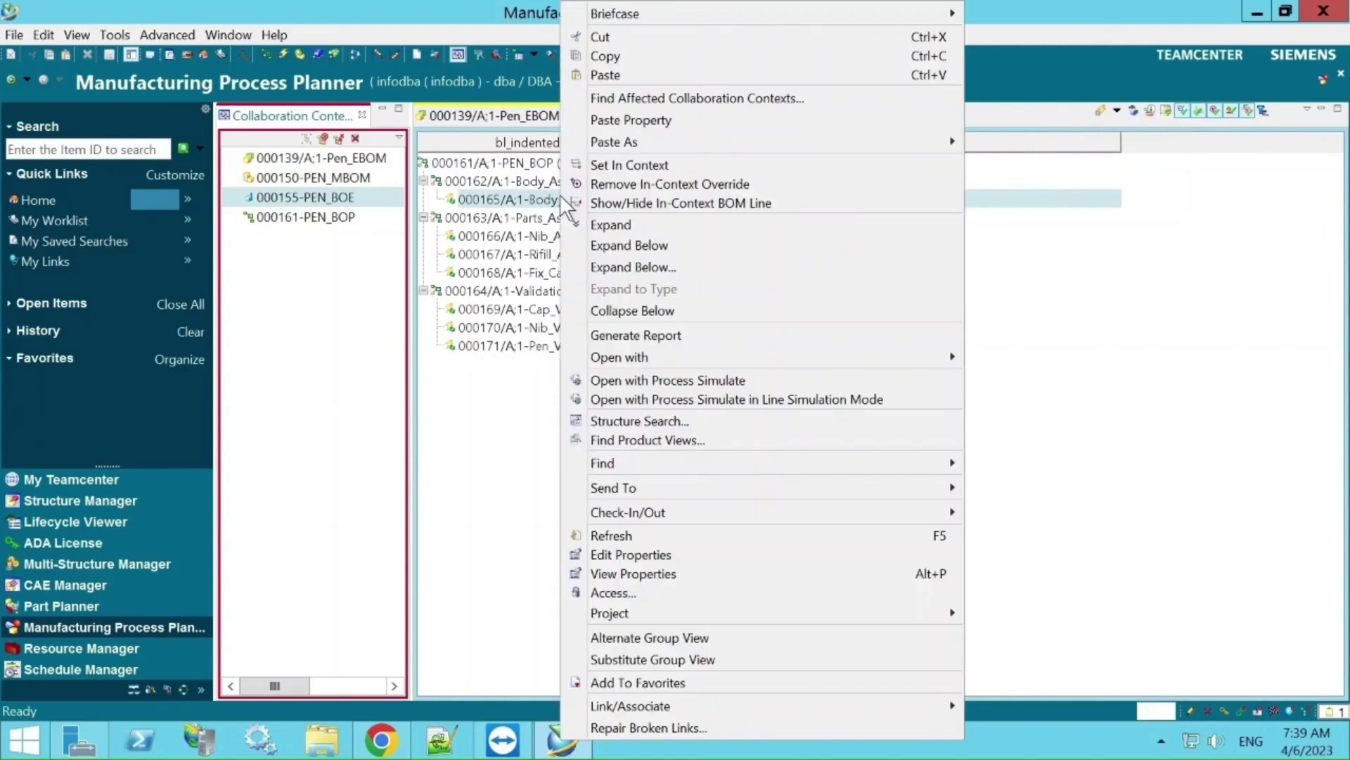
click(610, 73)
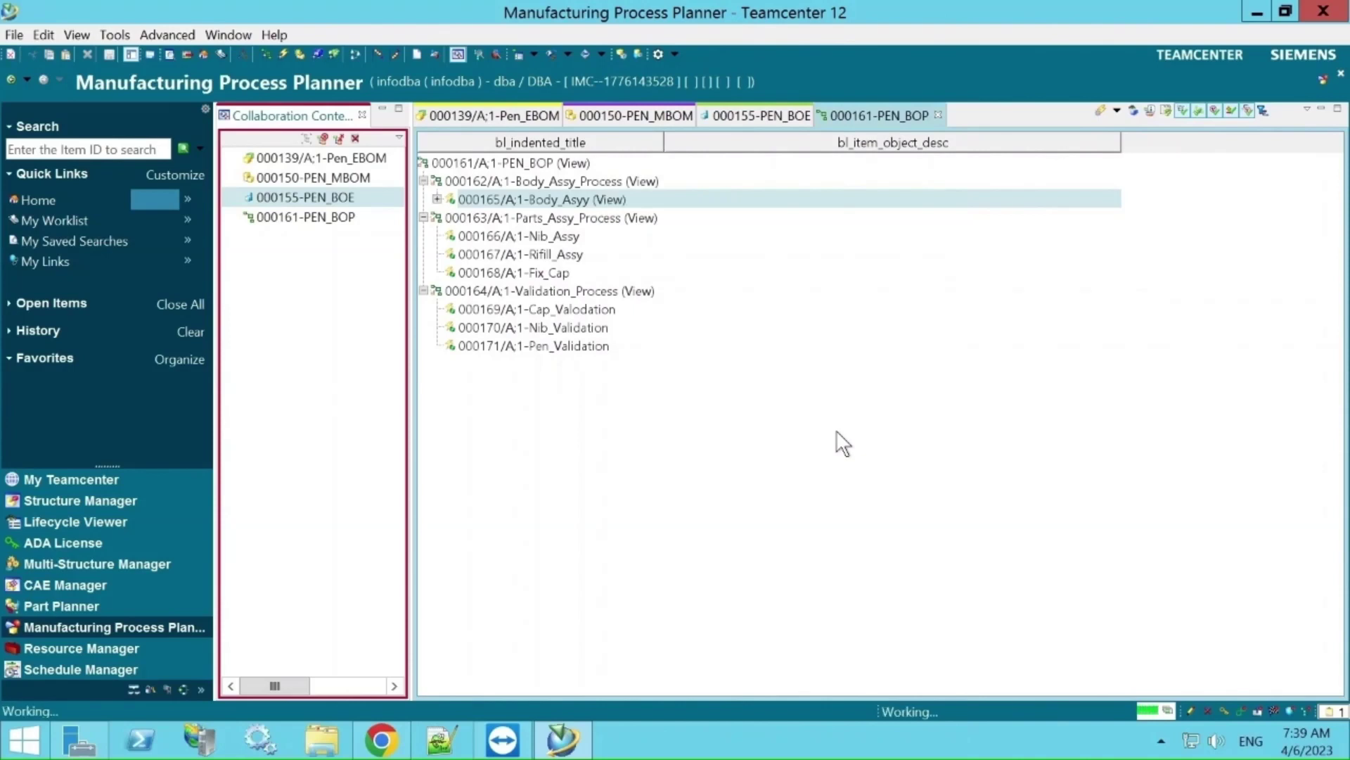
click(436, 199)
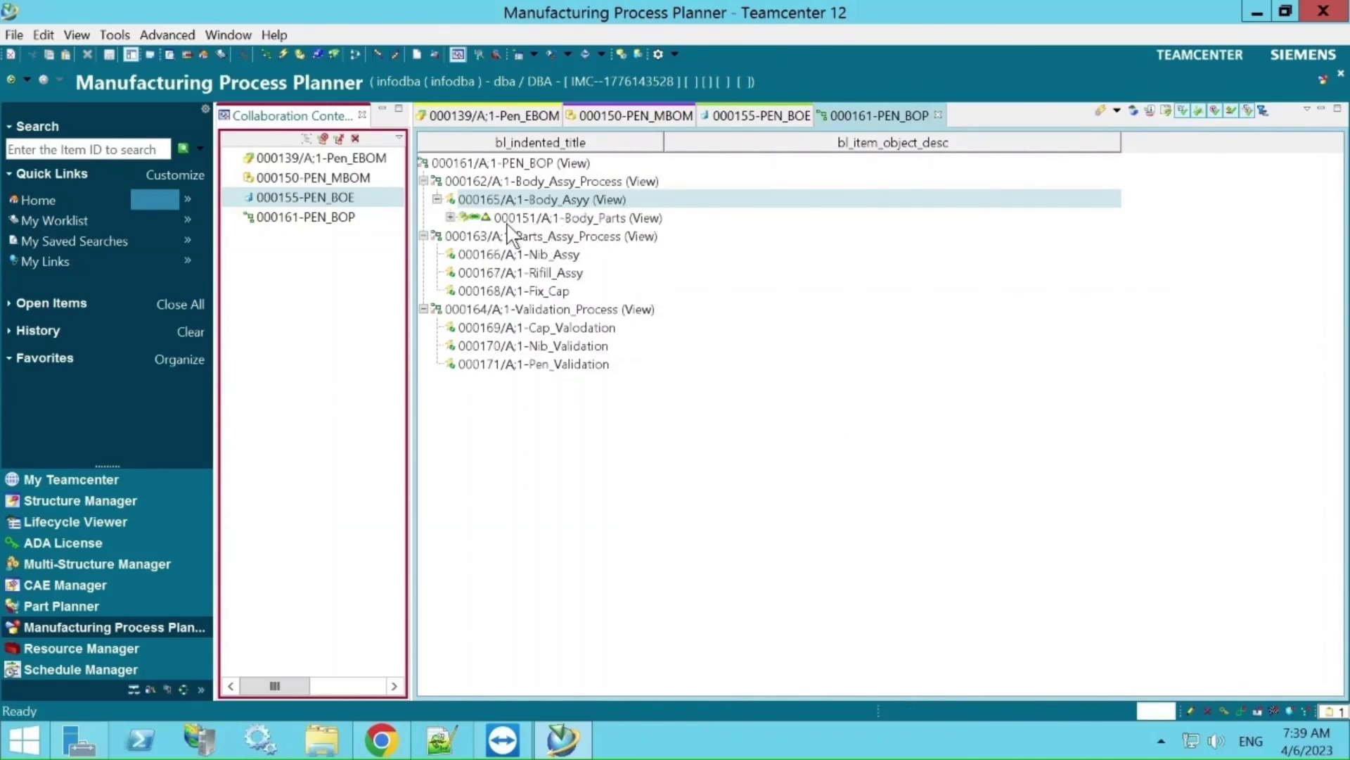
- Copy Station-10 from PEN_BOE into the Body_Asyy operation under Body_Assy_Process in PEN_BOP
click(771, 117)
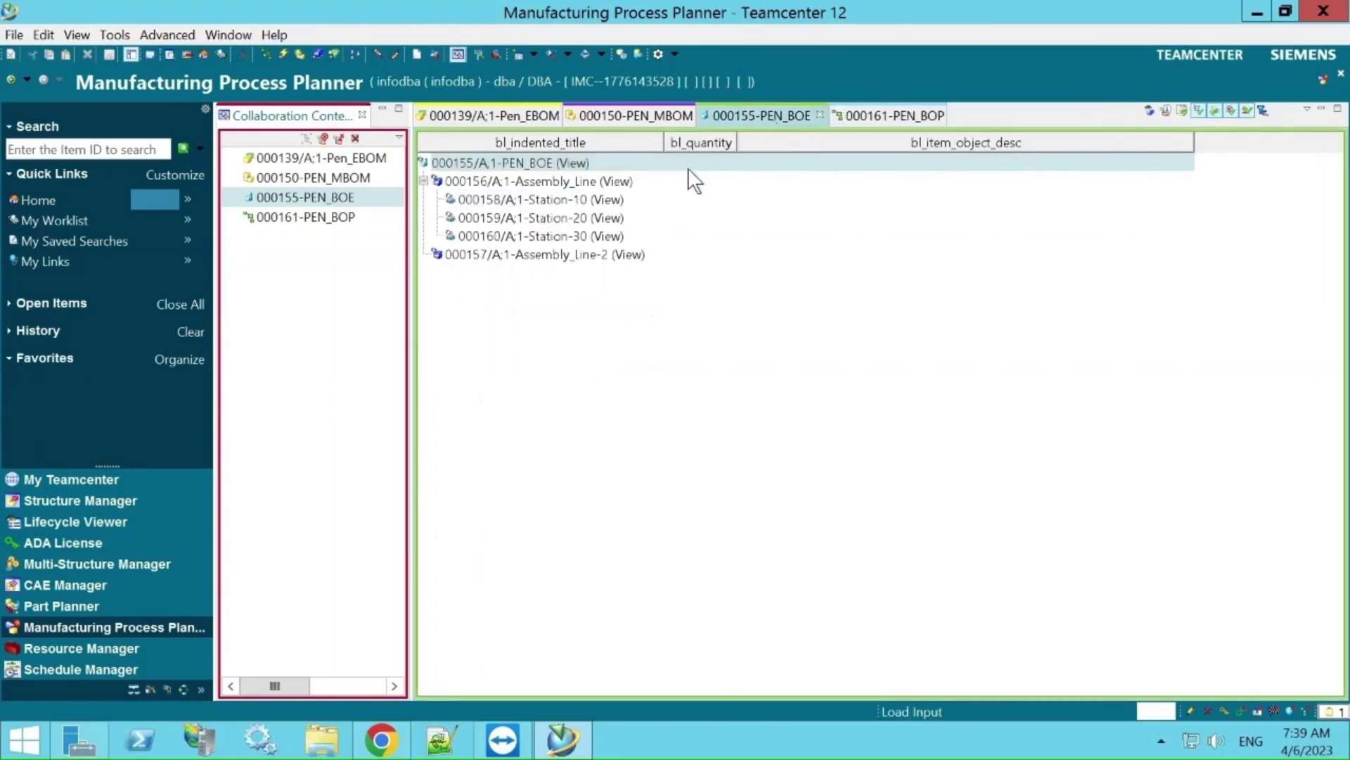
right_click(550, 201)
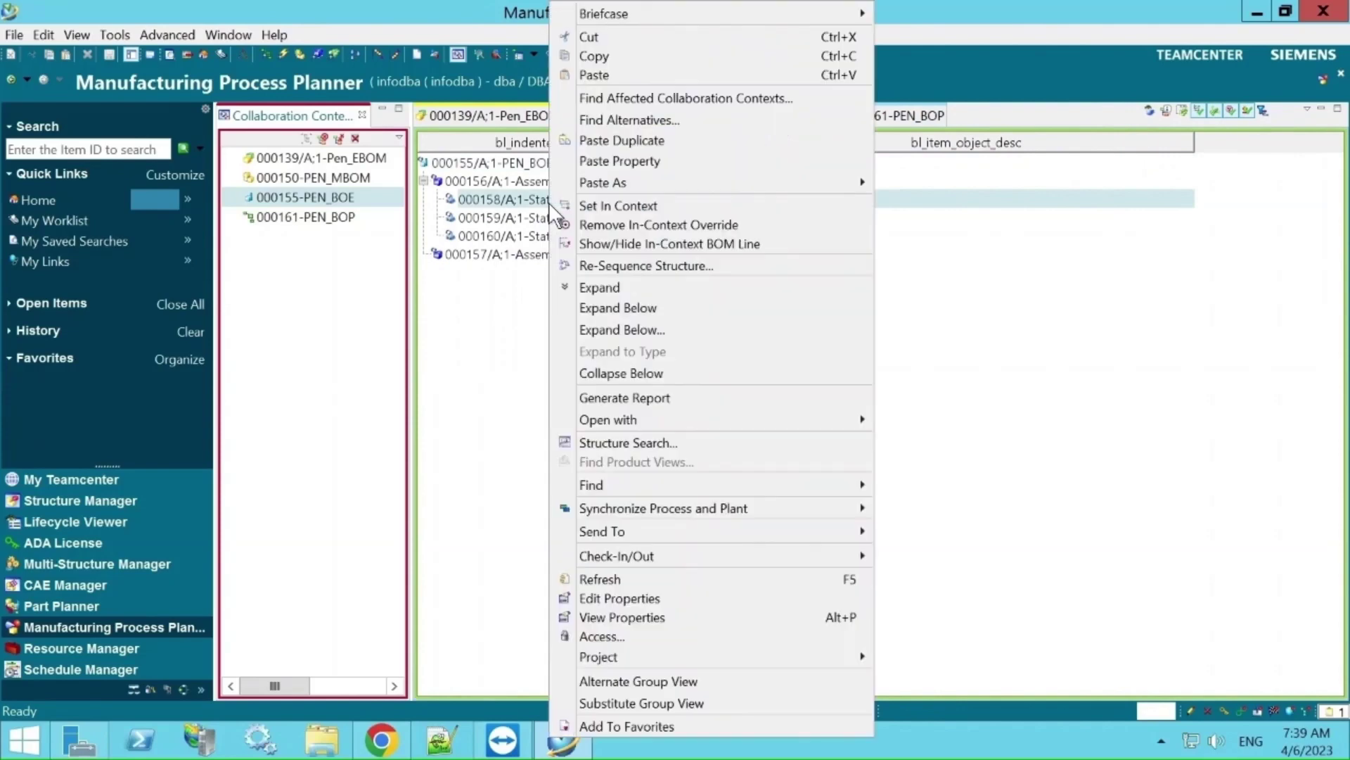
click(598, 59)
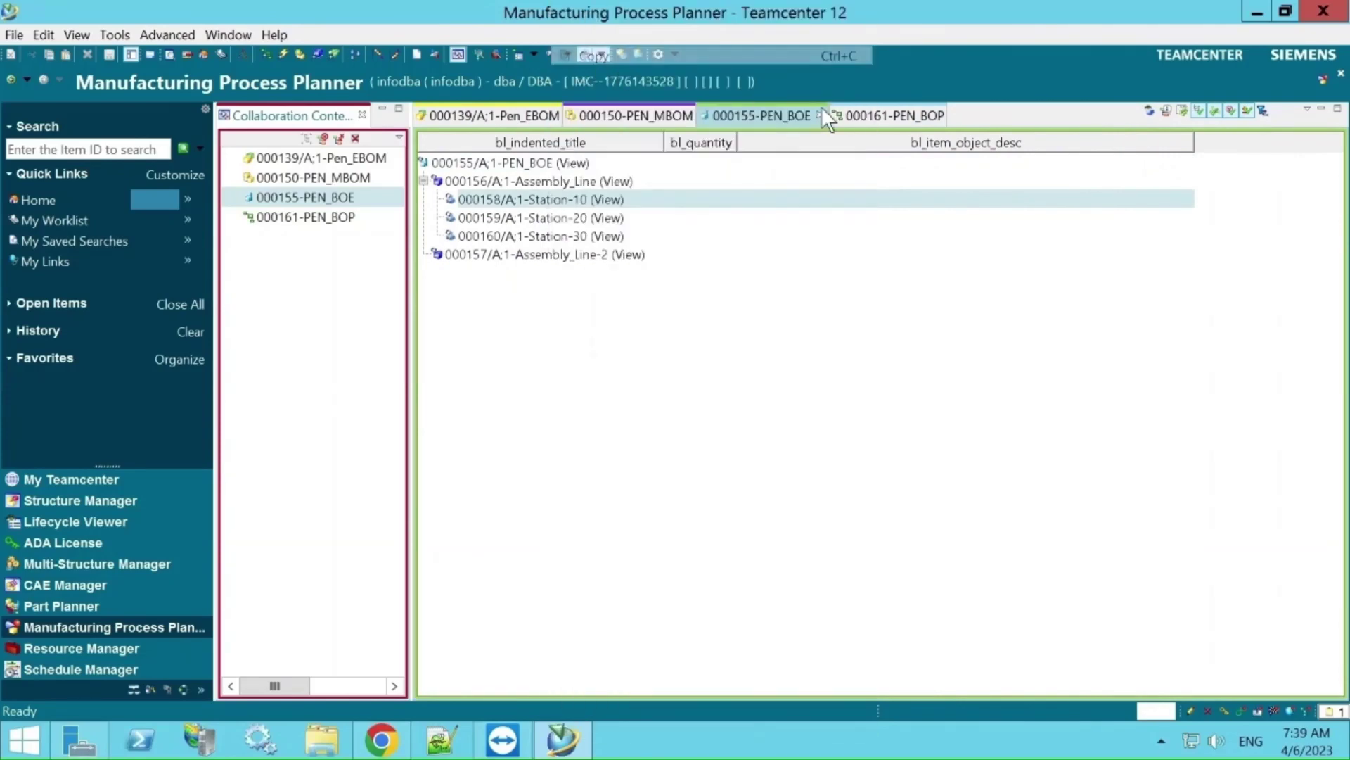
click(883, 115)
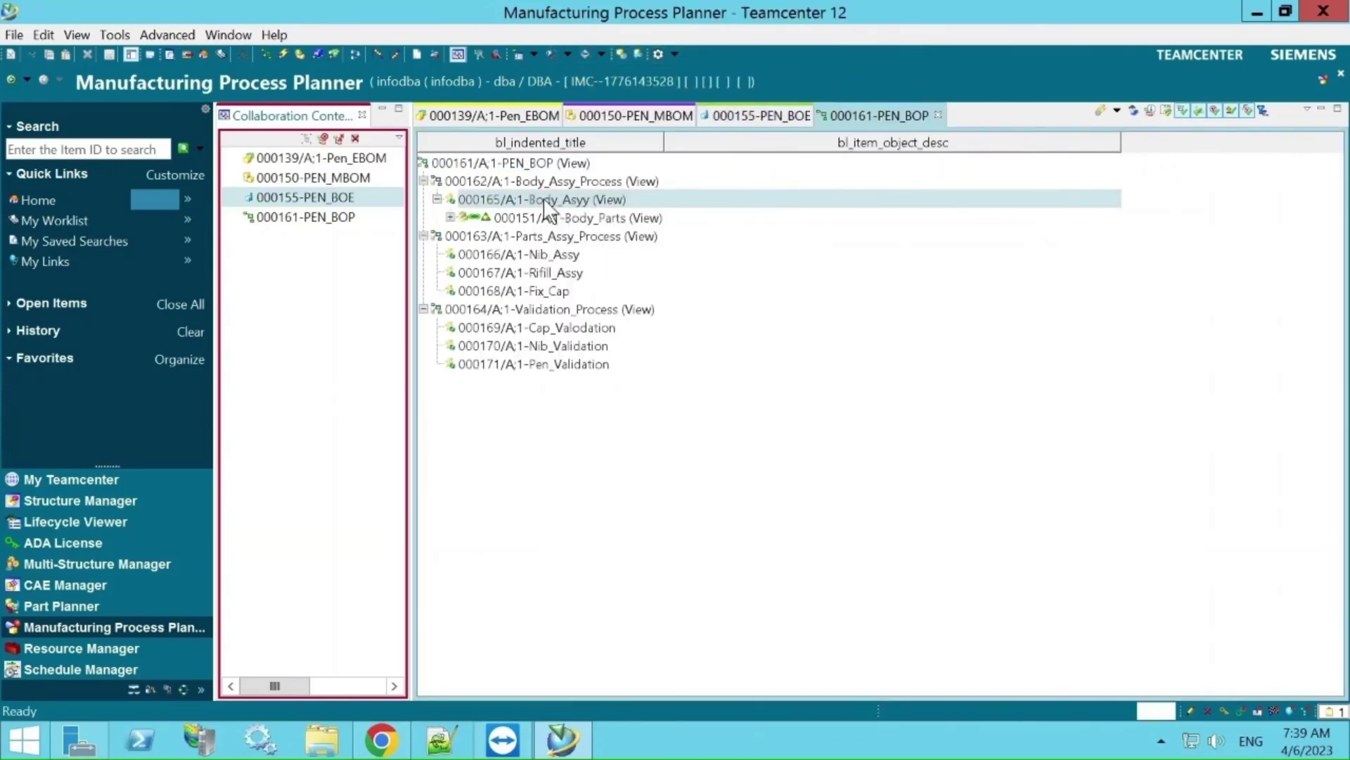
right_click(542, 197)
click(582, 71)
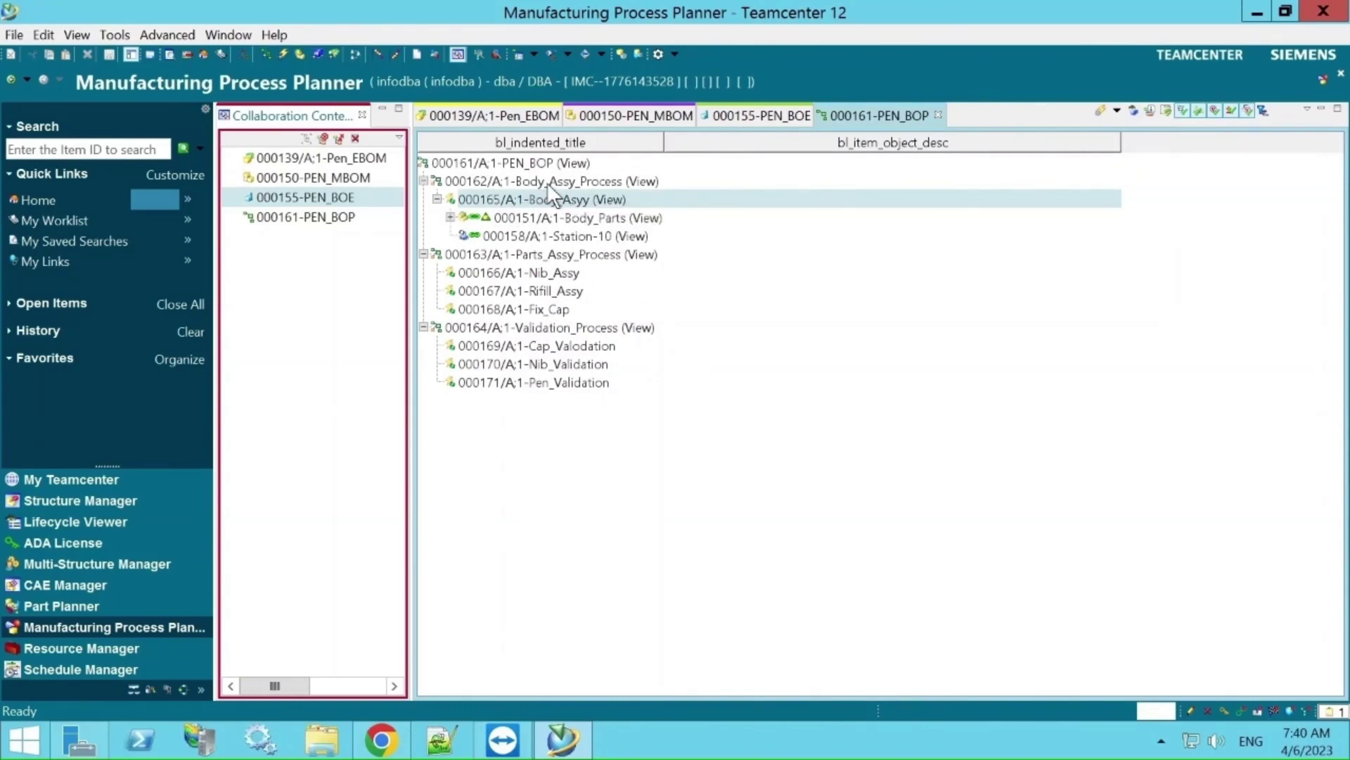
key(Up)
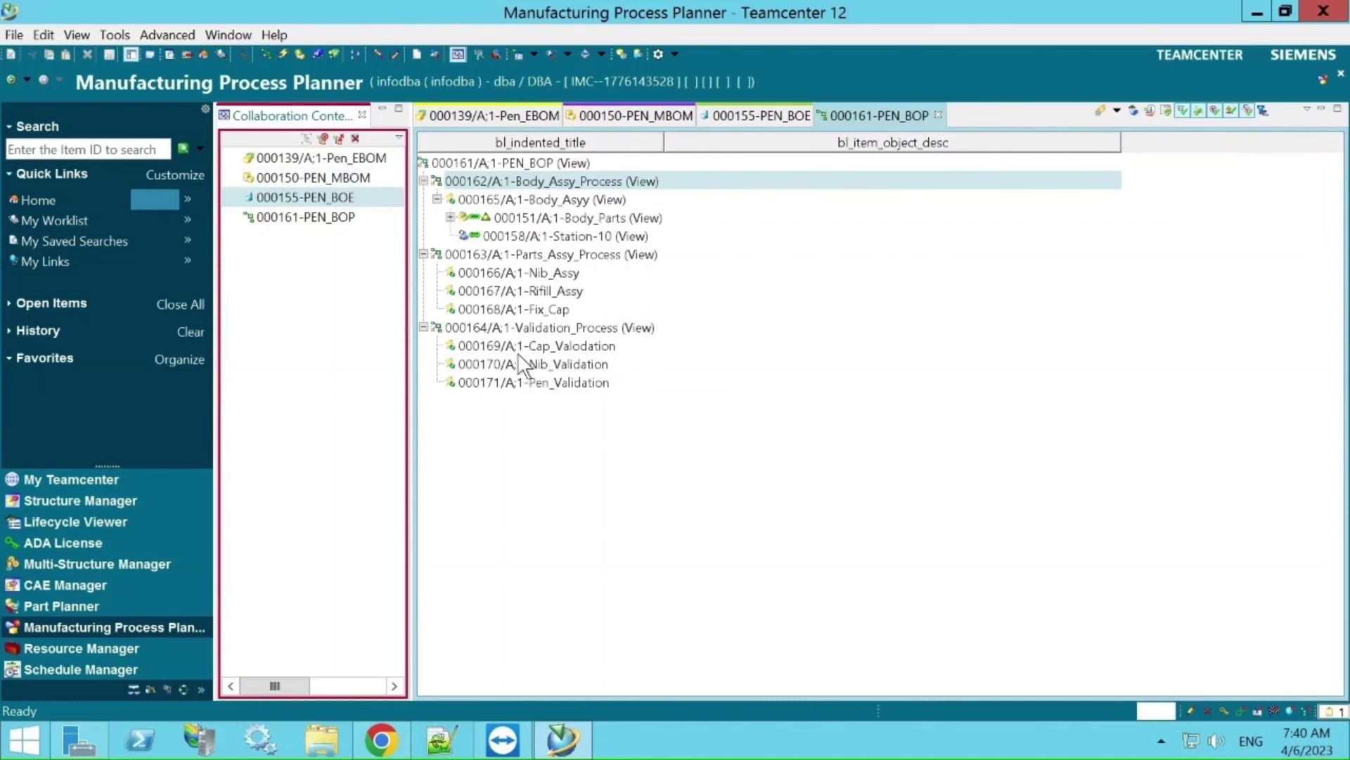
click(458, 54)
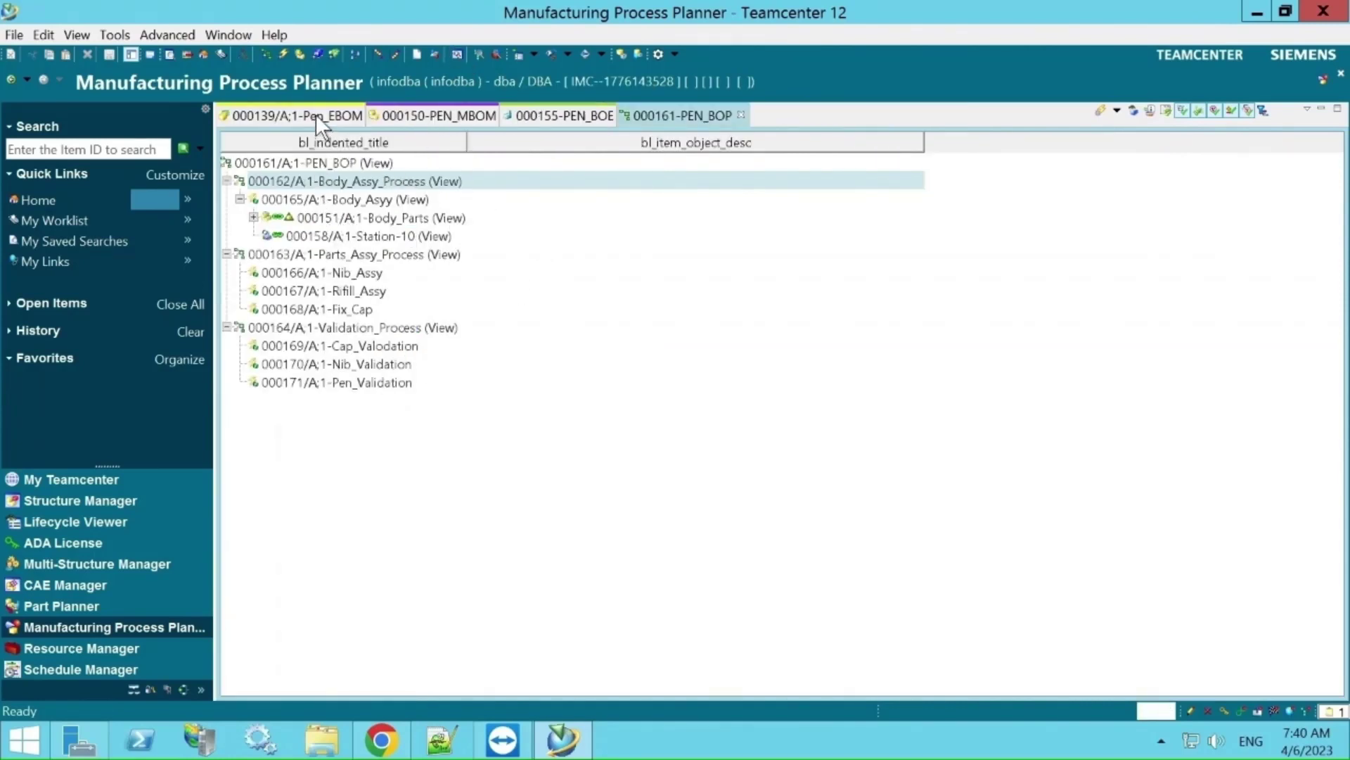
click(457, 55)
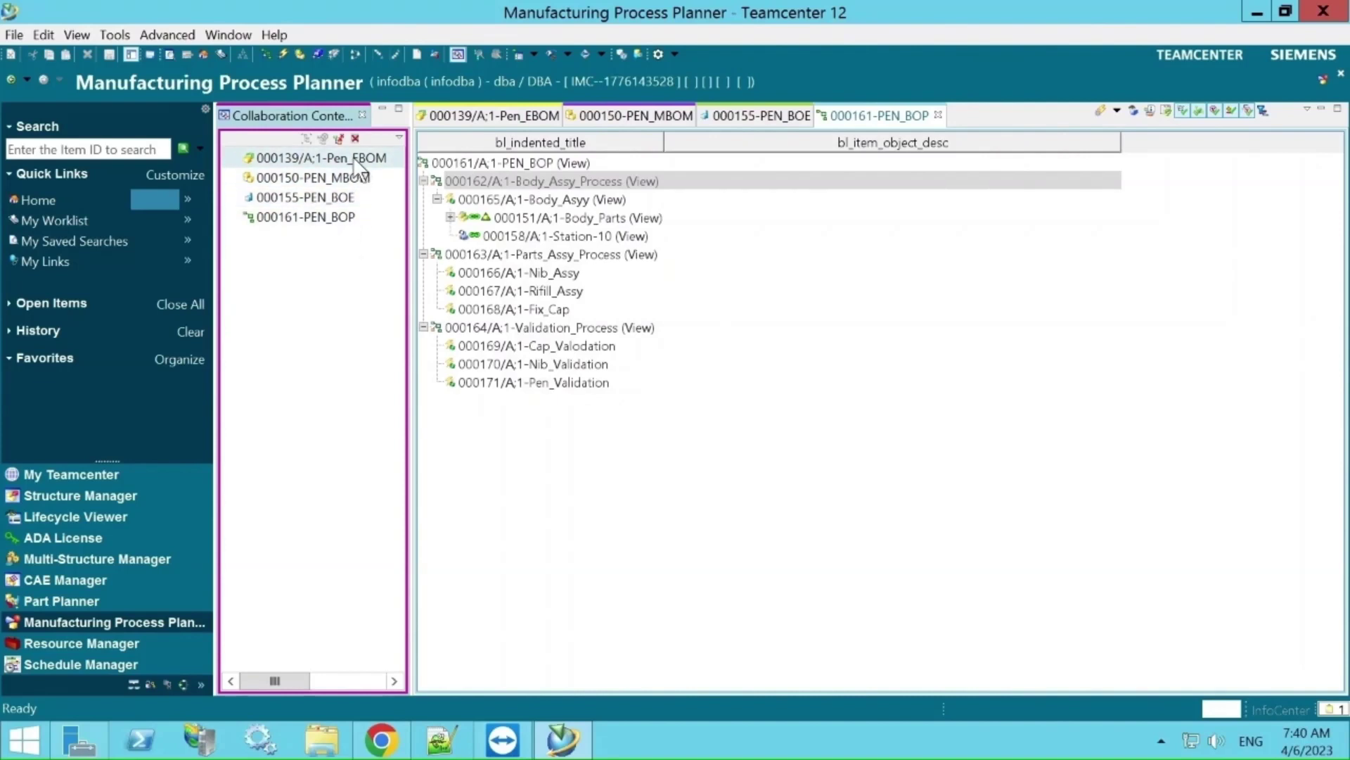
click(315, 216)
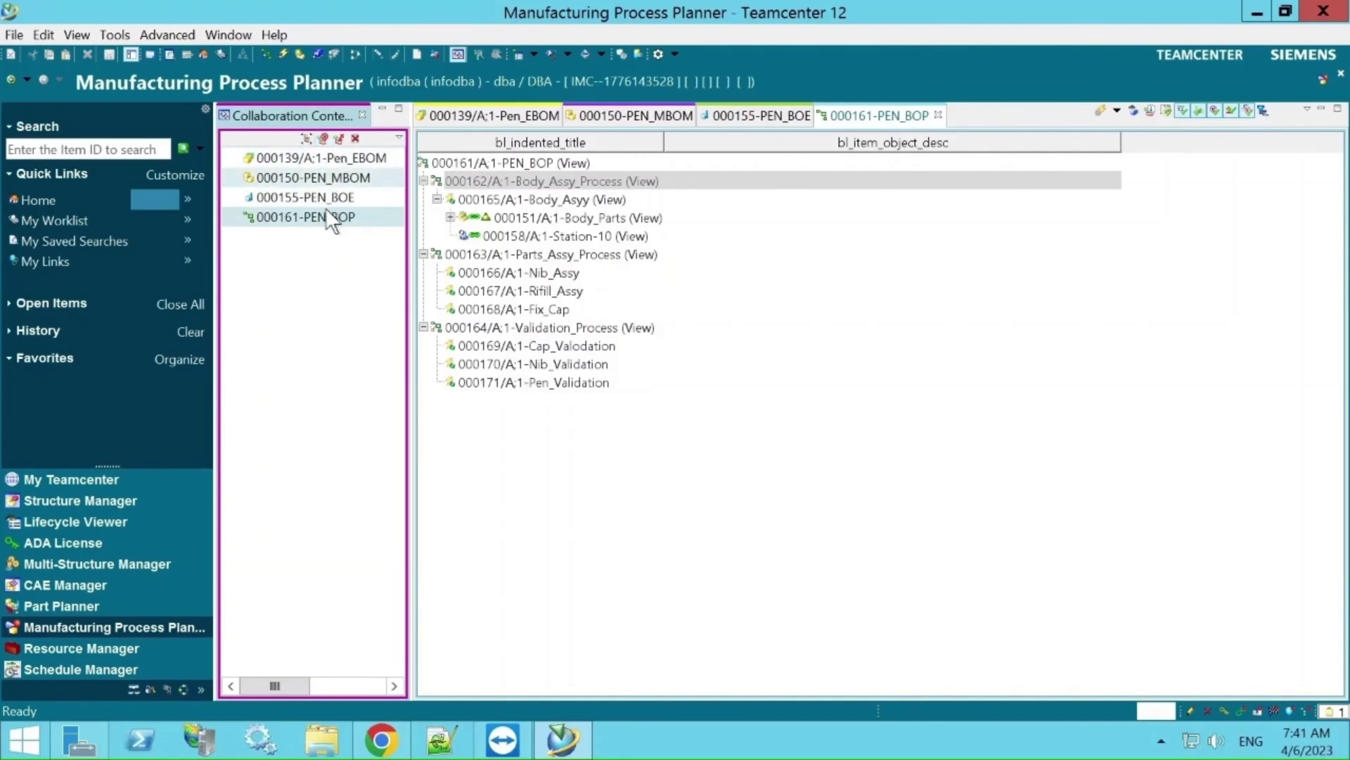
click(474, 162)
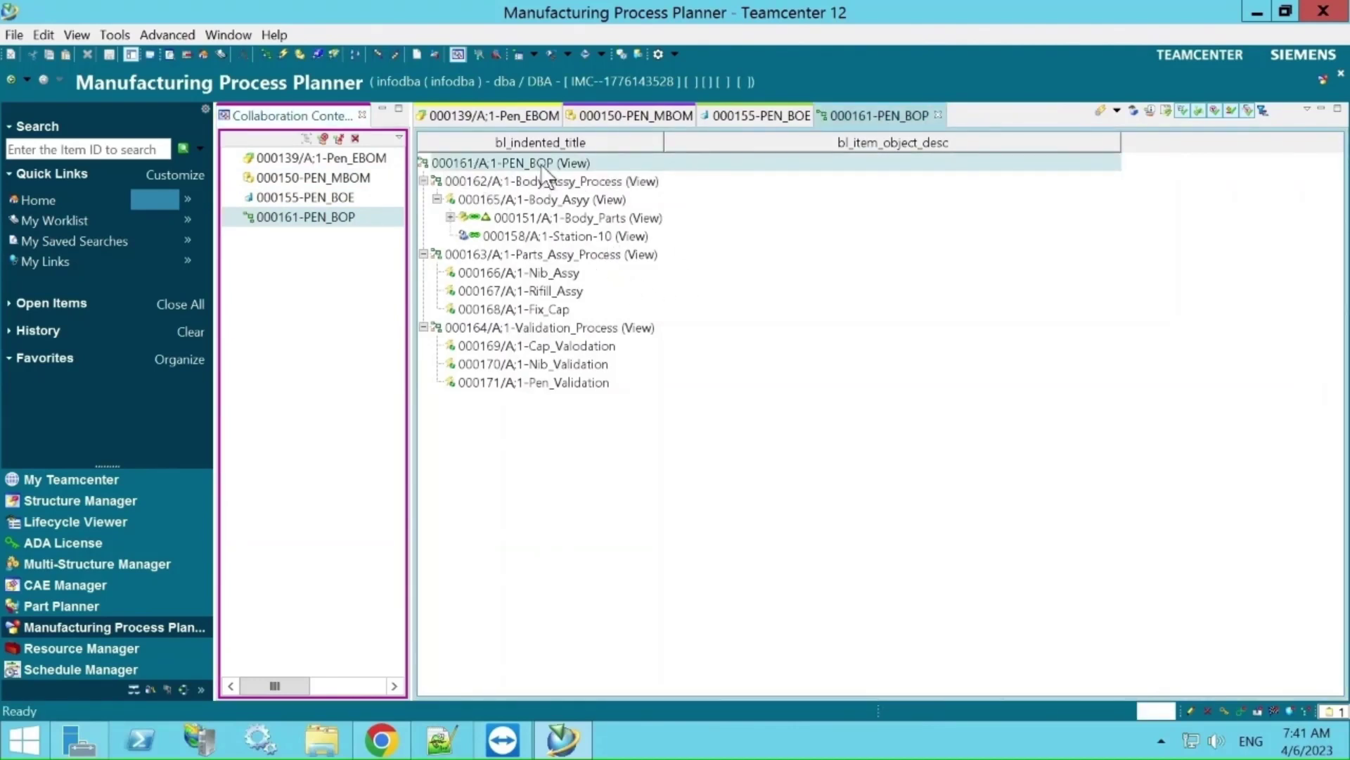
right_click(541, 169)
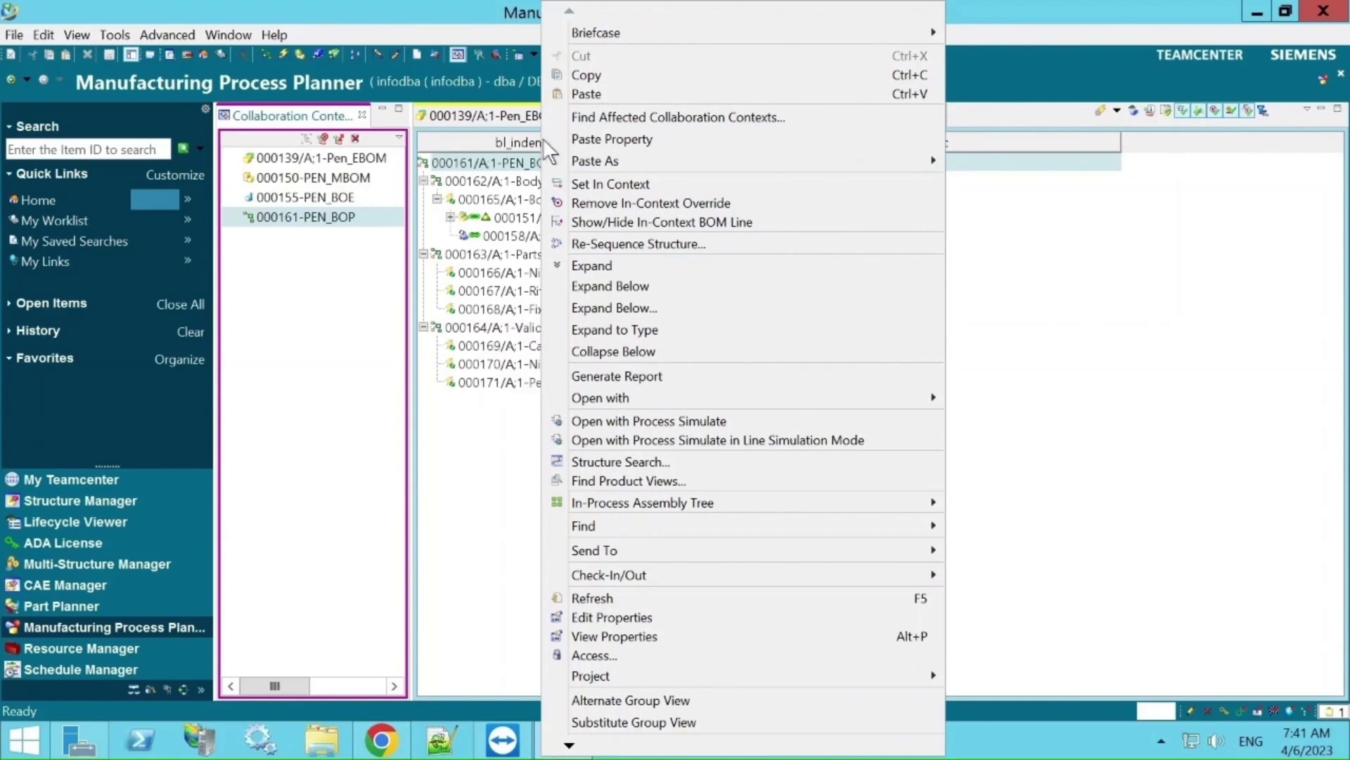
- Copy the top-level PEN_MBOM item into the Tarining_EBOM_MBOM_BOP_BOE folder in Home
click(331, 175)
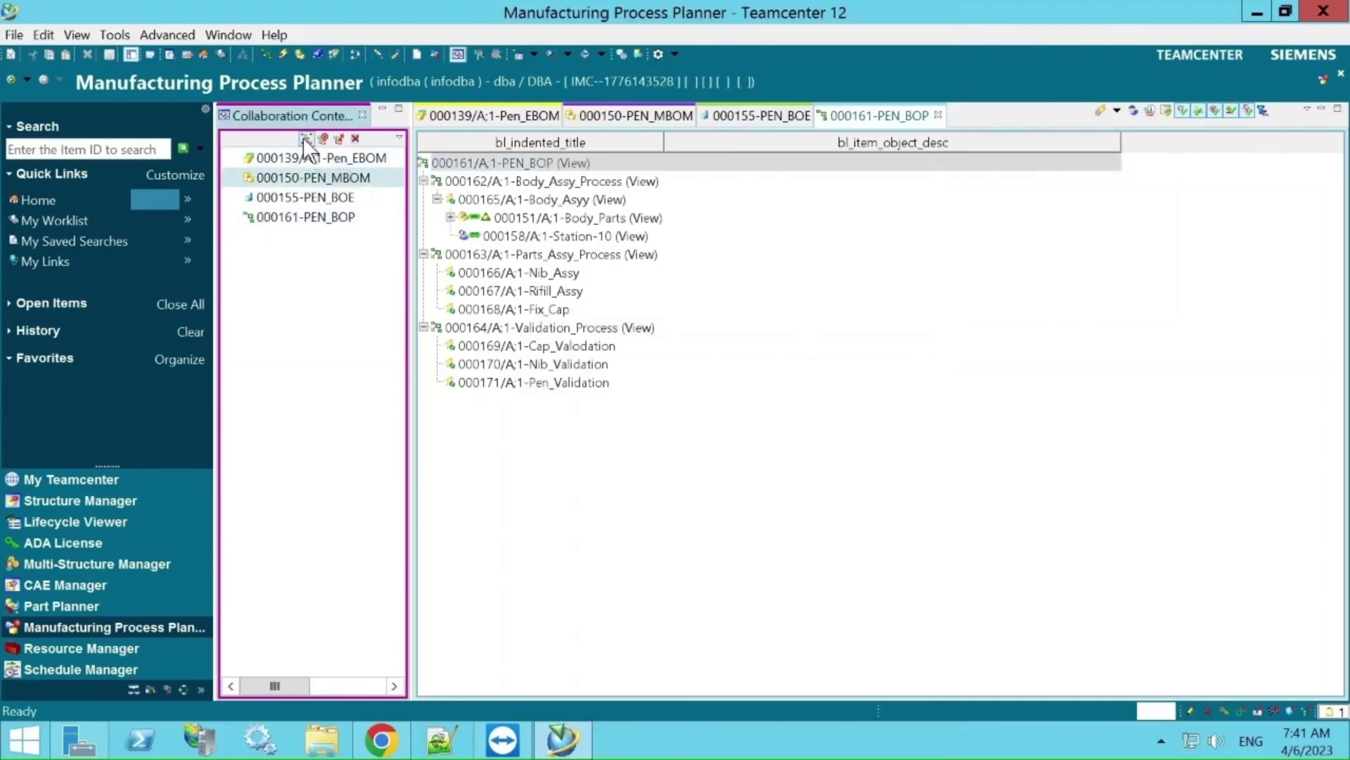
click(304, 137)
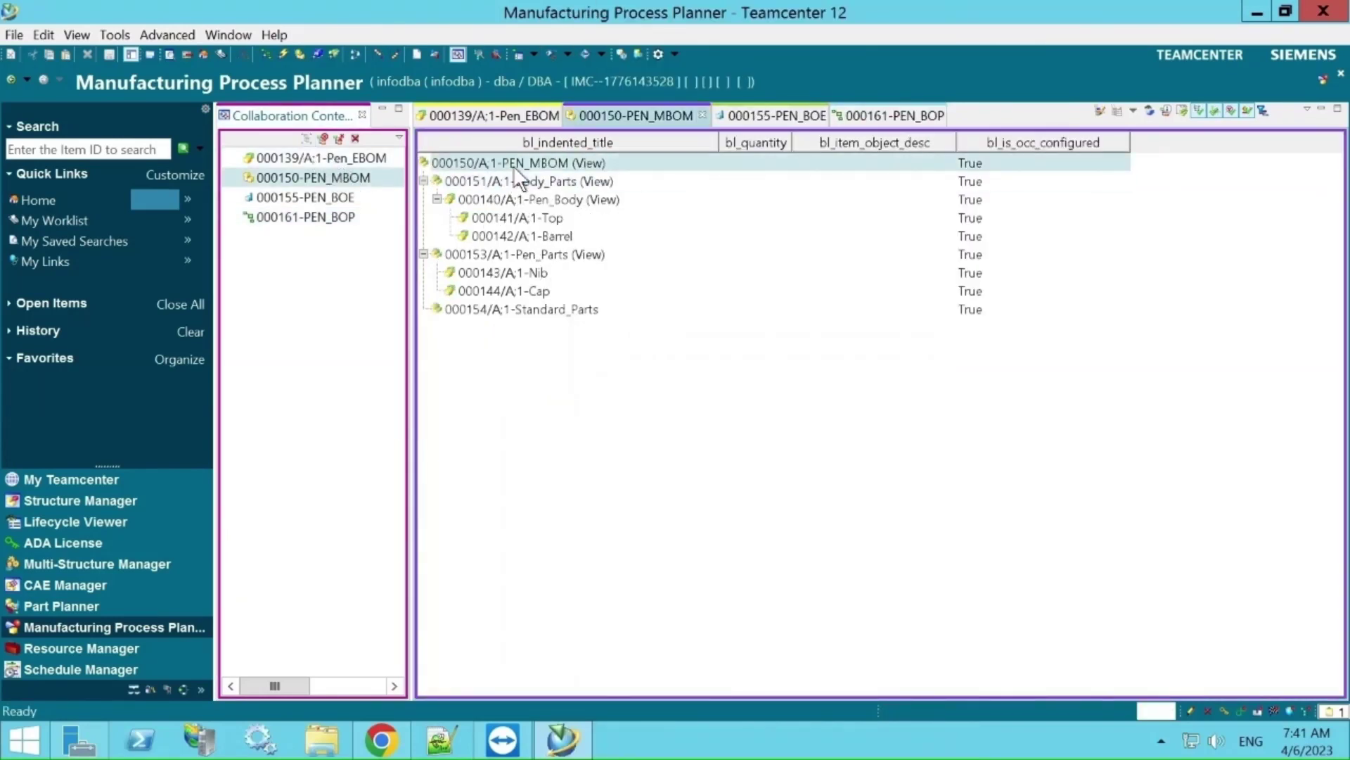
right_click(514, 166)
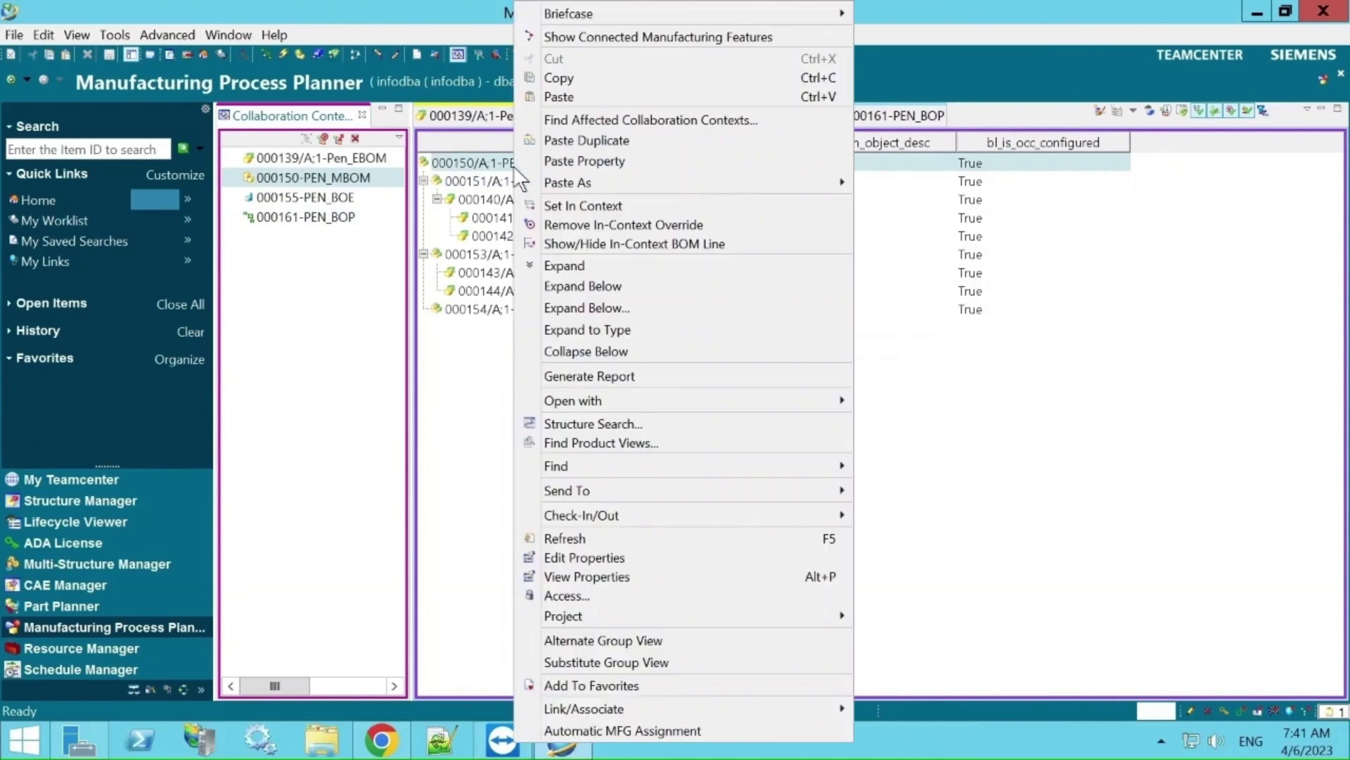
click(565, 80)
click(63, 200)
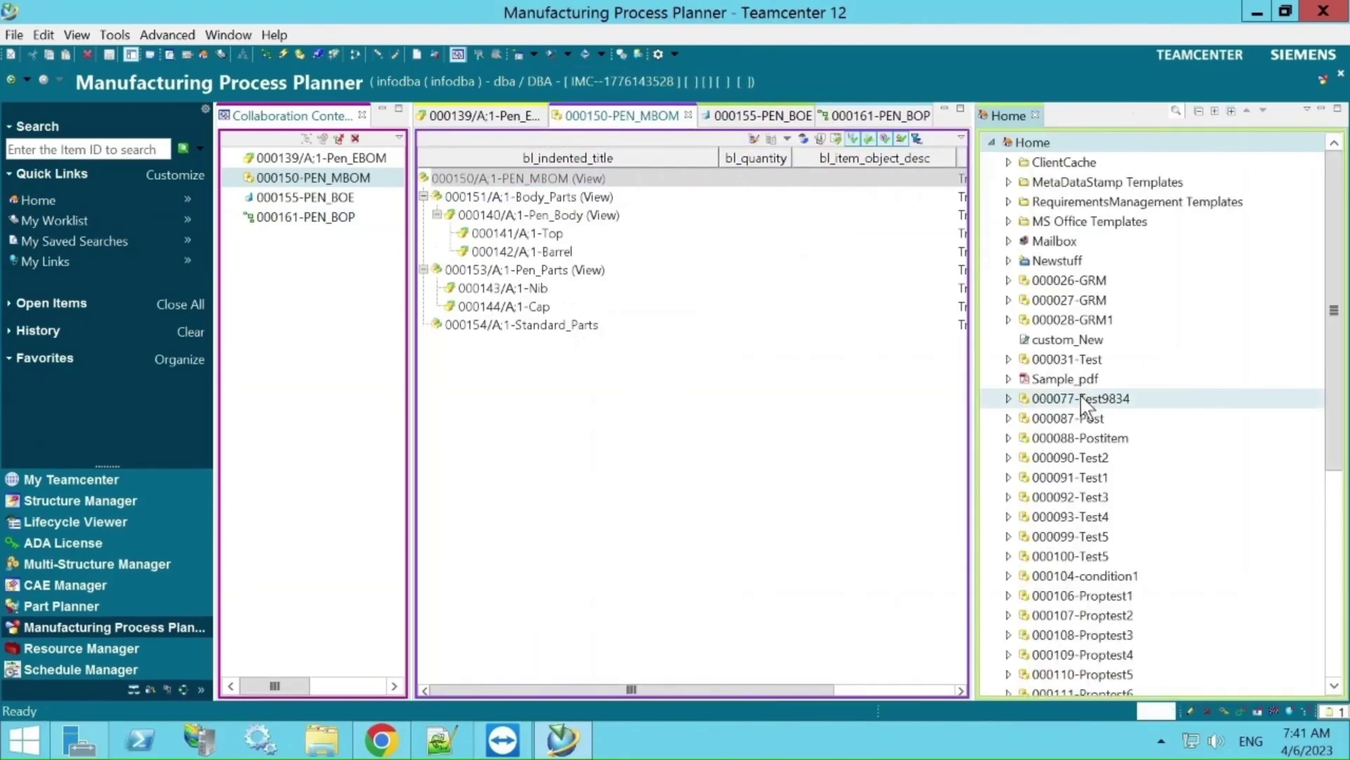
scroll(1139, 492, down, 5)
click(1009, 674)
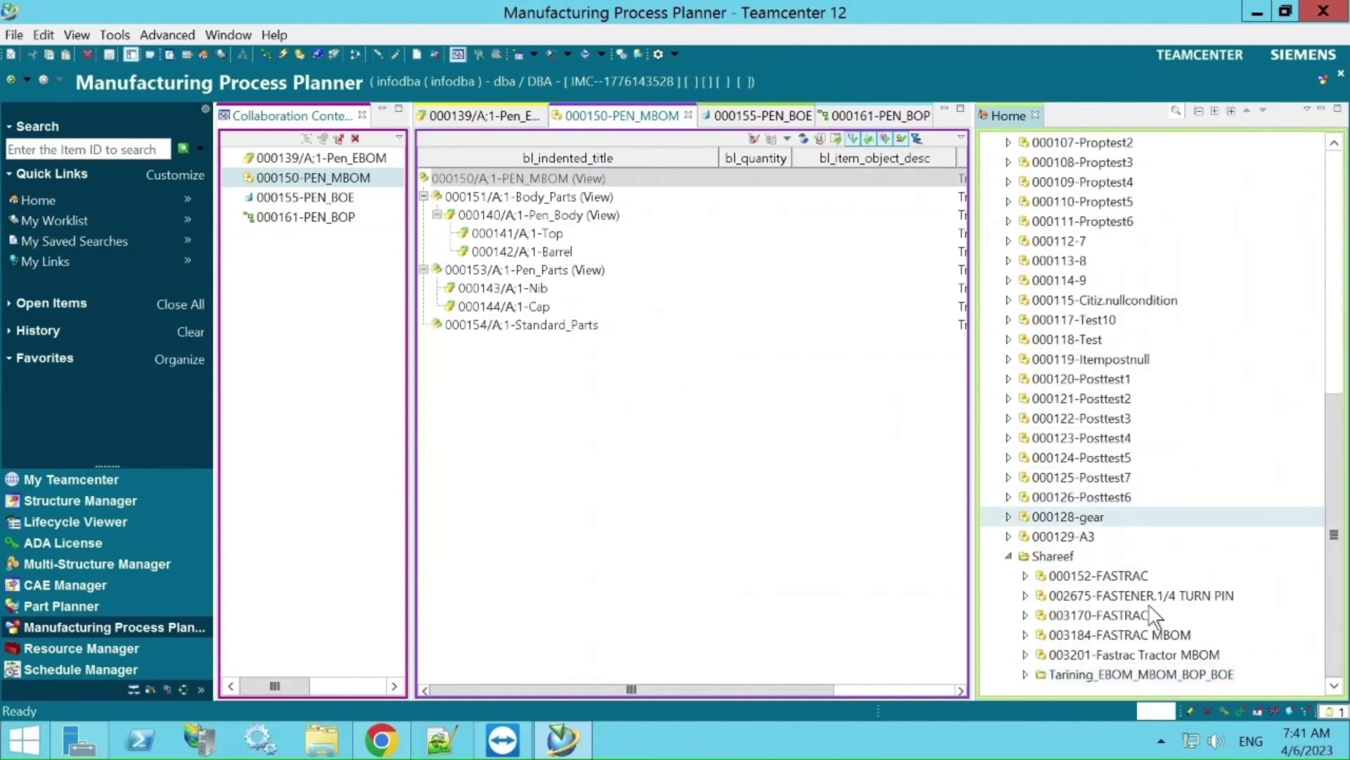
double_click(1070, 676)
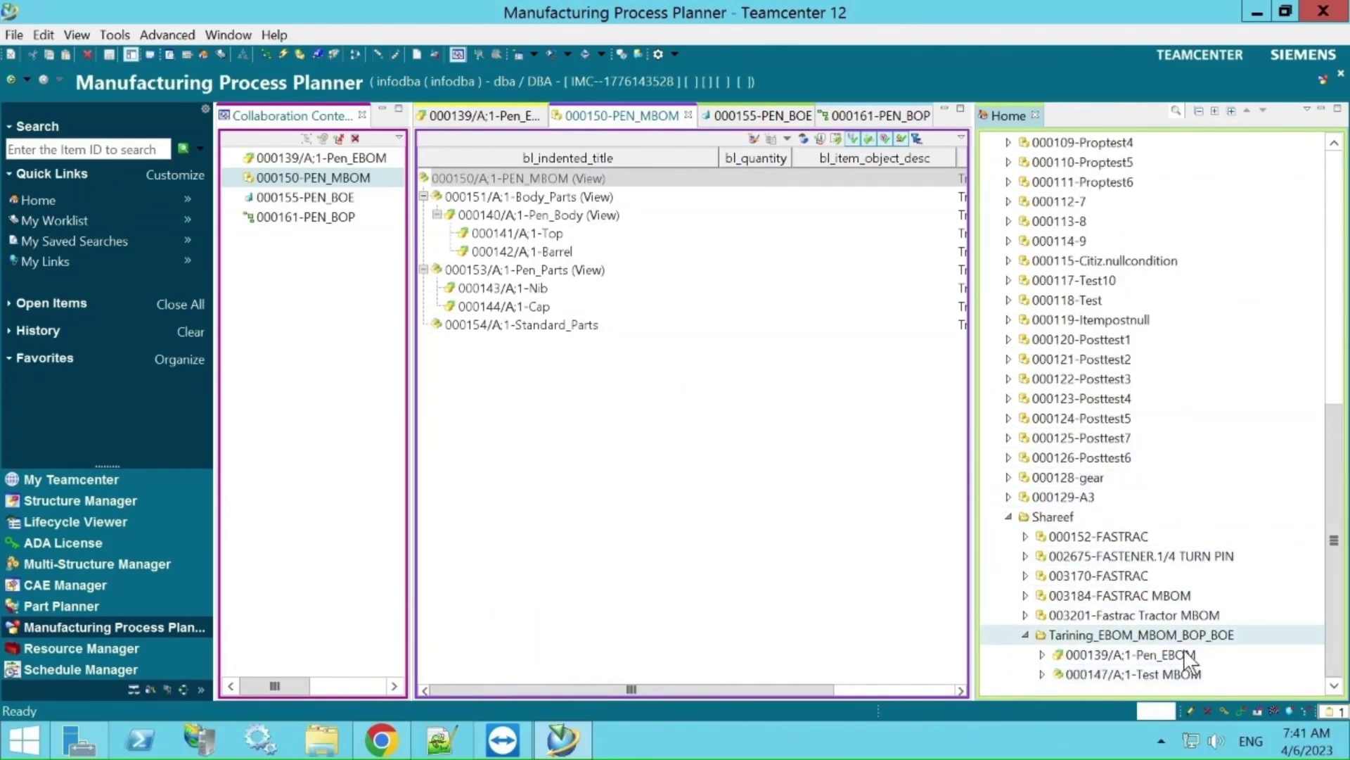
right_click(1156, 635)
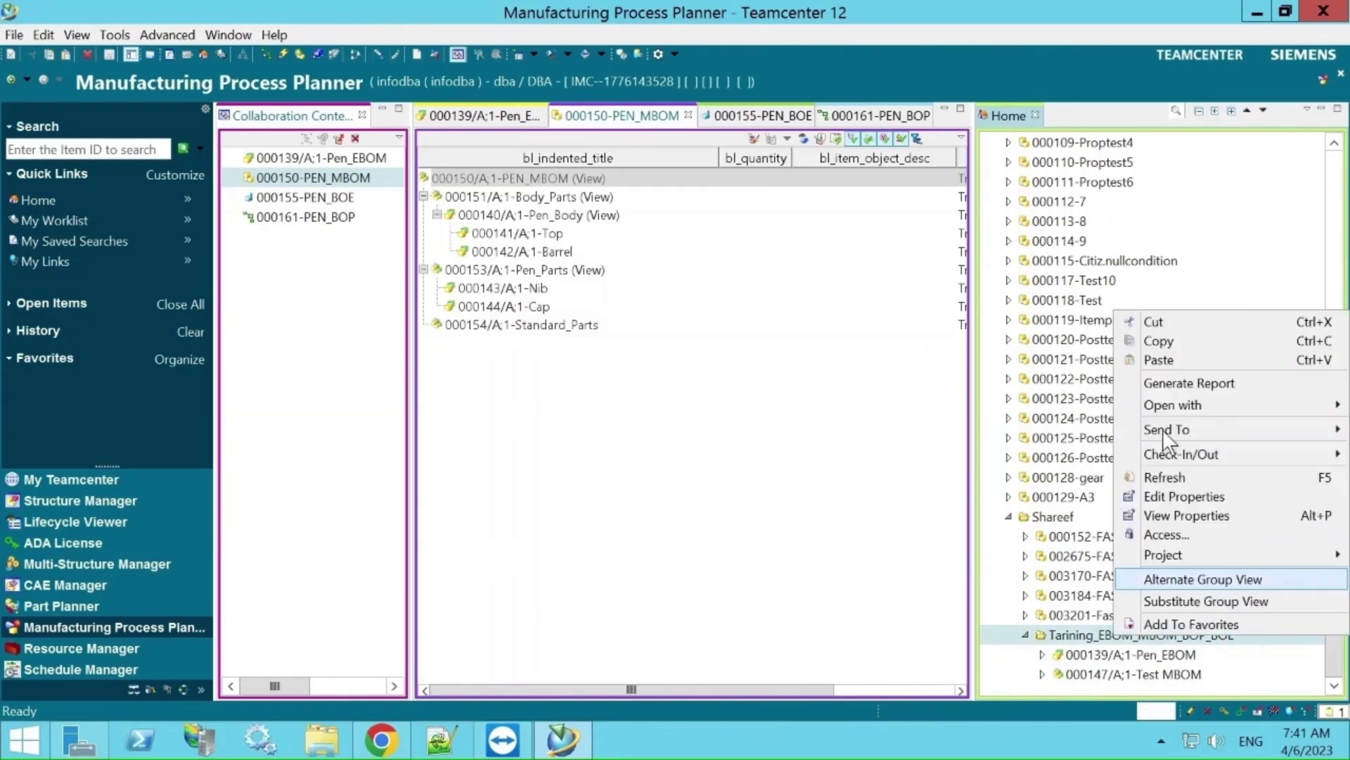
click(1158, 357)
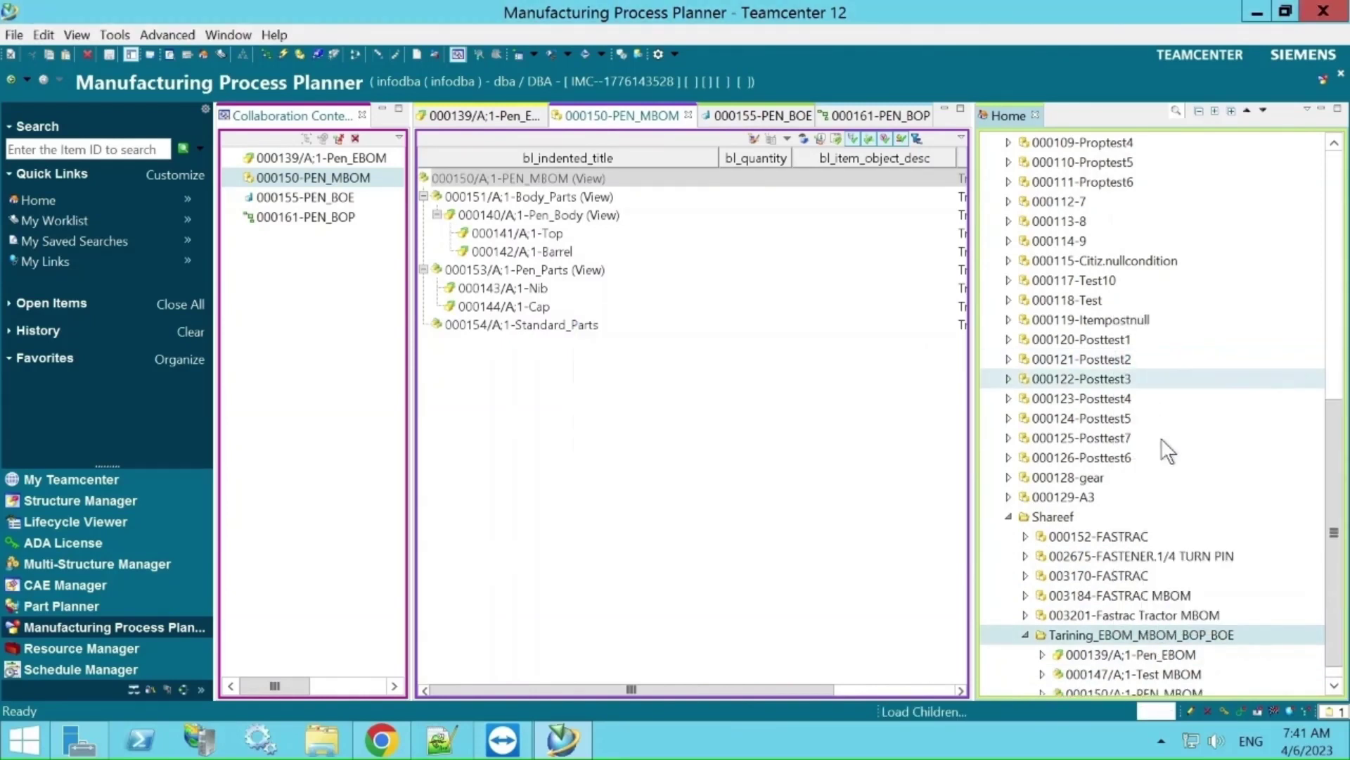
scroll(1252, 633, down, 1)
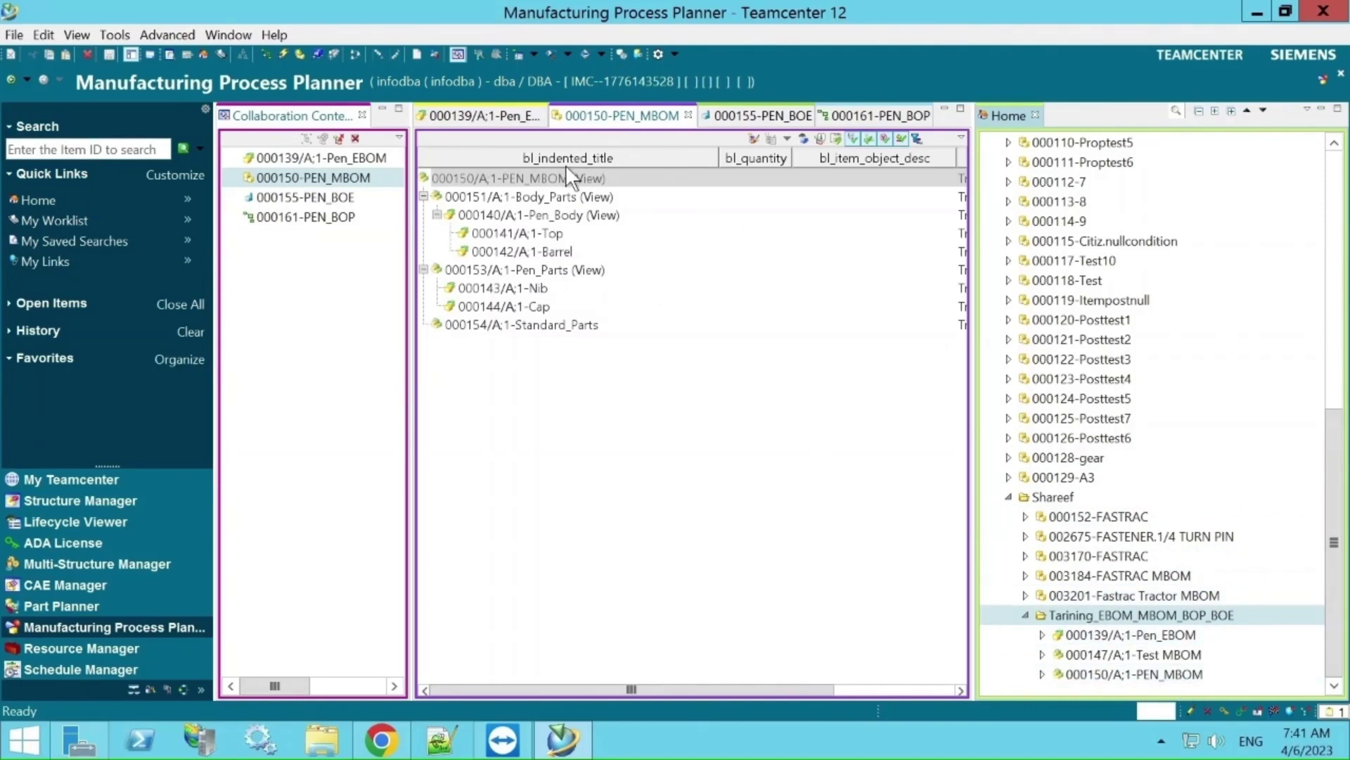
- Copy the top-level PEN_BOE plant into the Tarining_EBOM_MBOM_BOP_BOE folder in Home
double_click(325, 191)
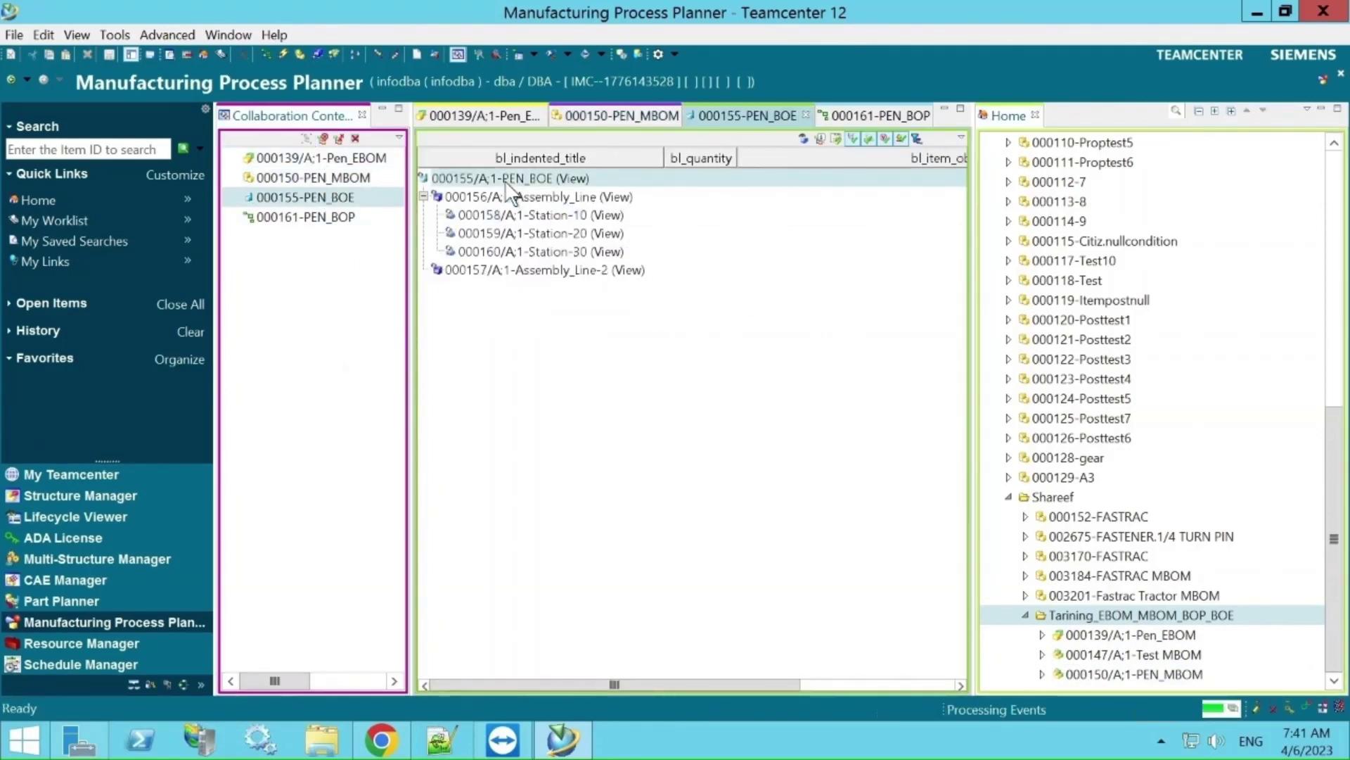
right_click(508, 179)
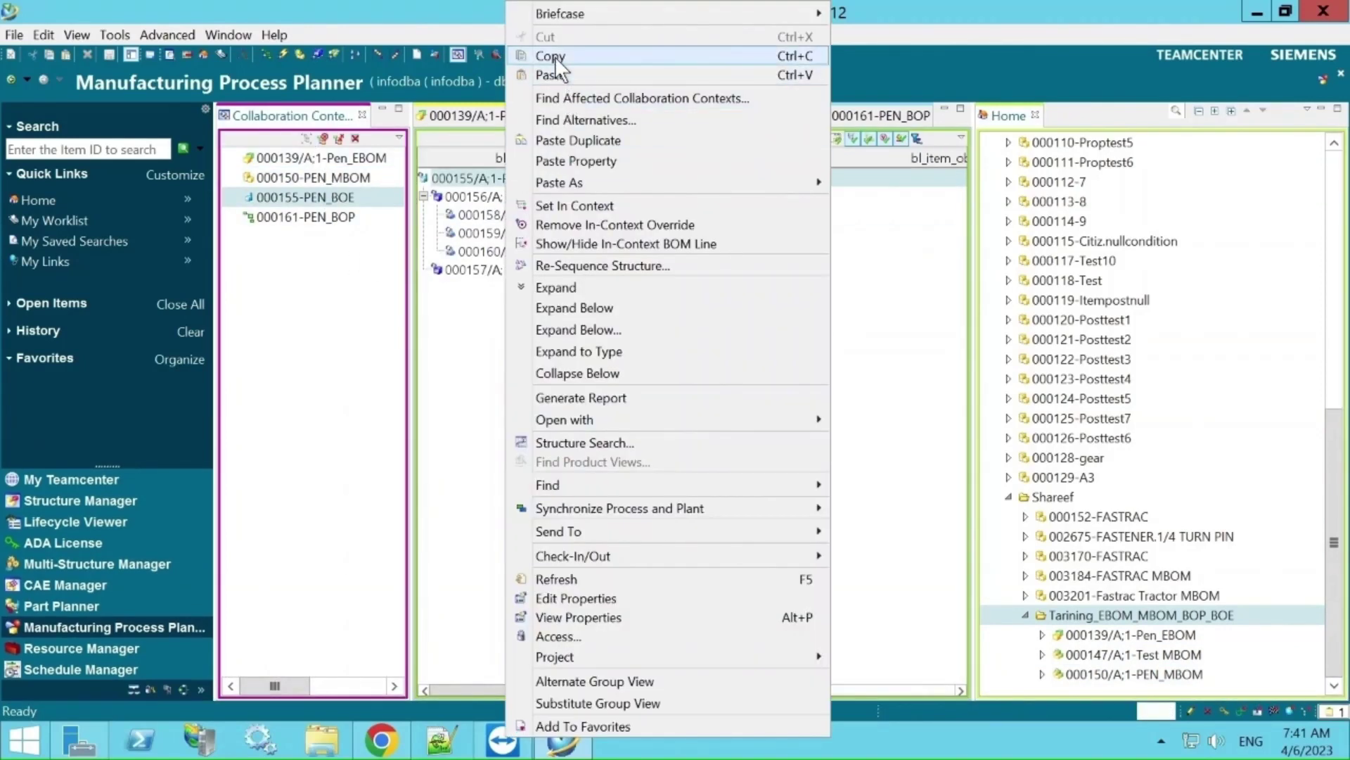
click(554, 56)
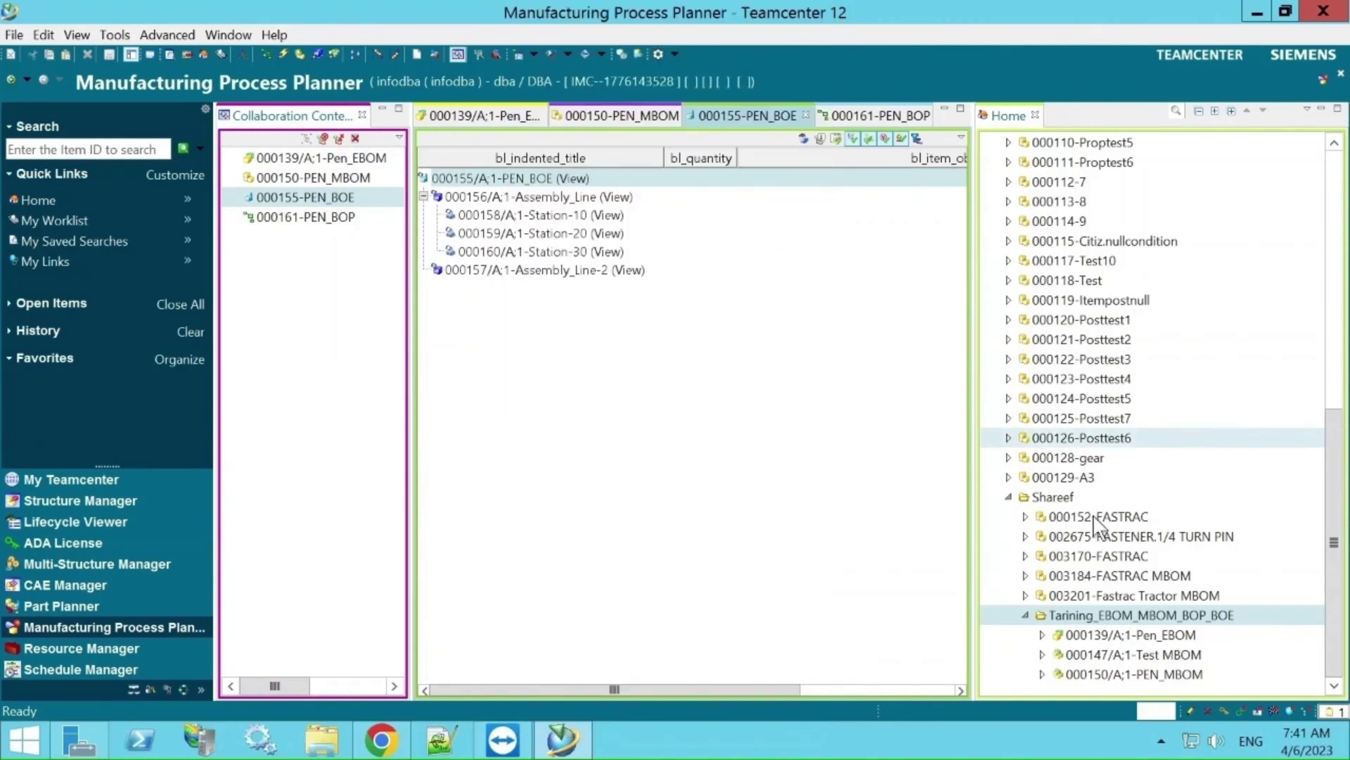
right_click(1140, 611)
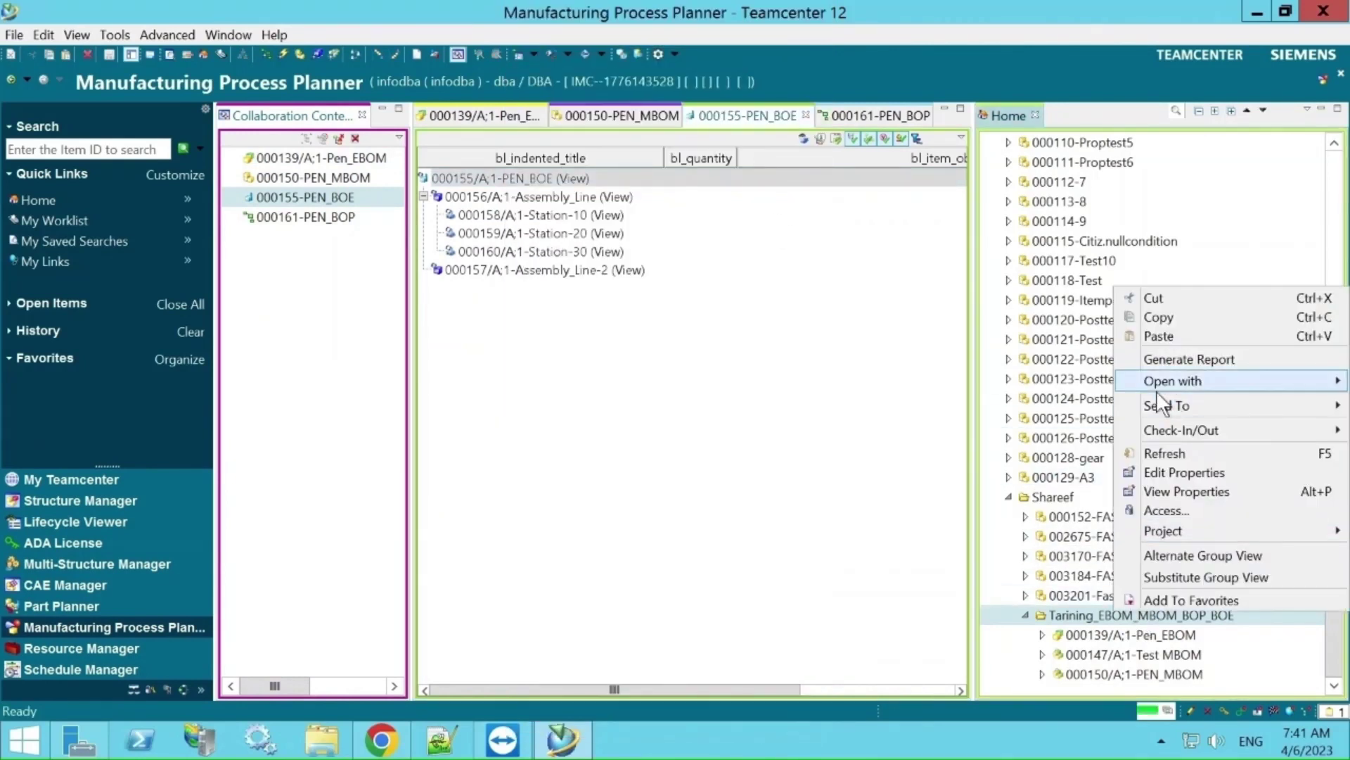
click(1167, 338)
- Copy the top-level PEN_BOP process into the Tarining_EBOM_MBOM_BOP_BOE folder in Home
click(297, 218)
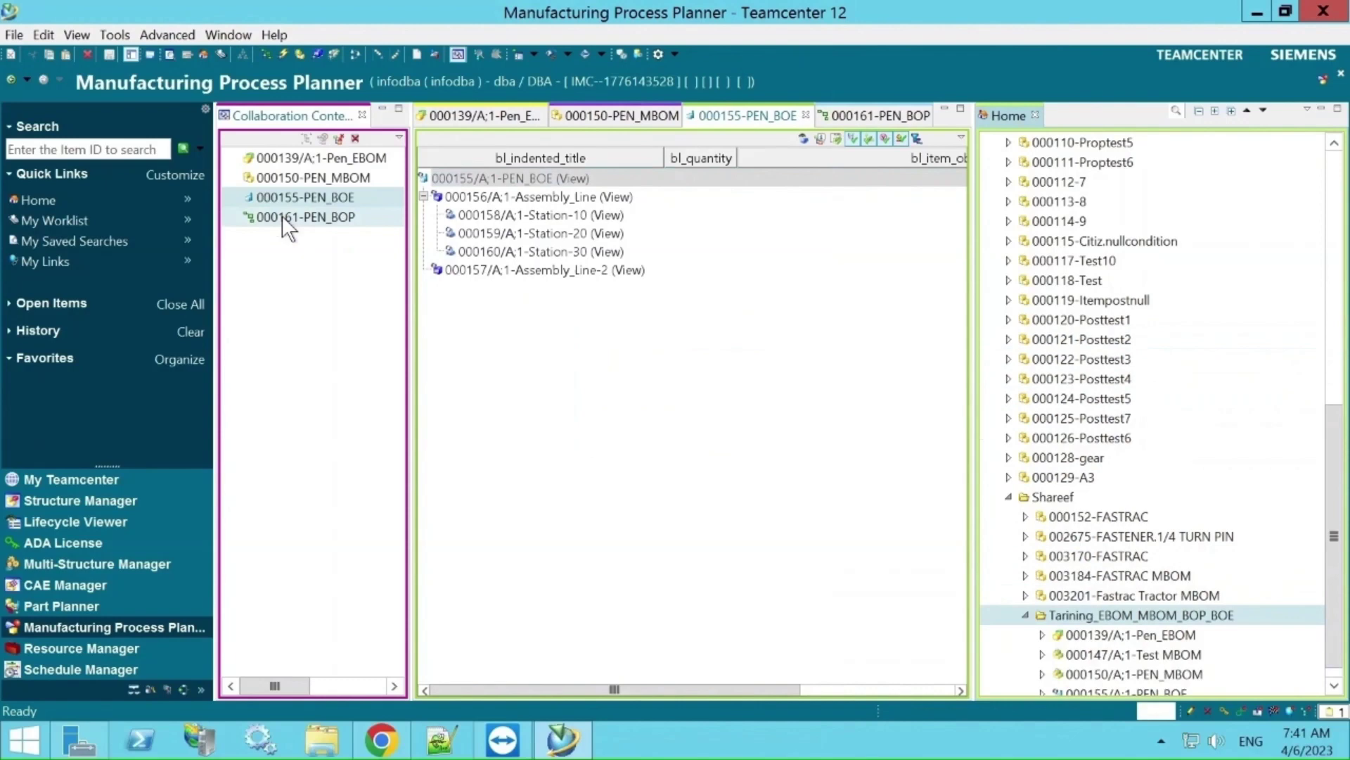
click(306, 139)
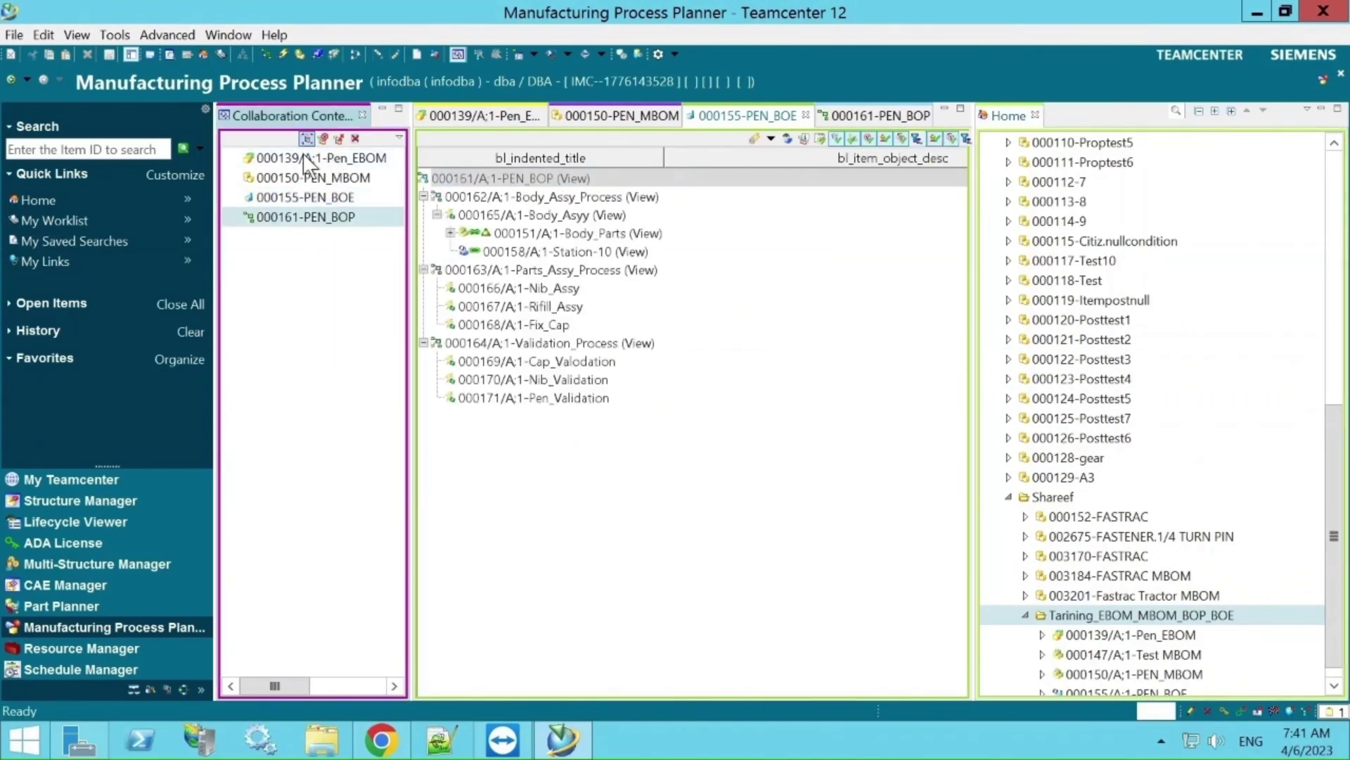
right_click(534, 180)
click(598, 67)
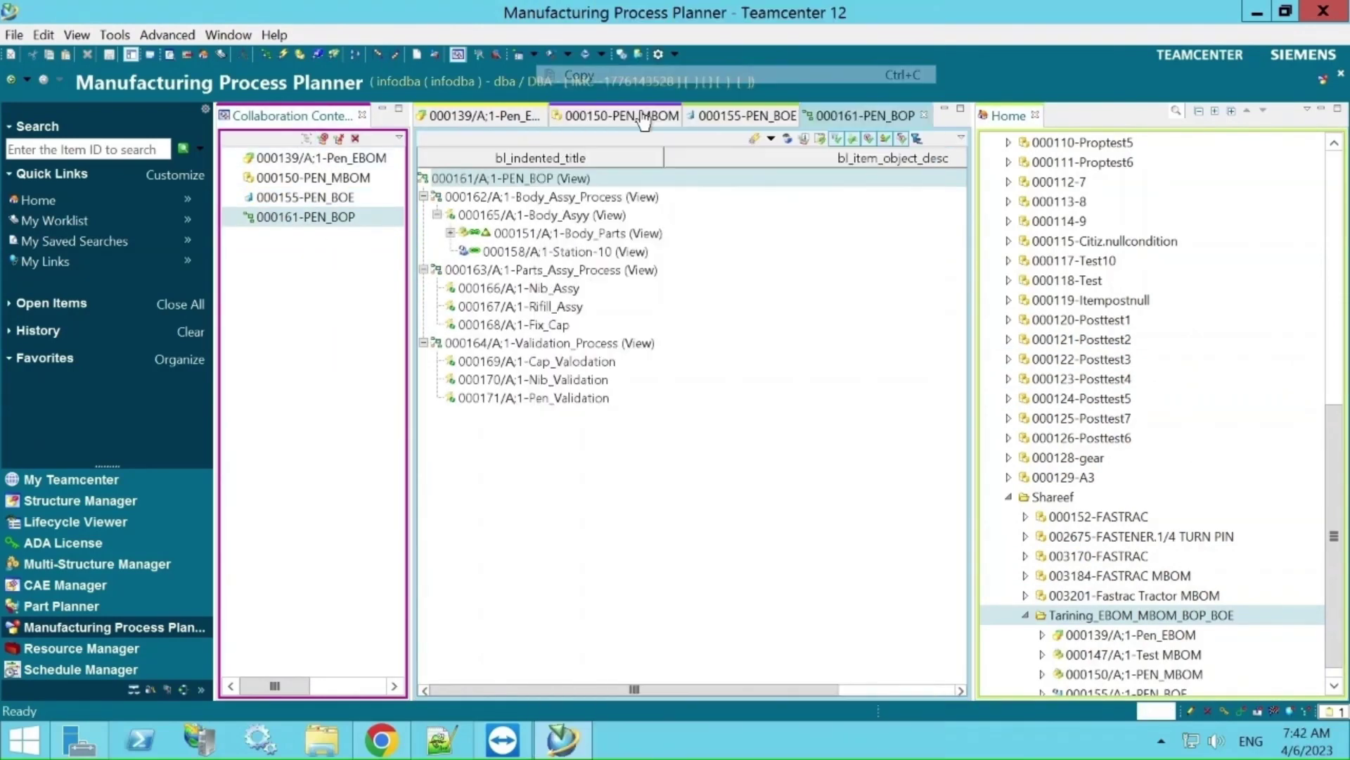
right_click(1108, 610)
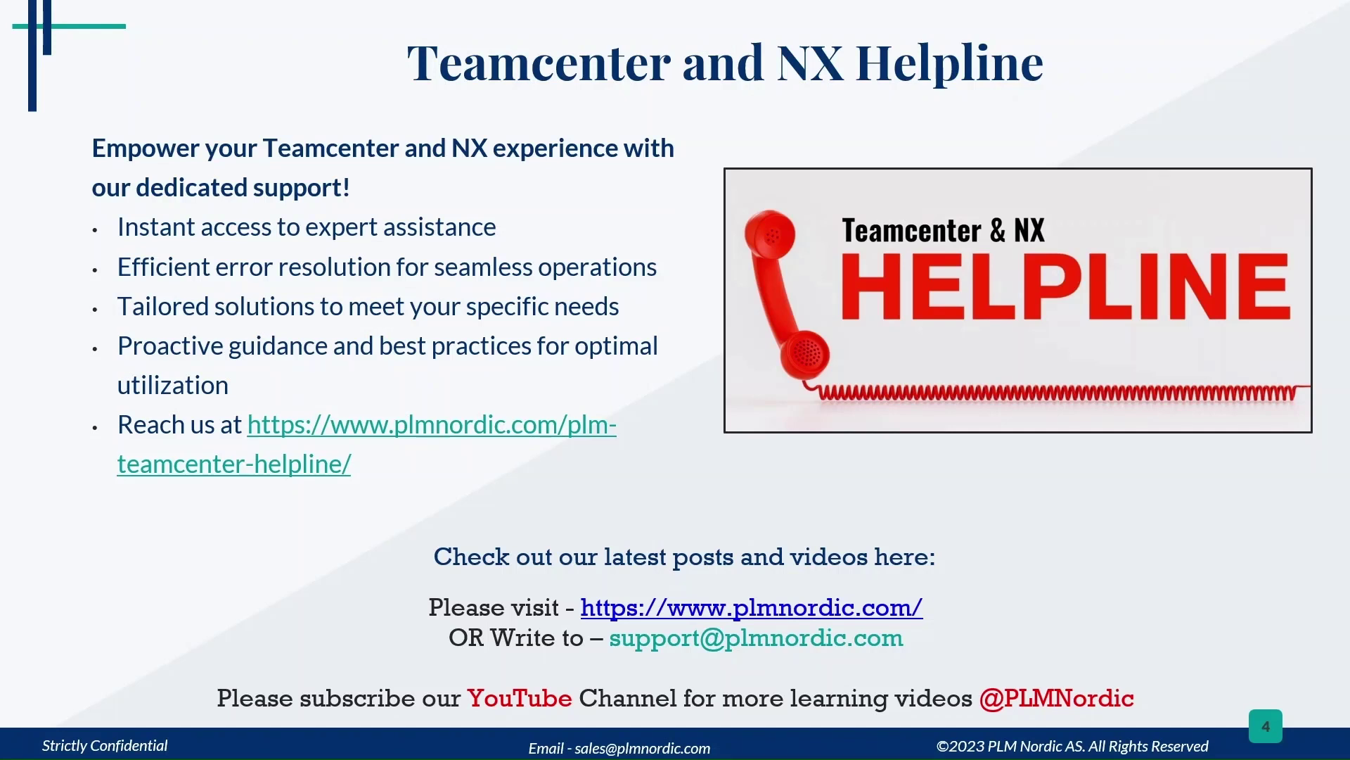
key(Right)
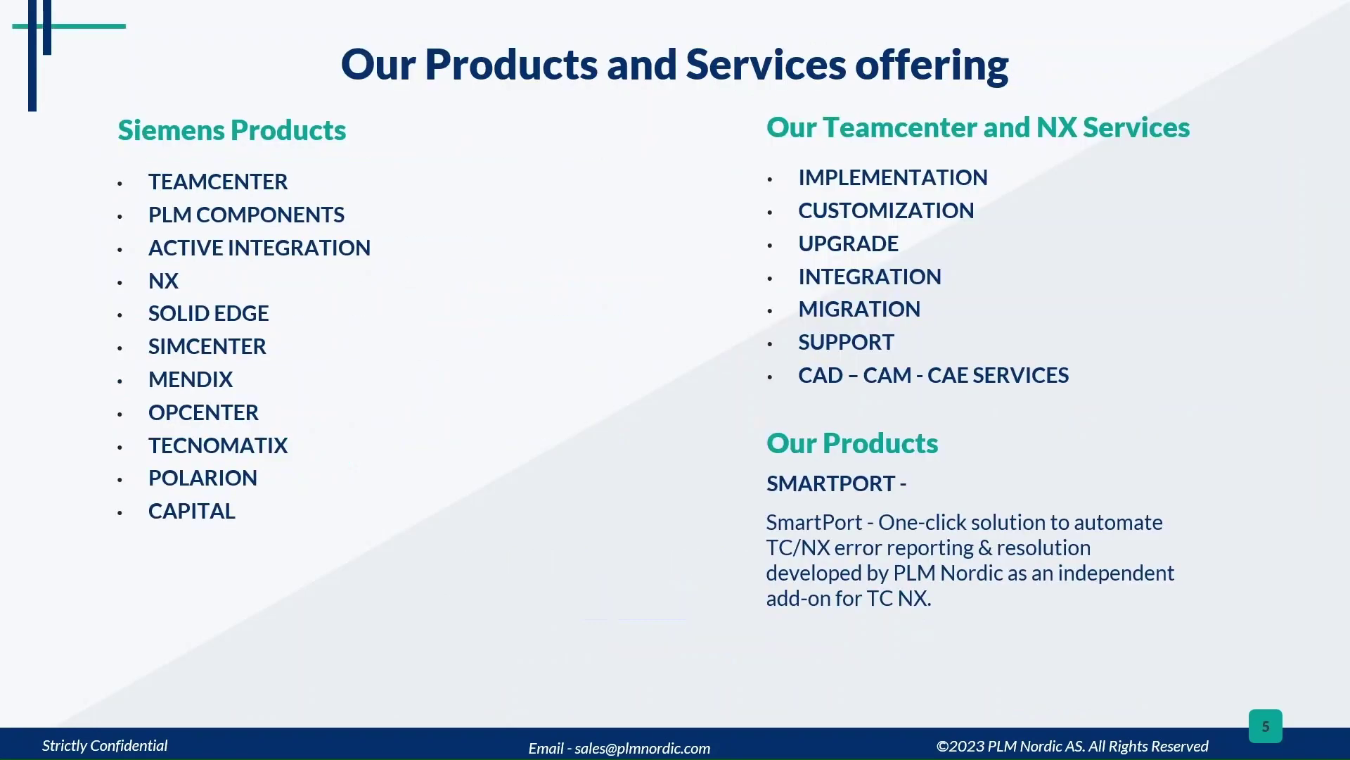